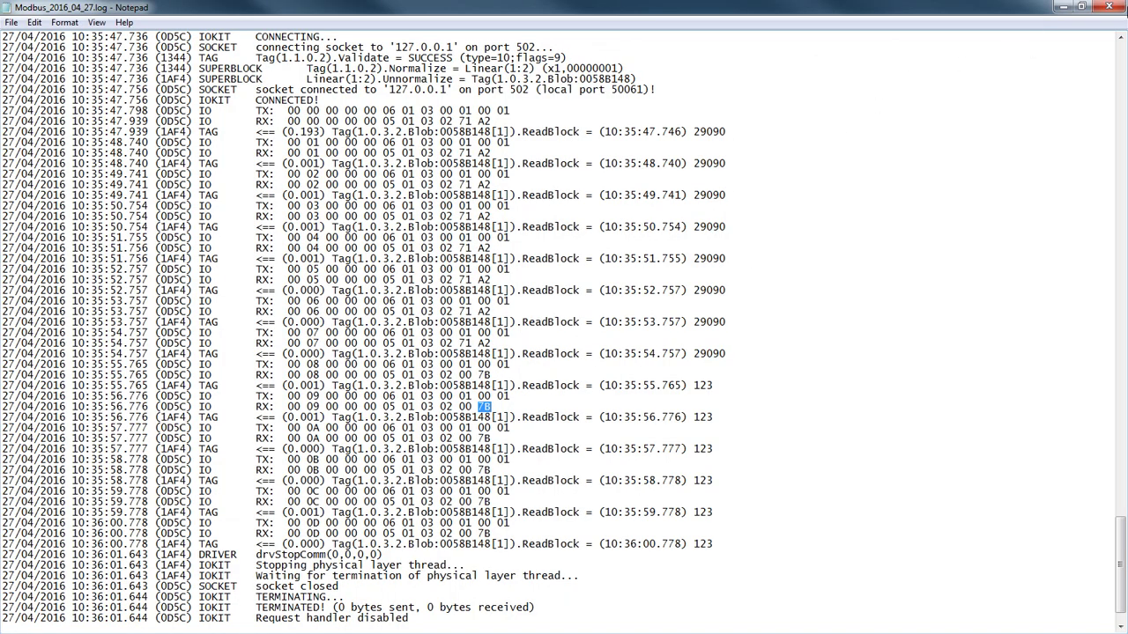
Delete the log file Modbus_2016_04_27.log from the eeLogs folder and return to E3 Studio.
left_click(1108, 7)
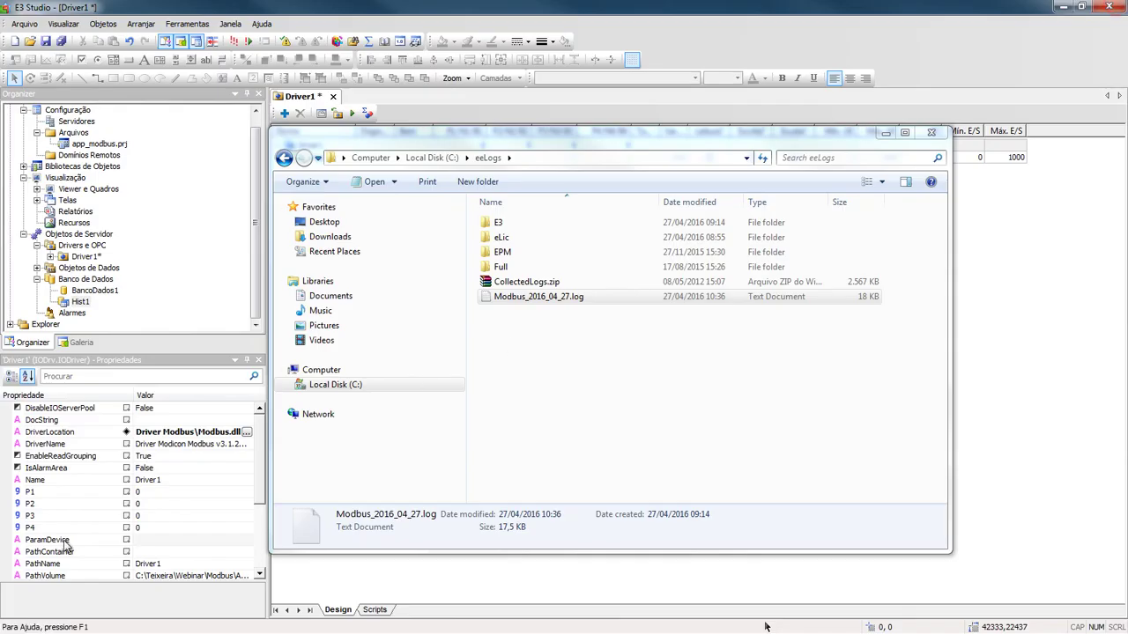
left_click(531, 300)
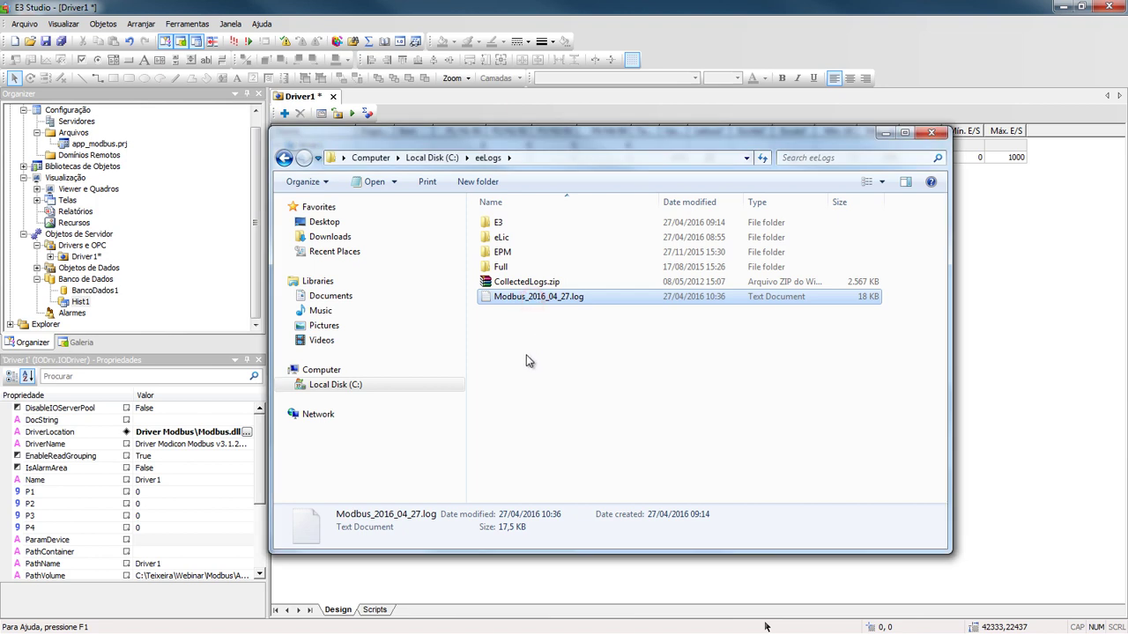
key("Delete")
left_click(603, 380)
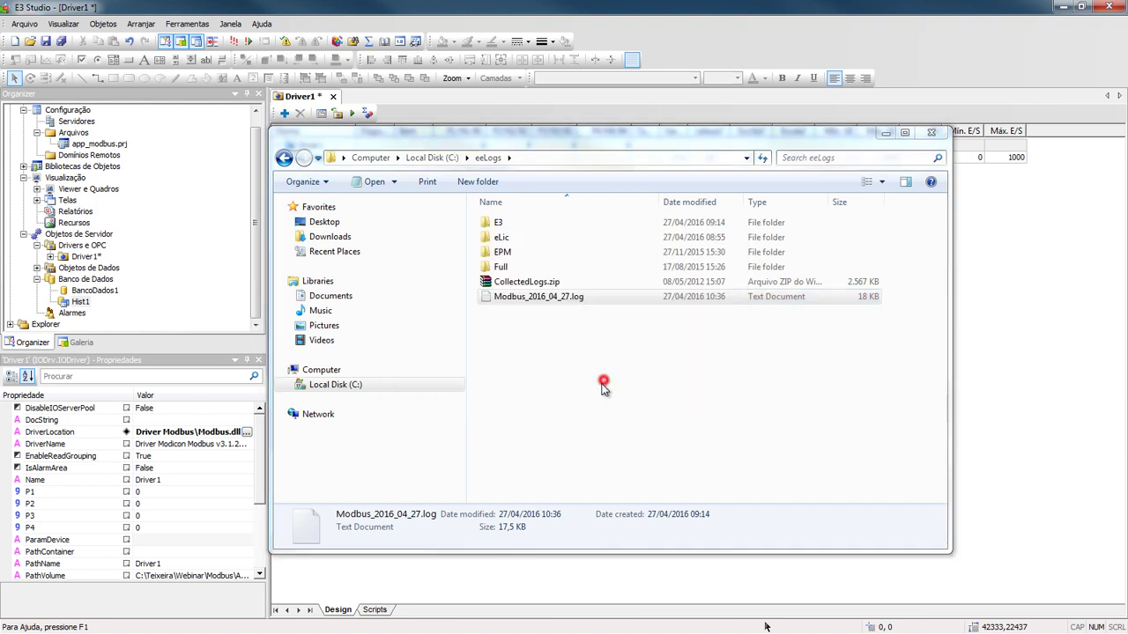
left_click(489, 7)
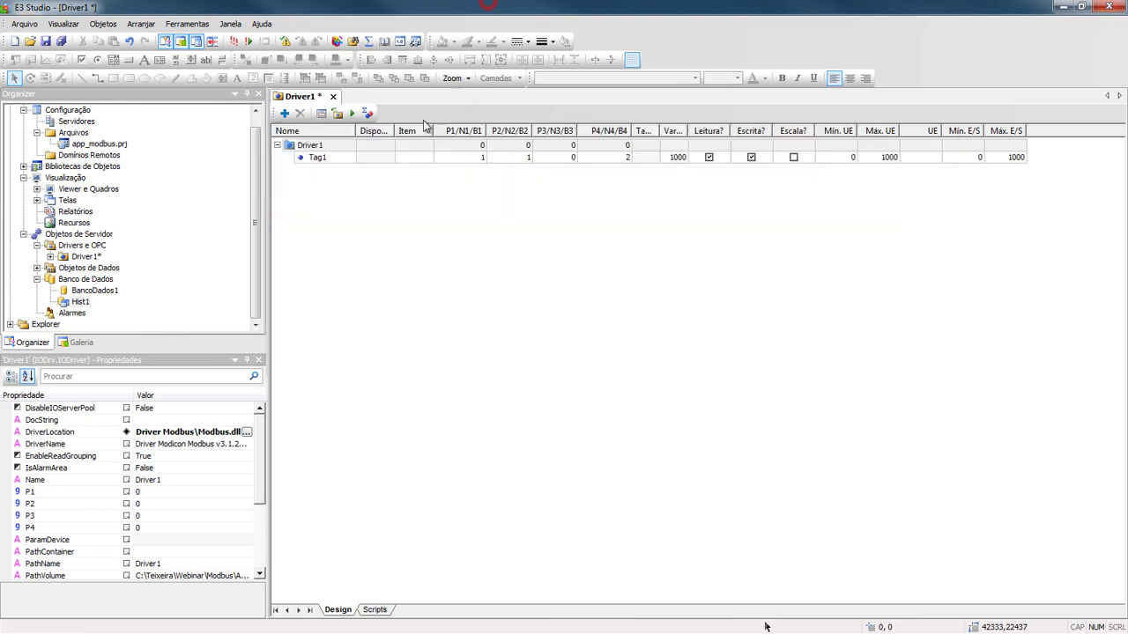
Replace Tag1 in Driver1 with one new IO block of size 10, mapping all its elements.
left_click(333, 161)
key("Delete")
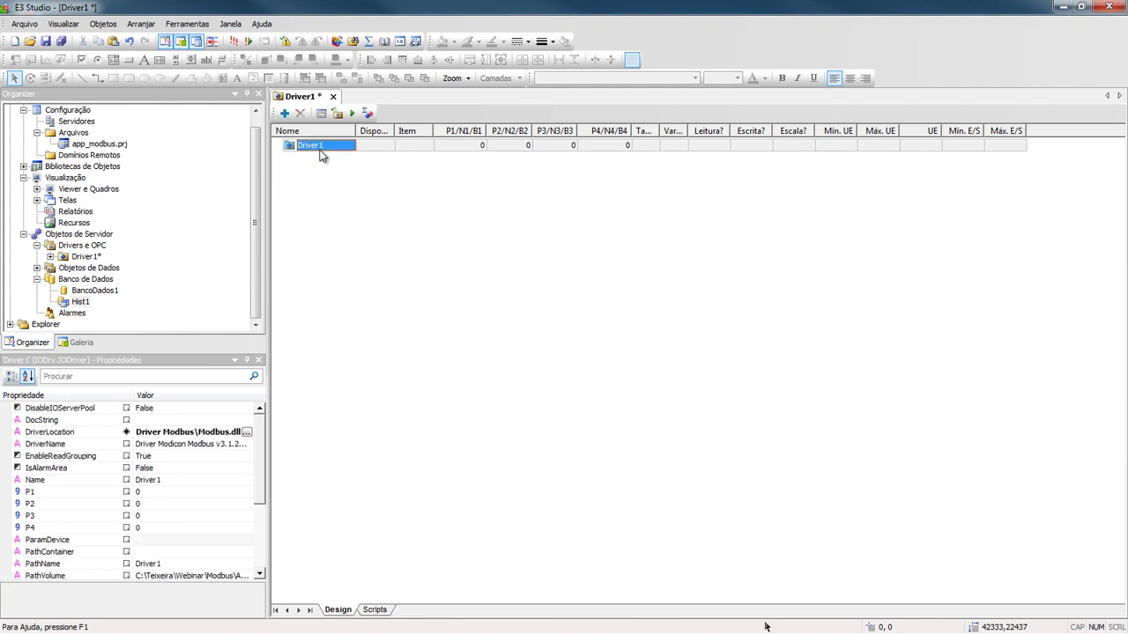
left_click(285, 113)
left_click(331, 120)
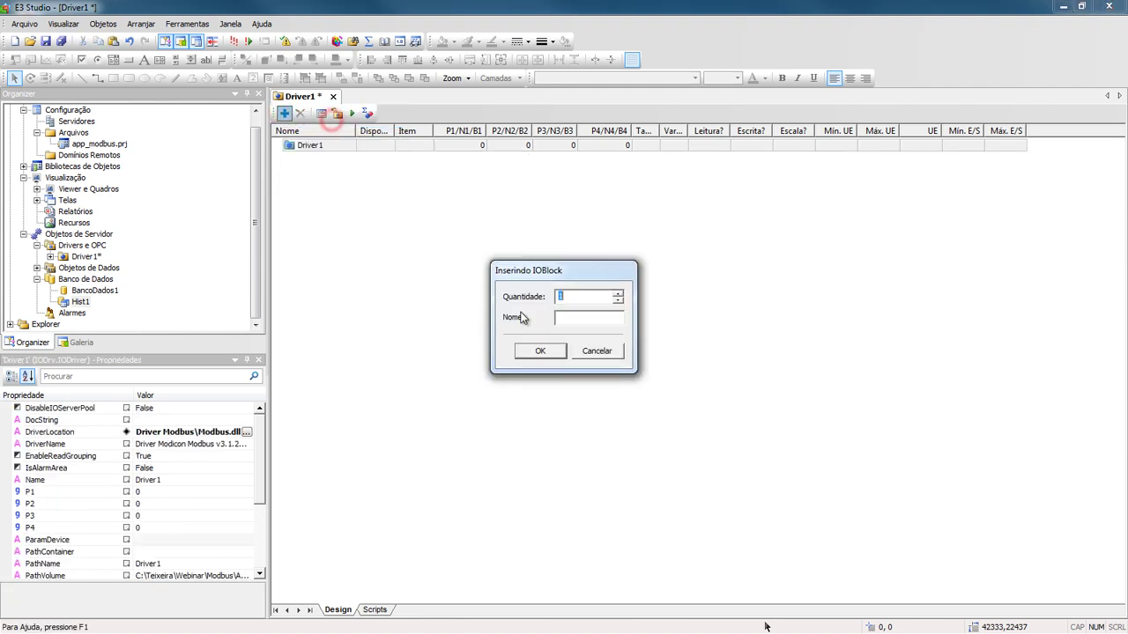
left_click(536, 350)
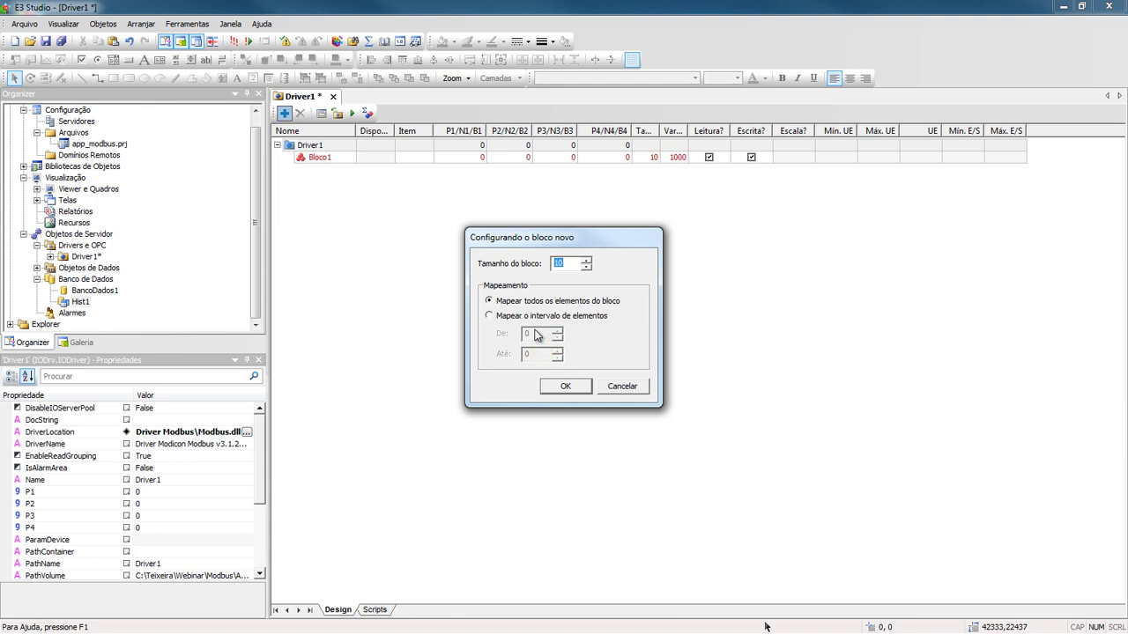
key("Return")
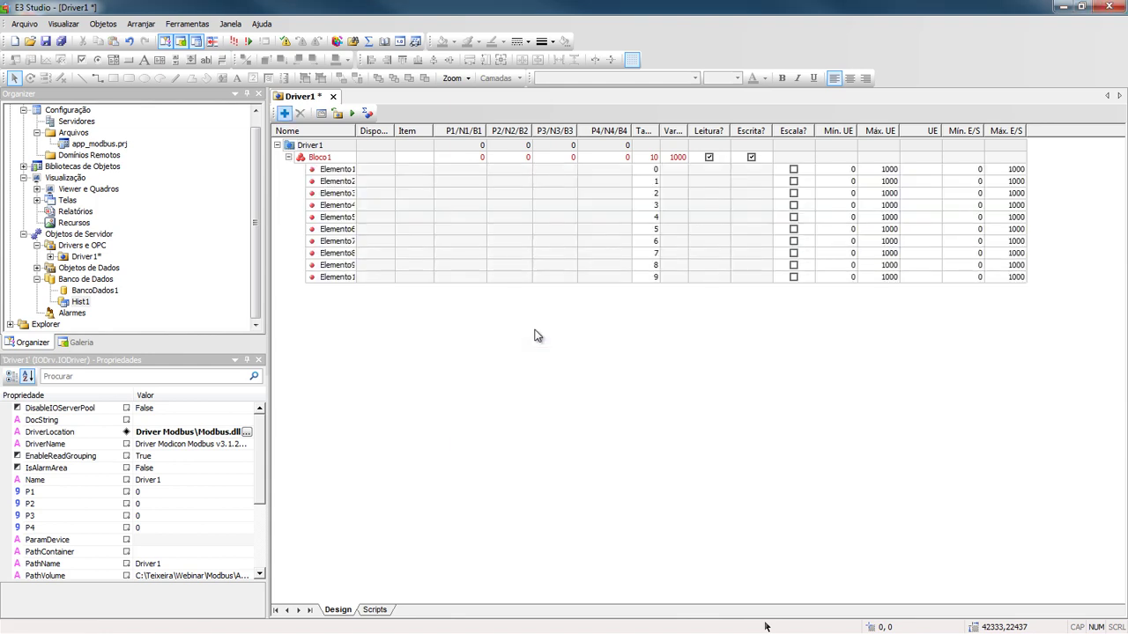
Set the new block's B1, B2 and B4 parameters to 1, with the name column widened to fit the element names.
double_click(357, 130)
left_click(491, 157)
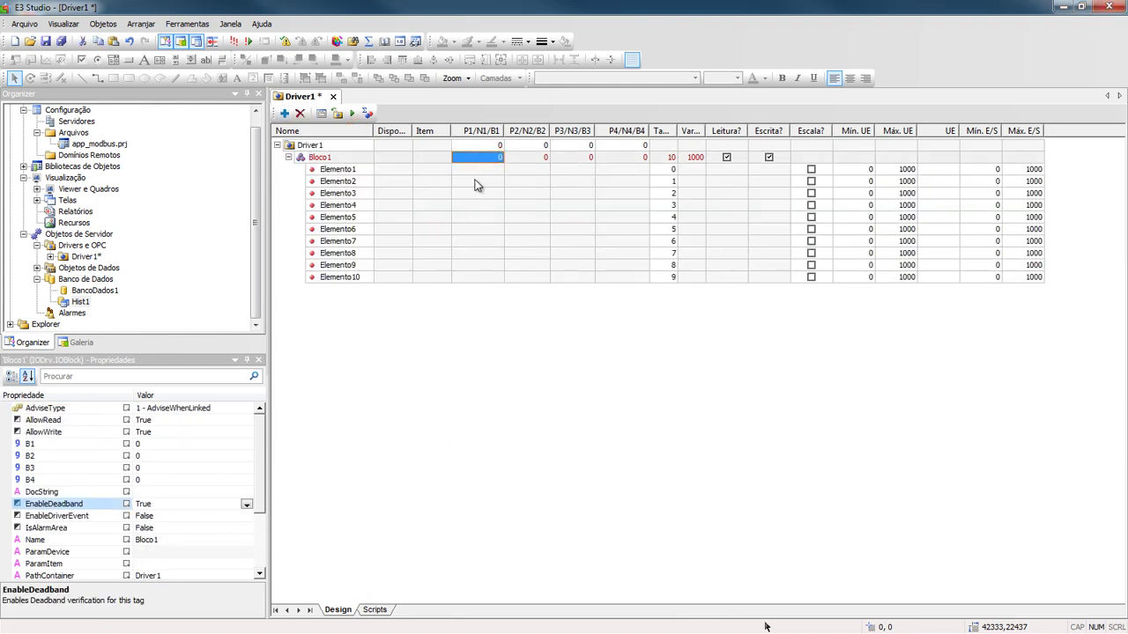
type("1")
left_click(526, 157)
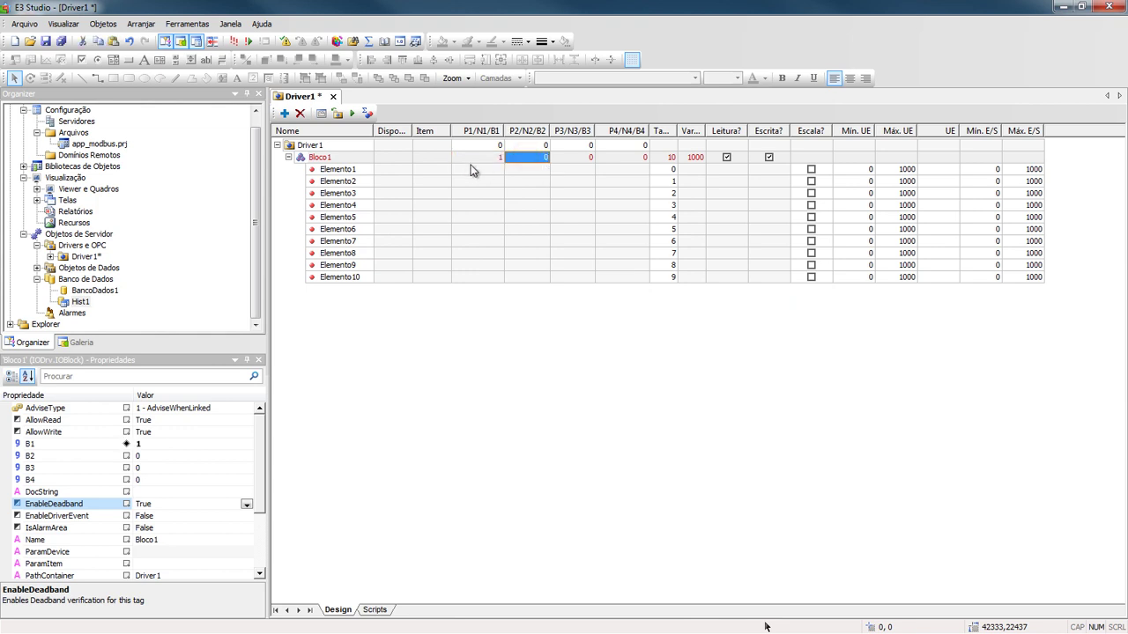
type("1")
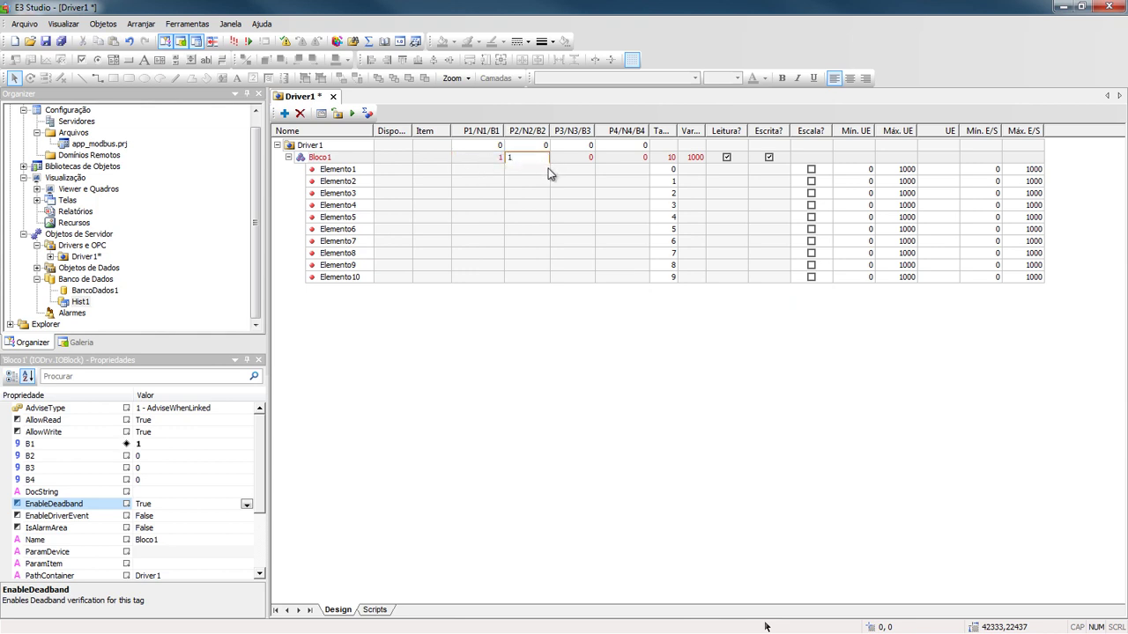
left_click(617, 157)
type("1")
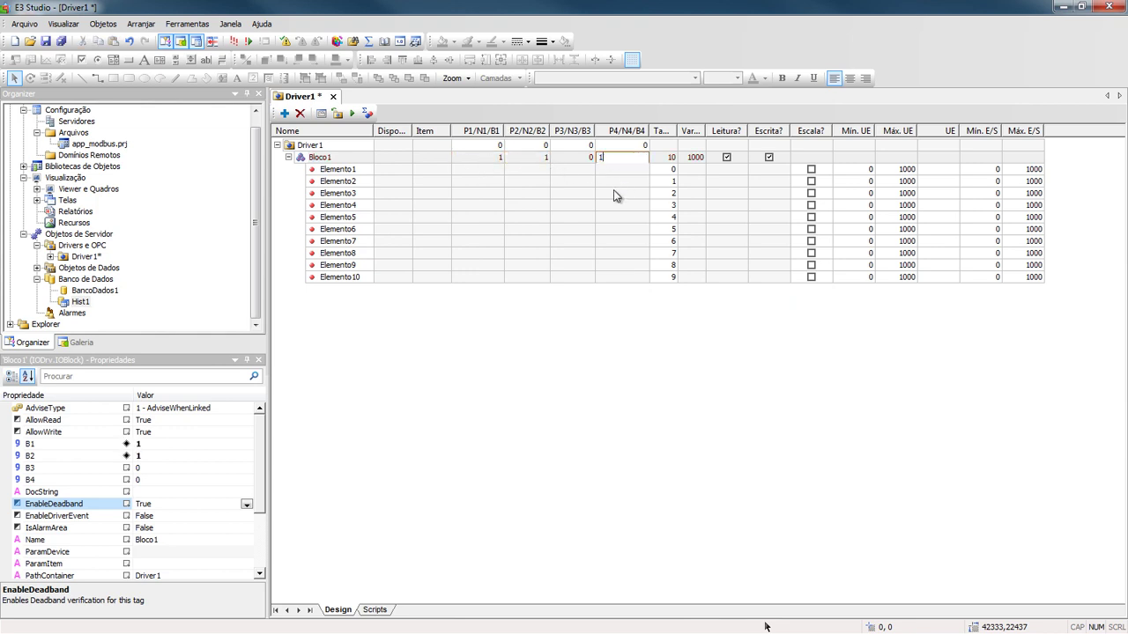
left_click(600, 342)
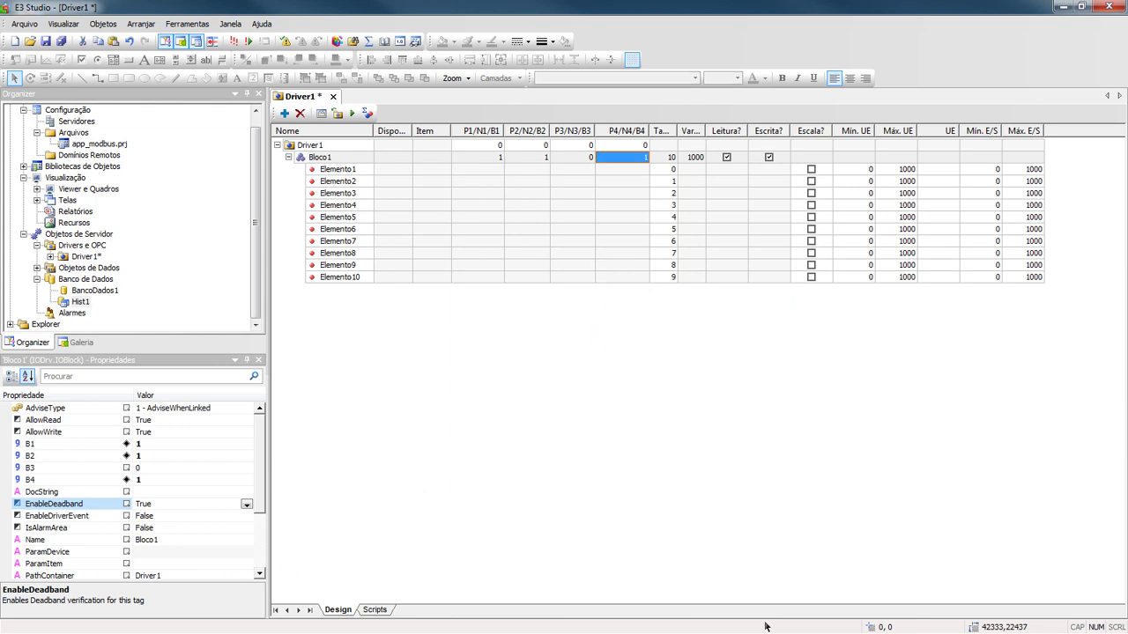
Switch to Elipse Modbus Simulator and set registers 1 to 5 to 1, 2, 3, 4 and 5 respectively.
left_click(764, 626)
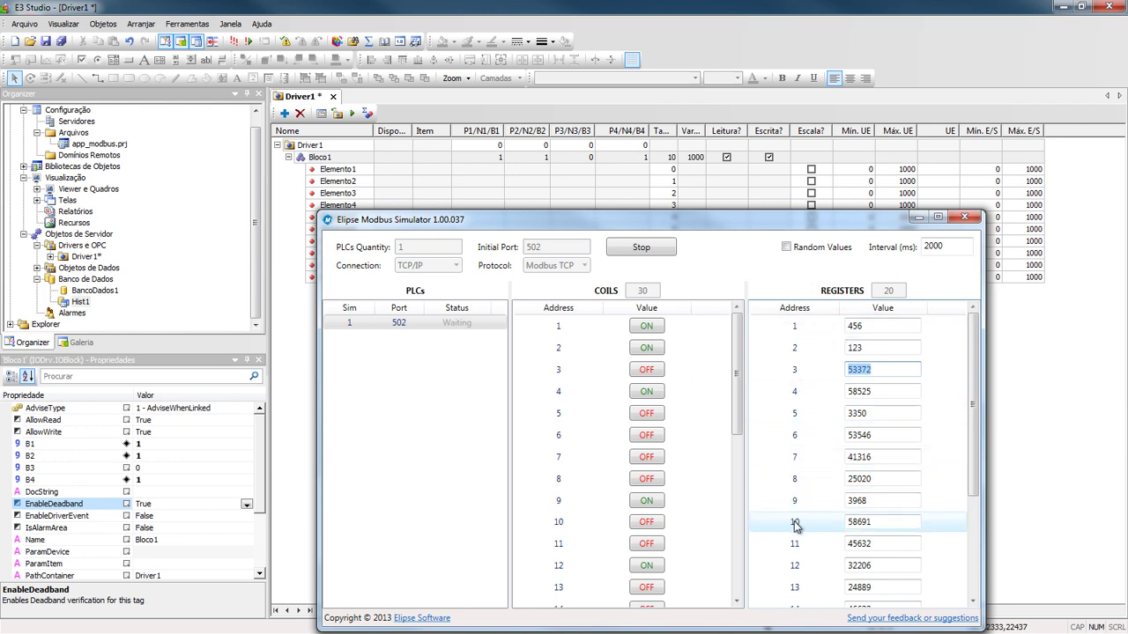
left_click_drag(636, 220, 632, 319)
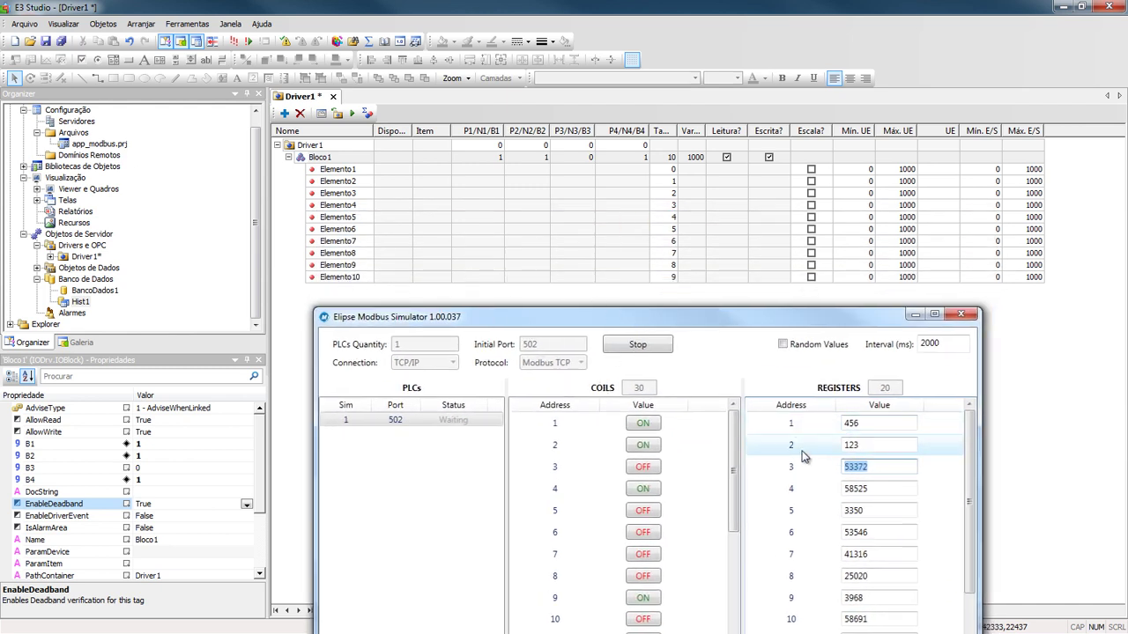
double_click(863, 422)
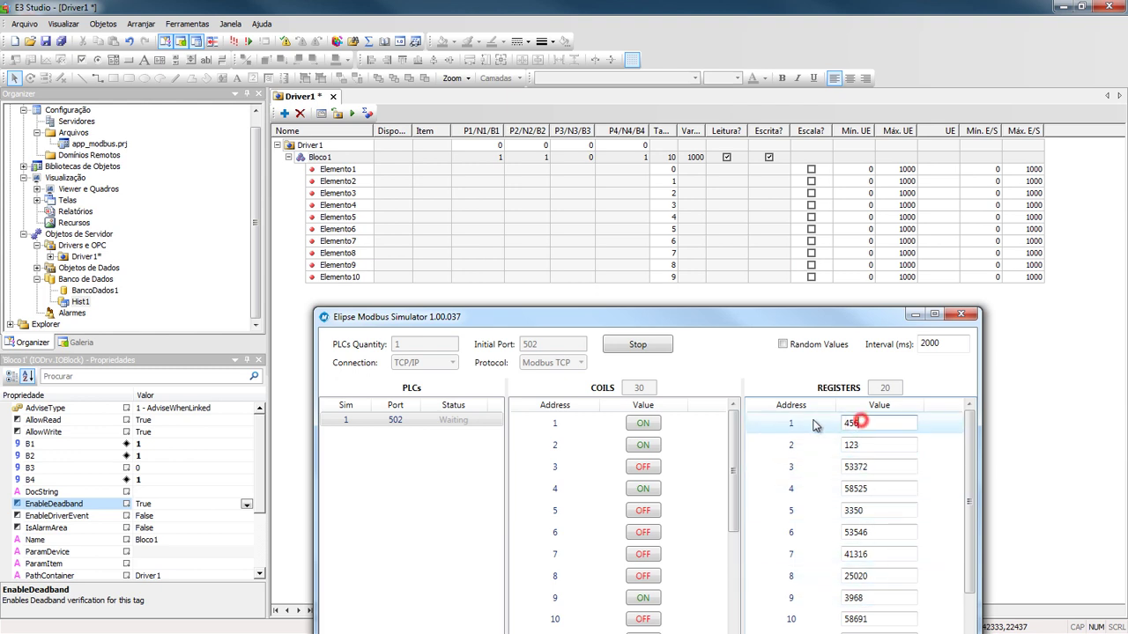
type("1")
double_click(859, 445)
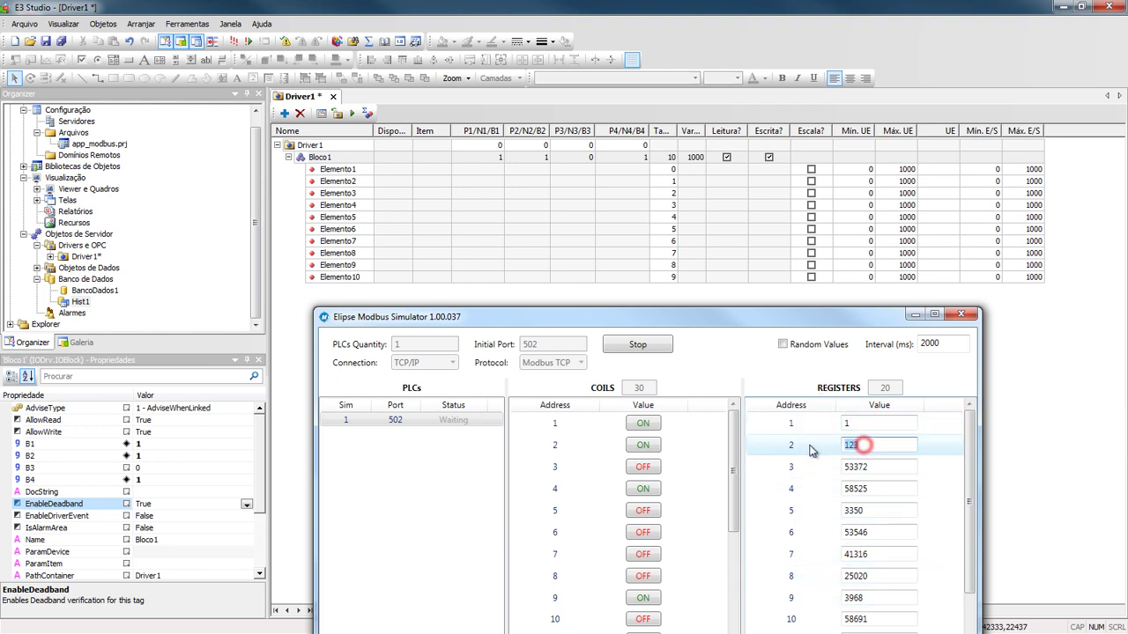
type("2")
double_click(865, 466)
type("3")
double_click(866, 488)
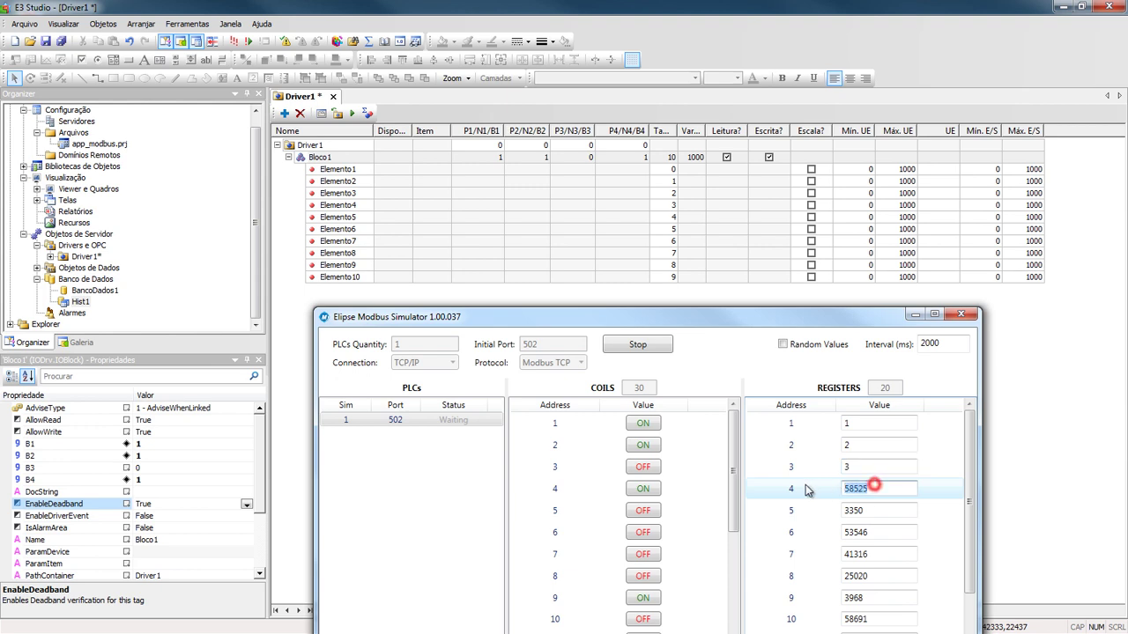
type("4")
double_click(870, 510)
type("5")
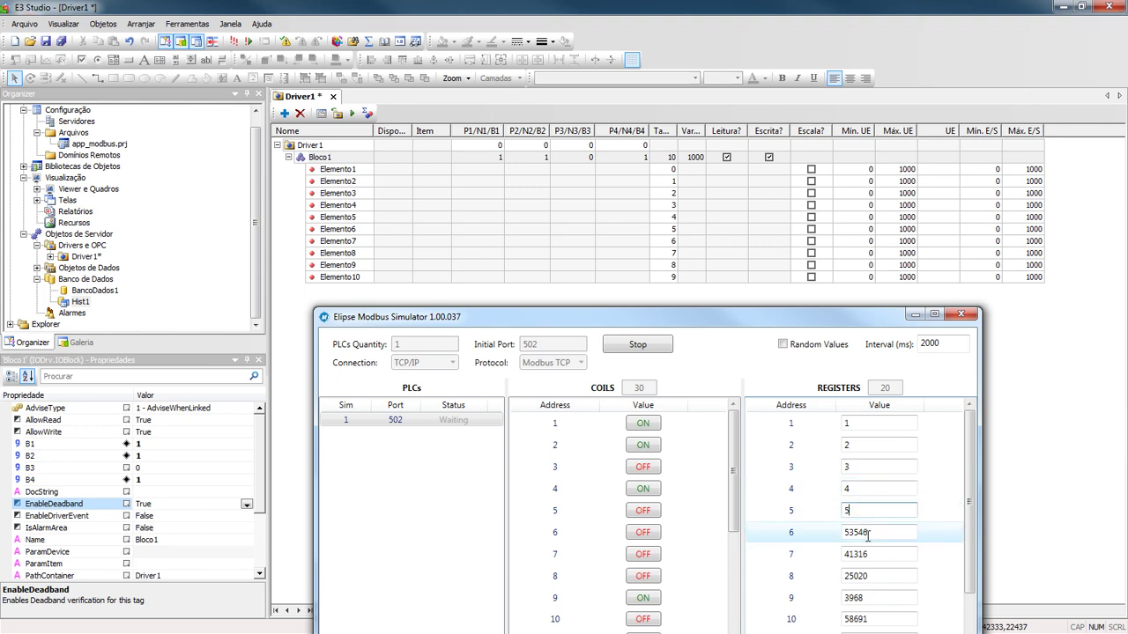
Set simulator registers 6 to 10 to the values 6, 7, 8, 9 and 10 respectively.
double_click(867, 532)
type("6")
left_click(881, 553)
double_click(881, 553)
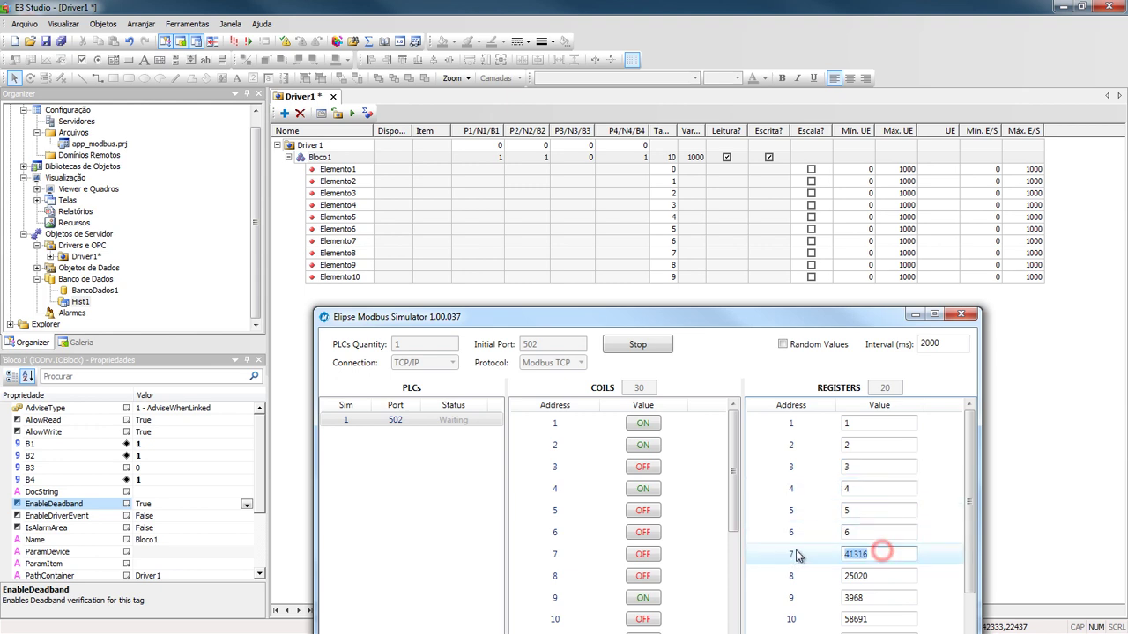
type("7")
double_click(854, 575)
type("8")
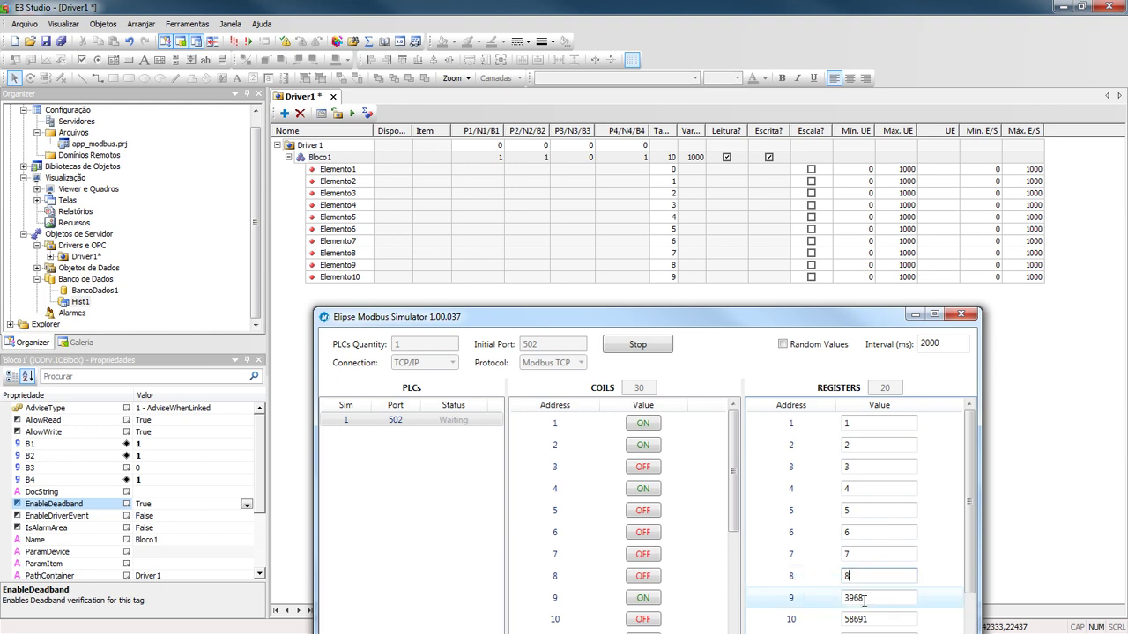
double_click(859, 597)
type("9")
double_click(872, 618)
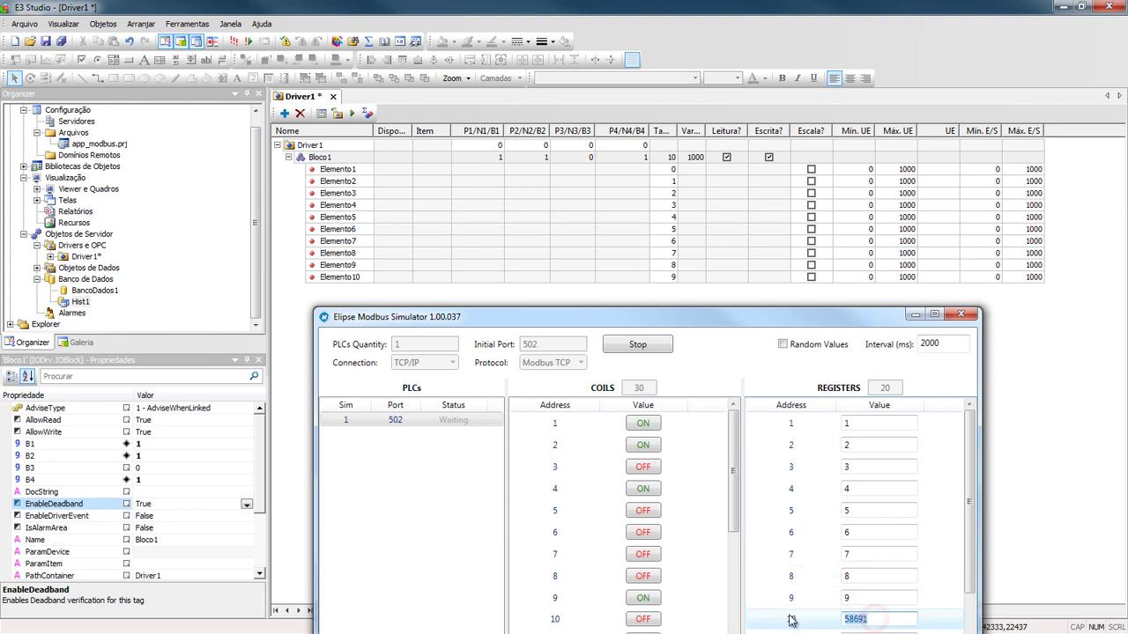
type("10")
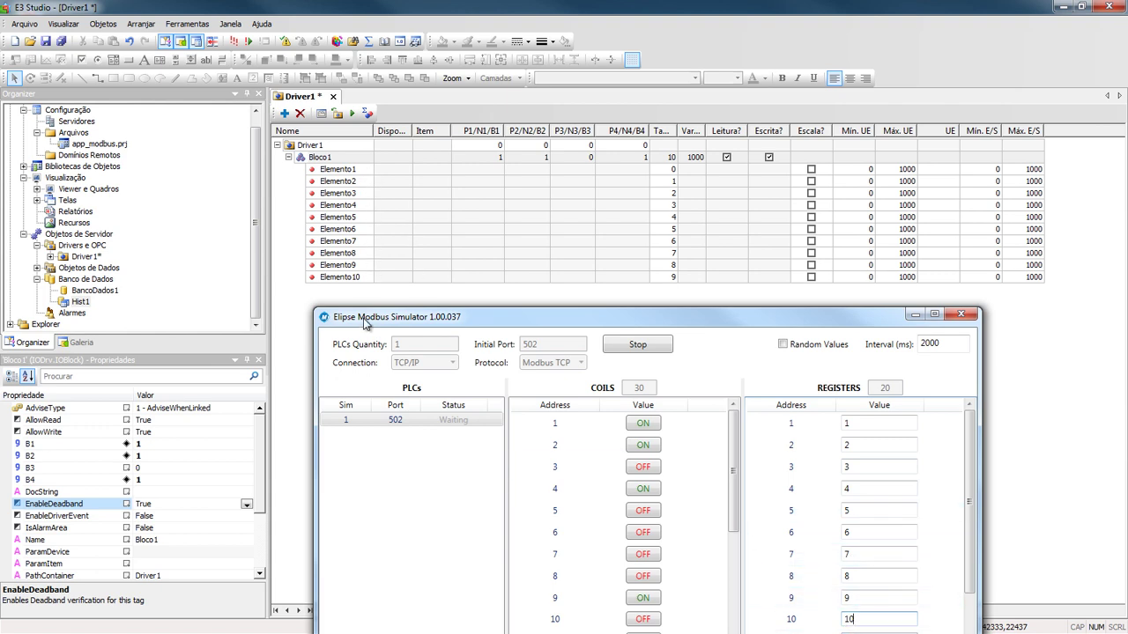
Run a communication test of Driver1 in E3 Studio, committing the value 10 in simulator register 10 before stopping it.
left_click(353, 113)
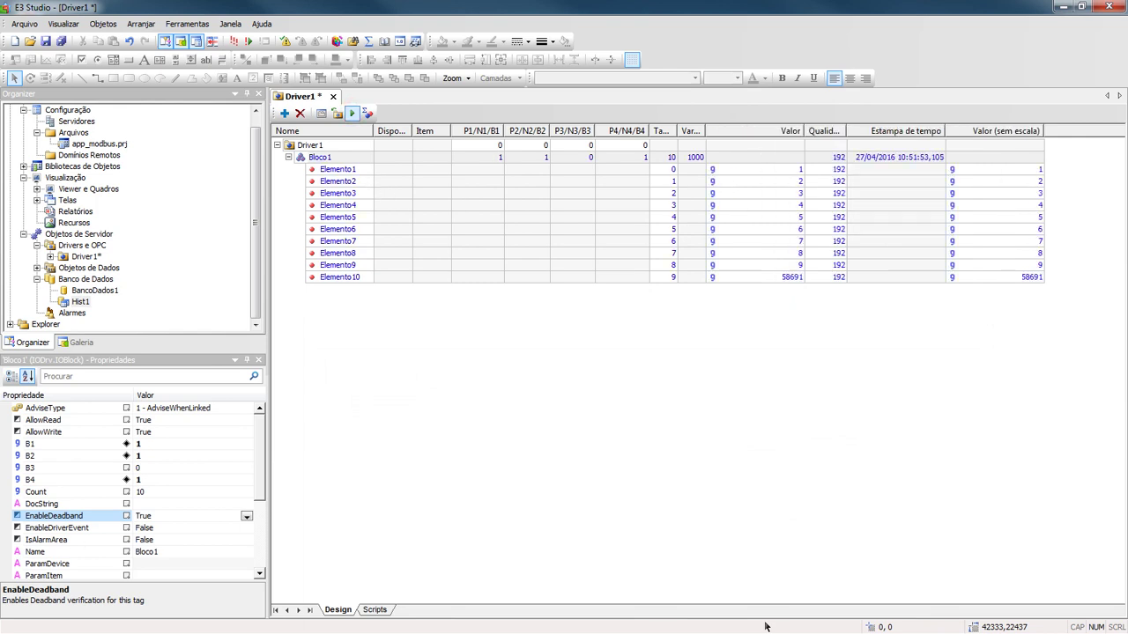
left_click(765, 627)
double_click(871, 624)
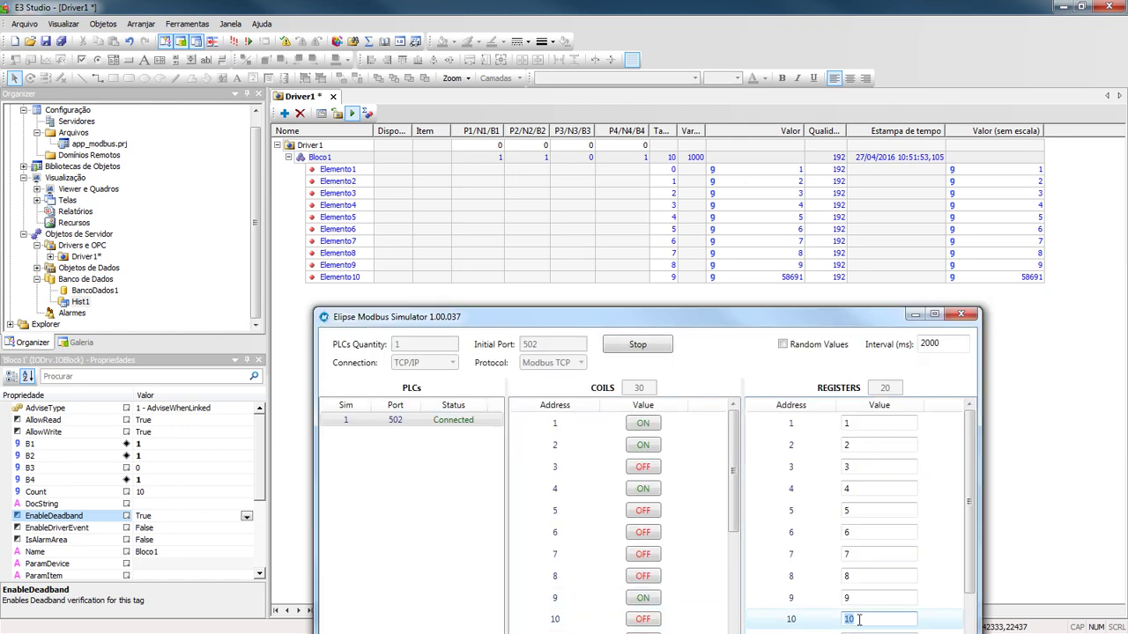
key("Tab")
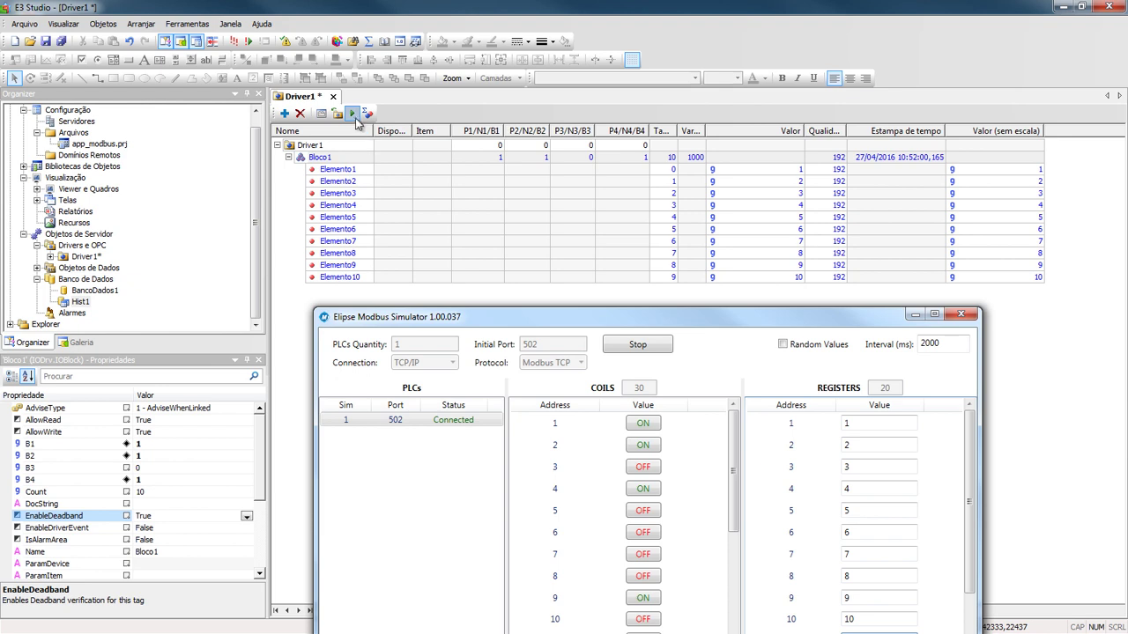
left_click(353, 115)
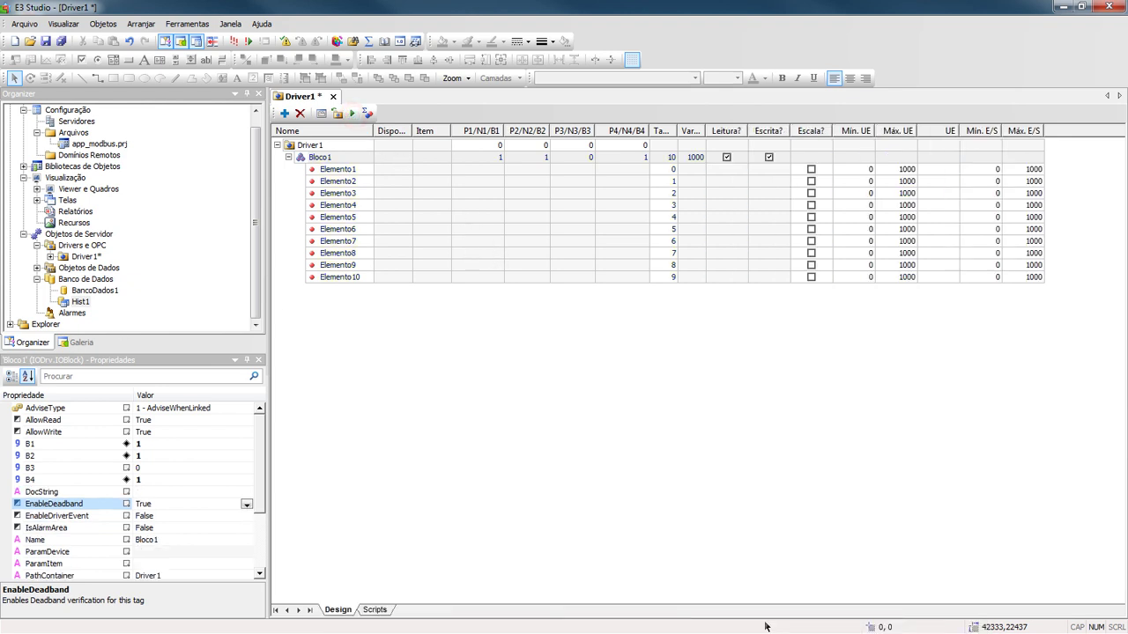
Open Modbus_2016_04_27.log from the eeLogs folder and examine the first TX/RX exchange and its returned ten-element array.
double_click(568, 296)
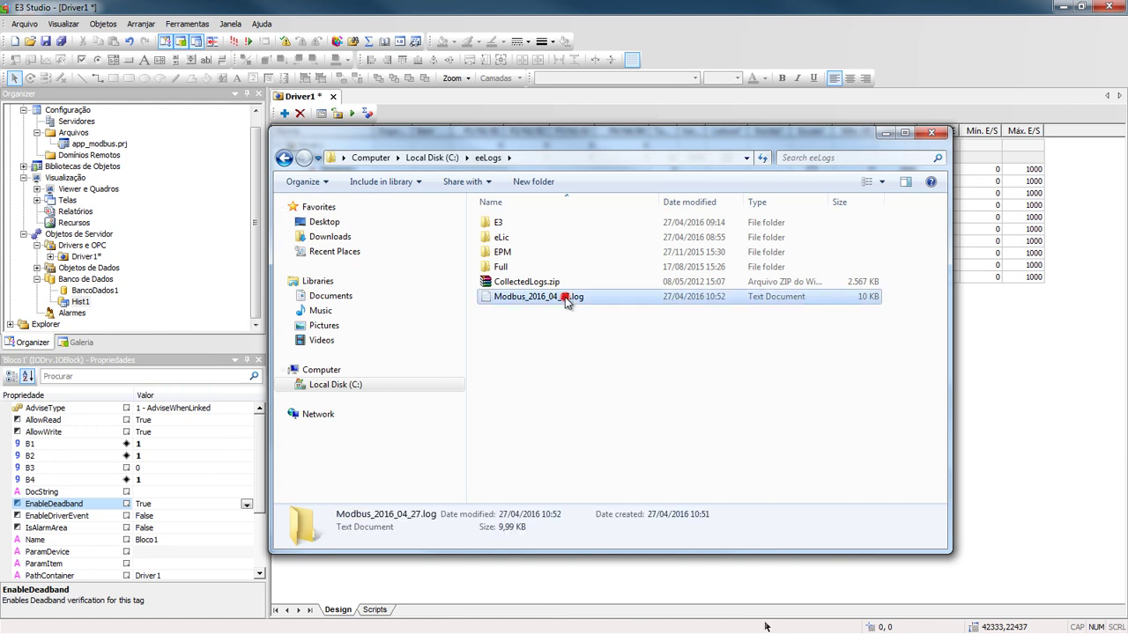
scroll(534, 299, "down", 20)
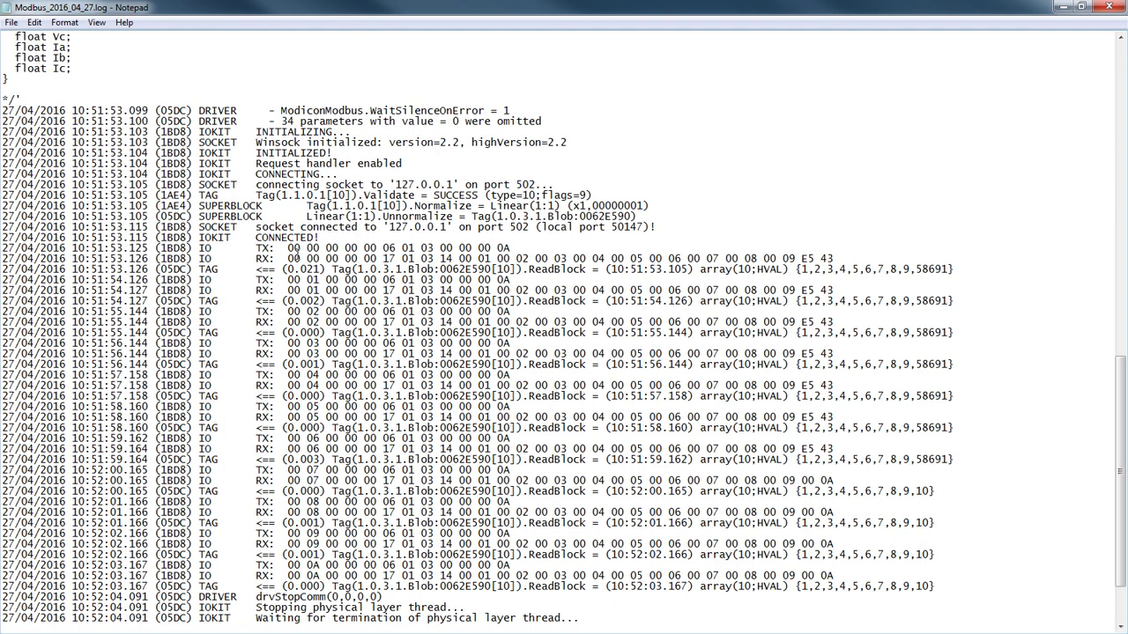
left_click_drag(288, 248, 968, 266)
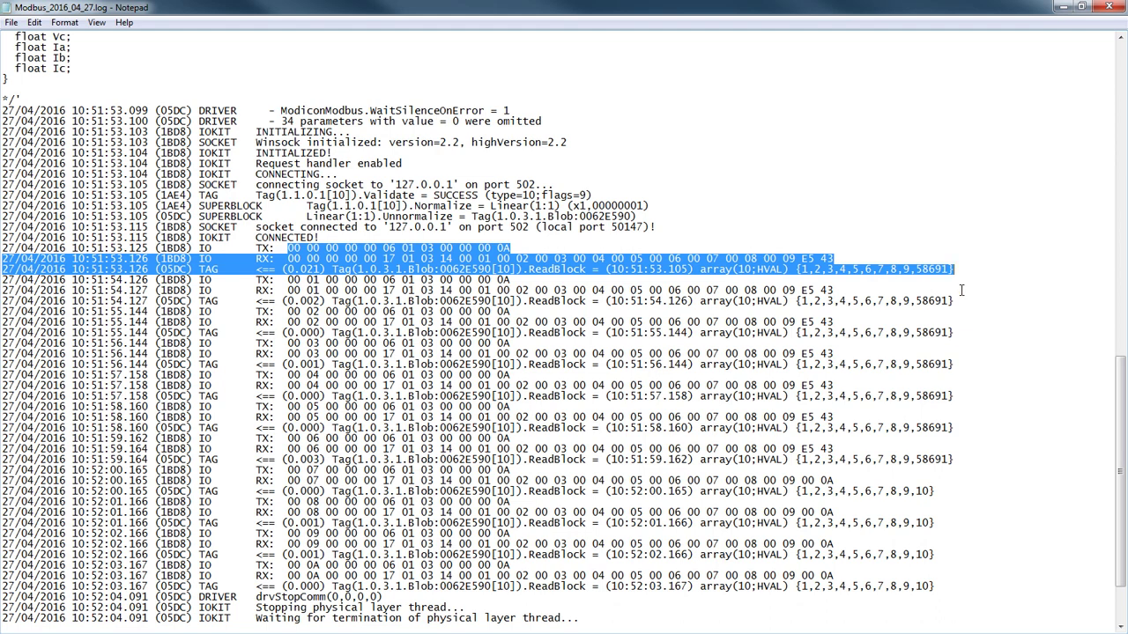
left_click(803, 268)
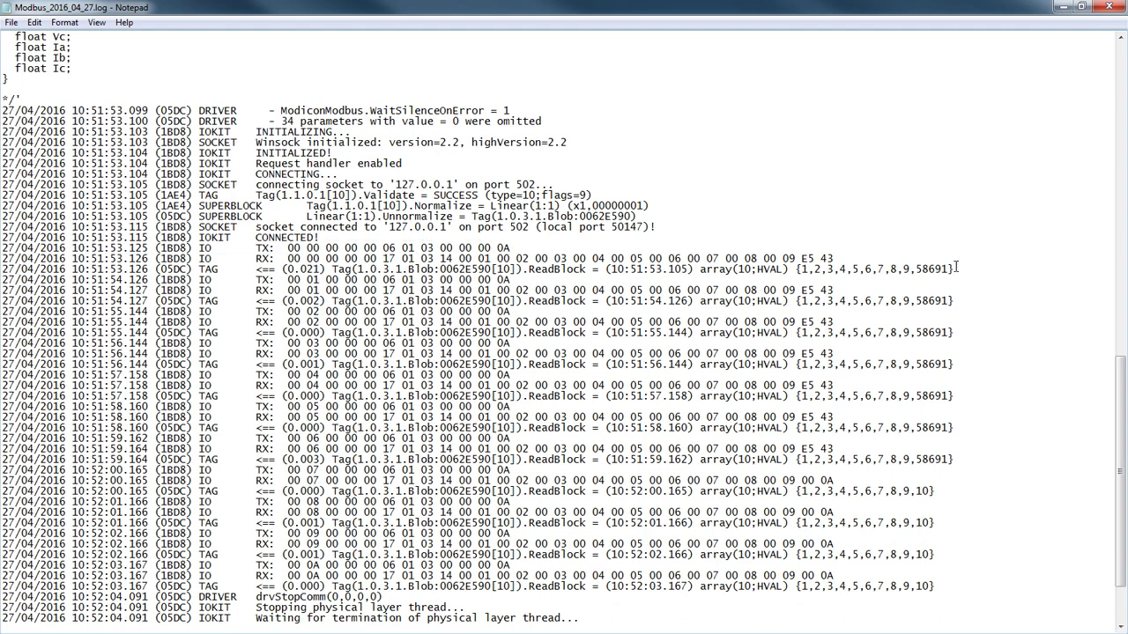
left_click_drag(955, 268, 795, 272)
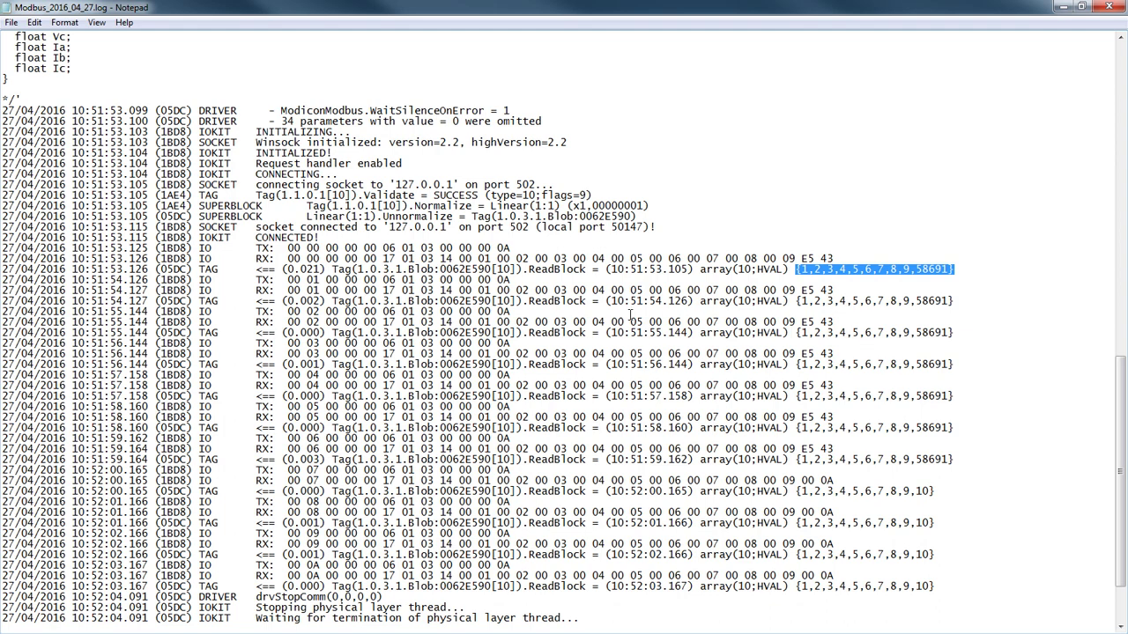
left_click(426, 250)
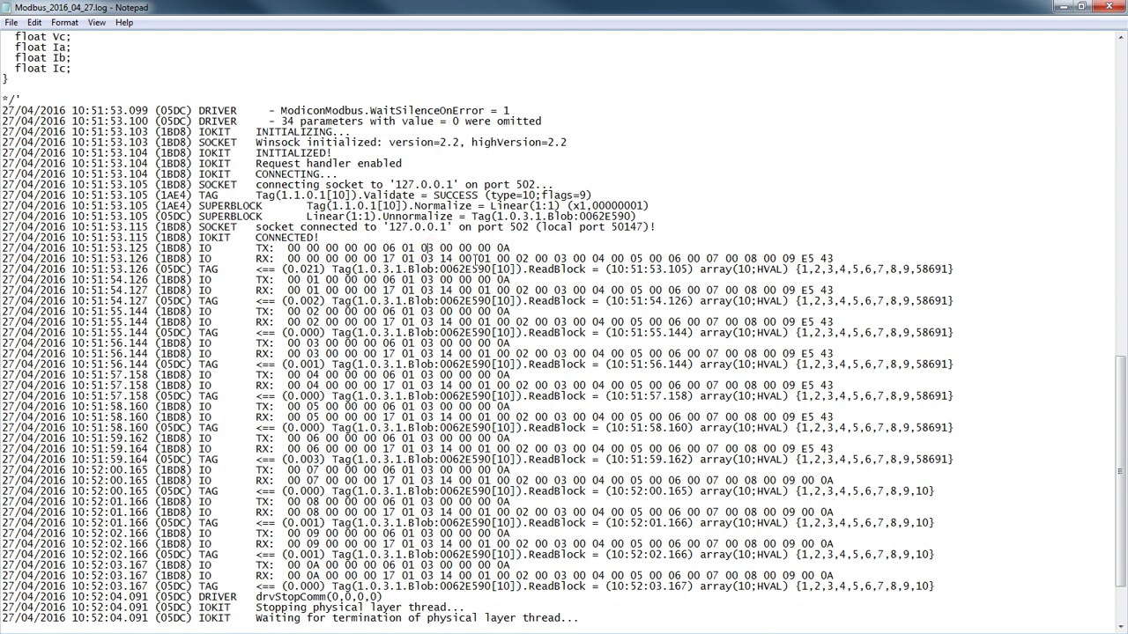
Compare the register bytes in the first RX line with the array values, including 58691 and the bytes E5 43.
left_click_drag(458, 258, 486, 258)
left_click_drag(495, 258, 692, 257)
left_click_drag(916, 269, 950, 269)
left_click_drag(801, 258, 833, 258)
Convert the hexadecimal value E543 to decimal in Calculator to check the last register bytes of the first RX line.
key("alt+Tab")
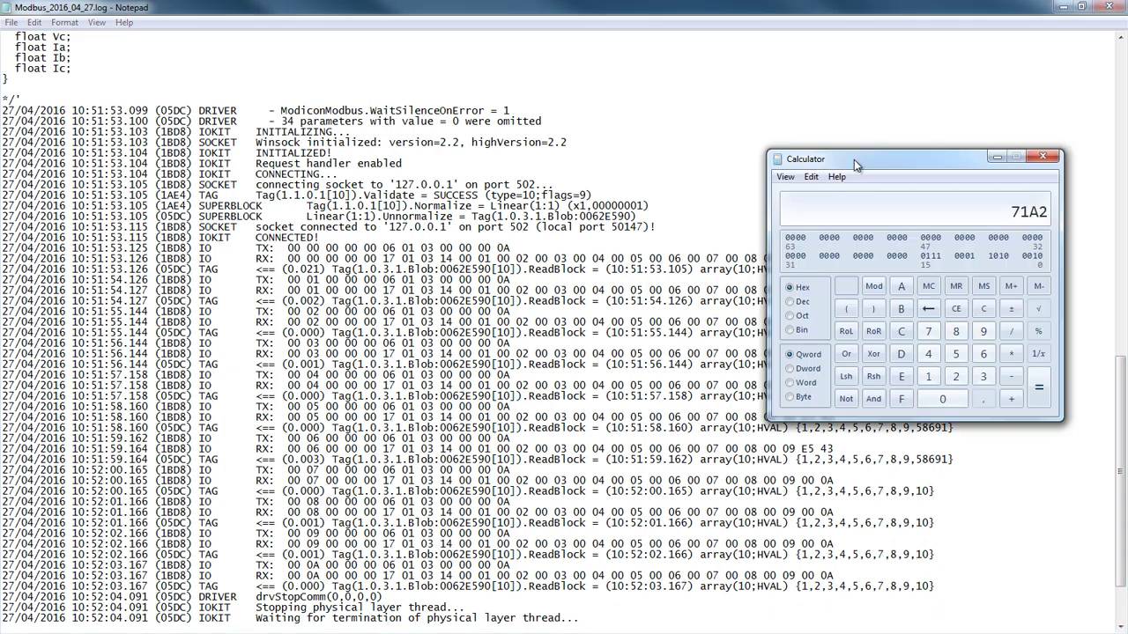
left_click_drag(853, 159, 466, 261)
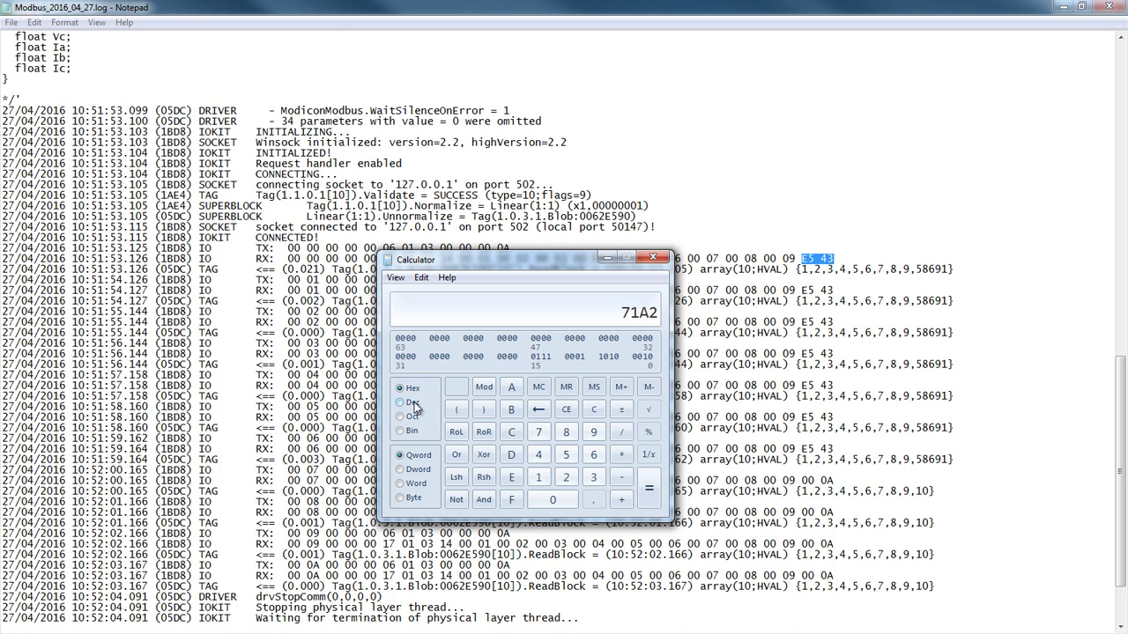
key("Escape")
type("e5")
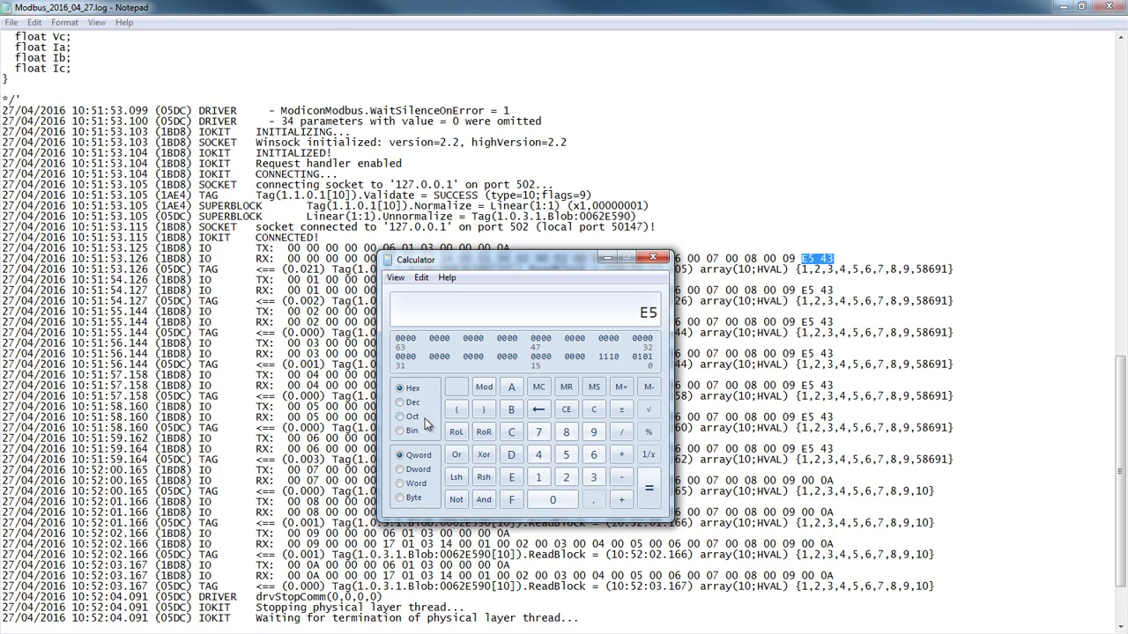
type("43")
left_click(412, 403)
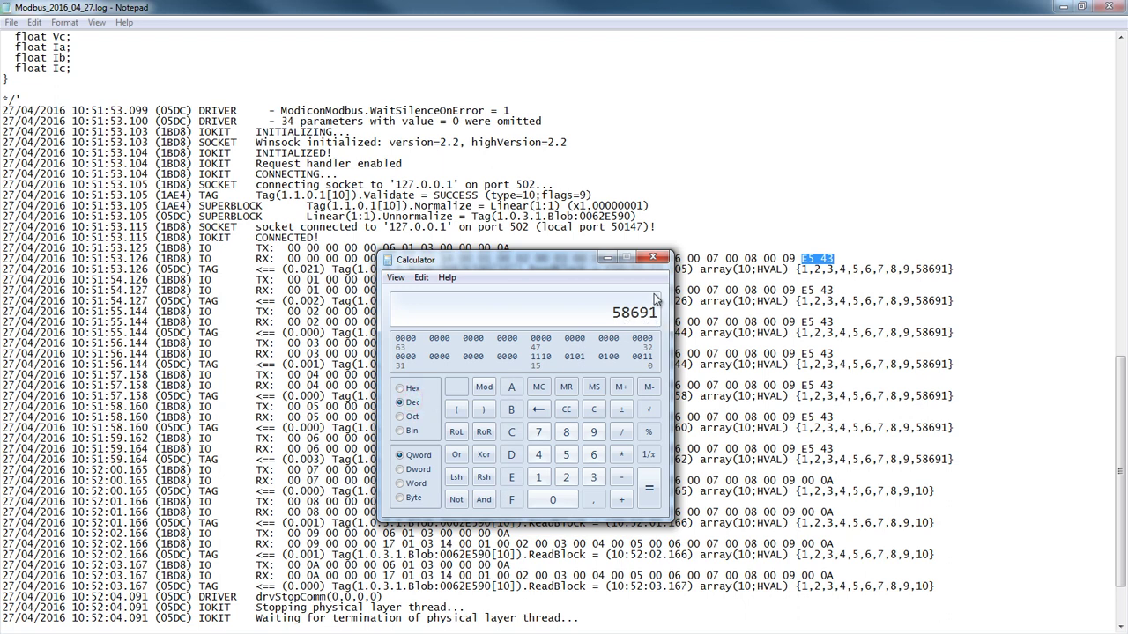
left_click(607, 257)
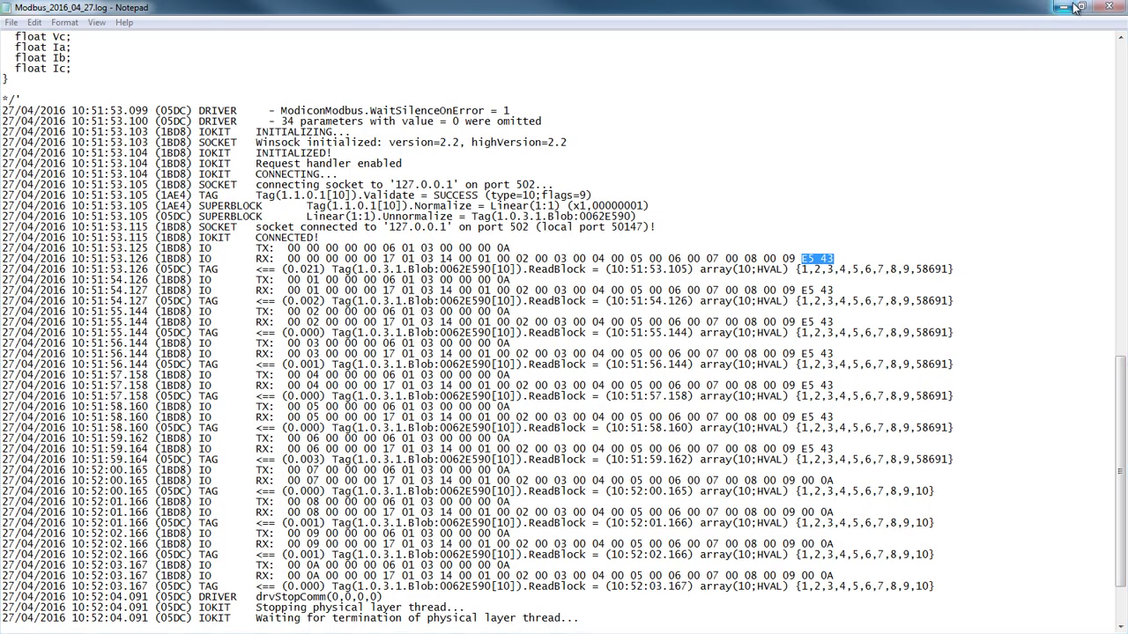
Close the log and delete Modbus_2016_04_27.log from the eeLogs folder, returning to E3 Studio.
left_click(1108, 6)
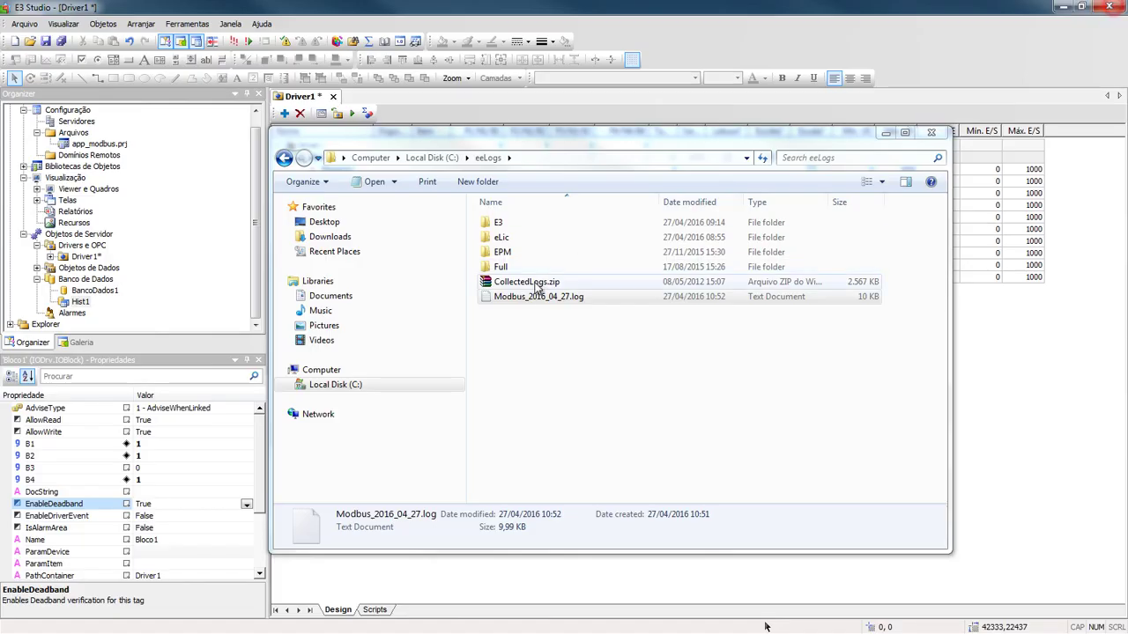
left_click(503, 299)
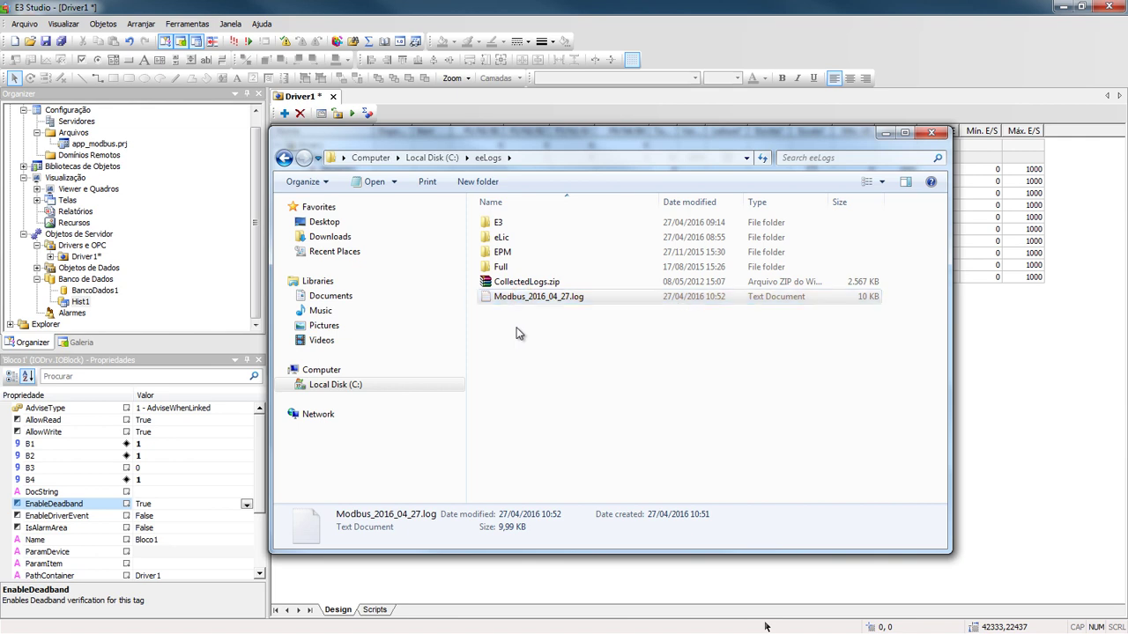
key("Delete")
left_click(605, 377)
left_click(421, 8)
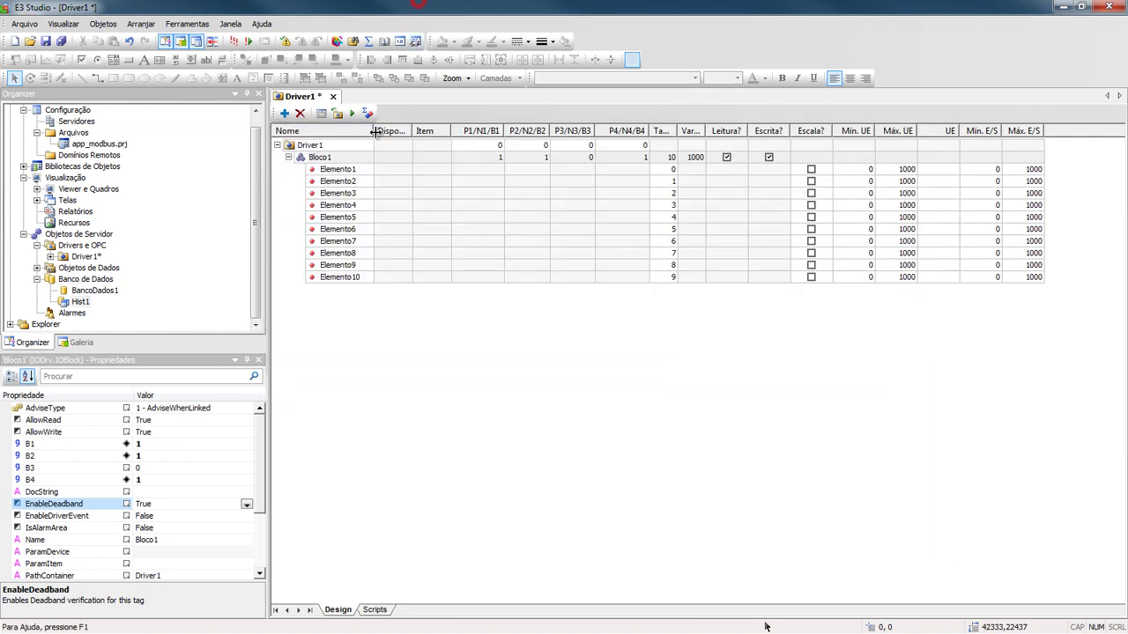
Delete Bloco1 from Driver1 and add ten communication tags, Tag1 to Tag10, in its place.
left_click(339, 157)
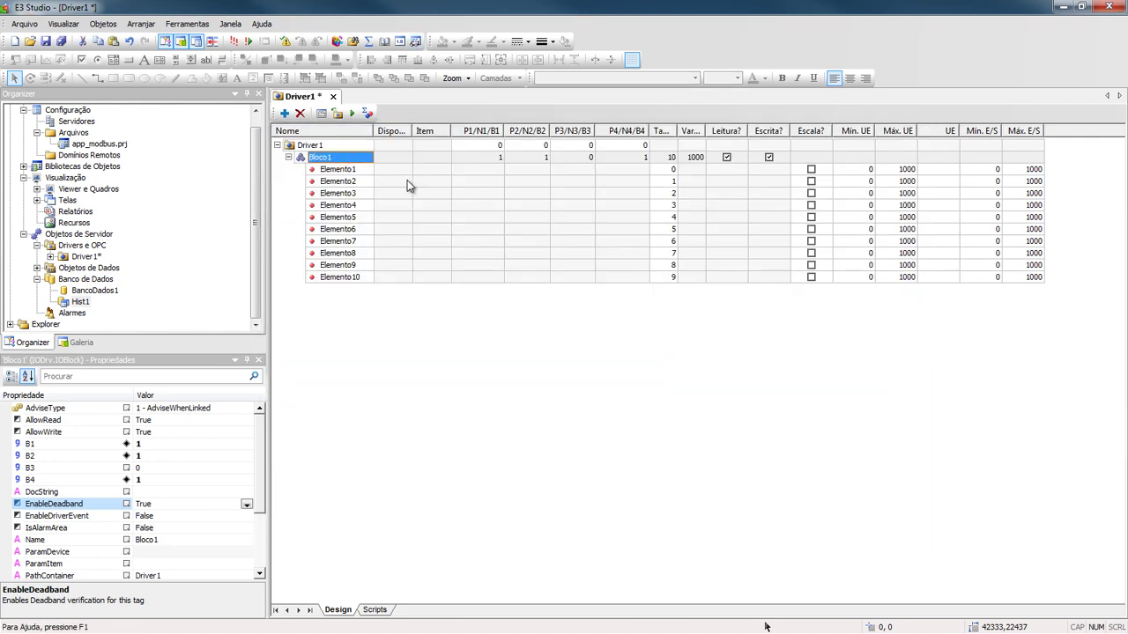
key("Delete")
left_click(284, 113)
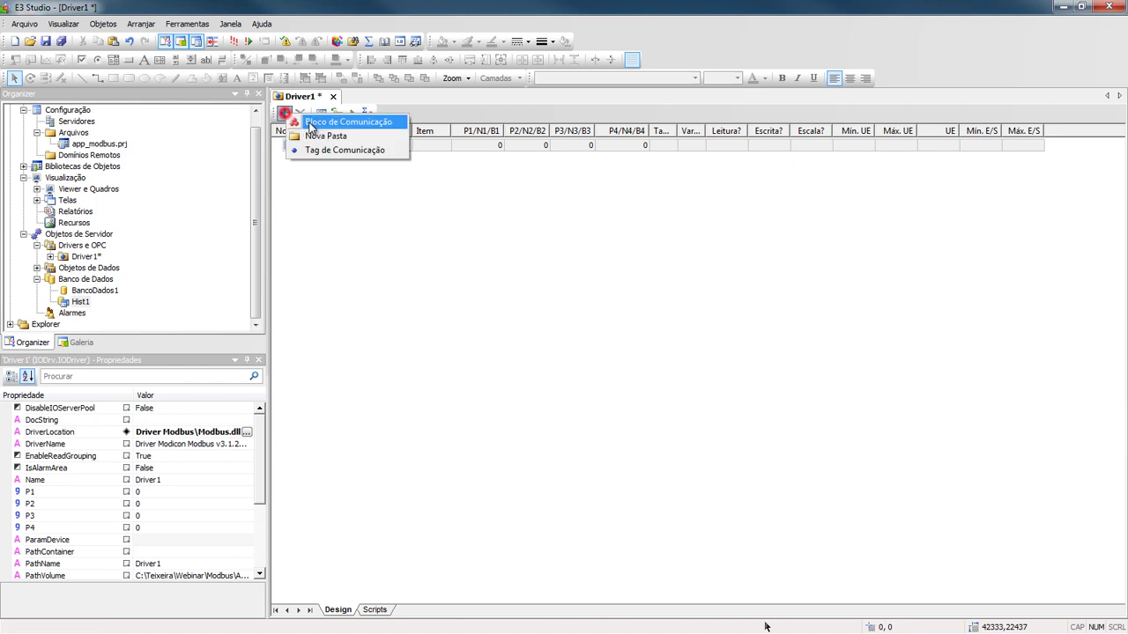
left_click(347, 151)
key("Return")
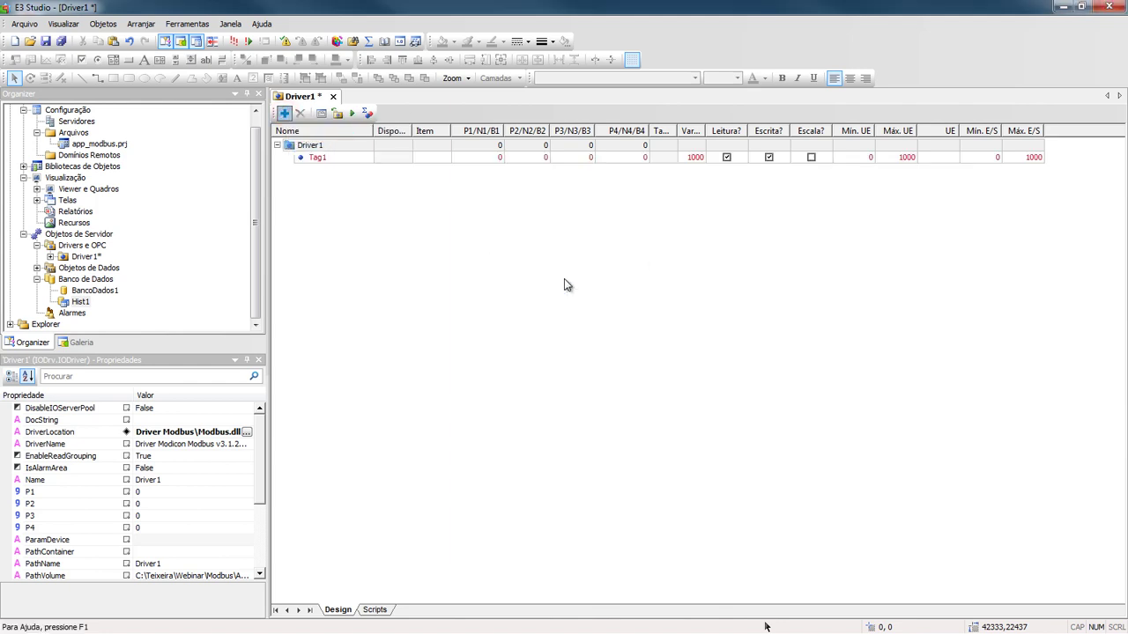
Set the N1 parameter to 1 for all ten tags, Tag1 to Tag10.
left_click(486, 159)
type("1")
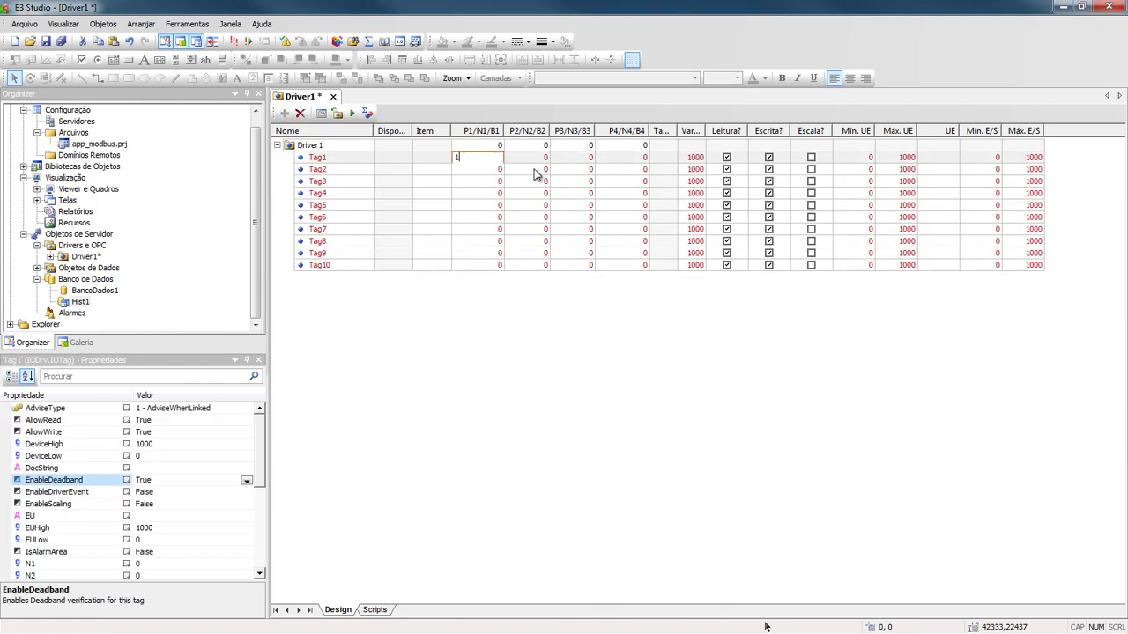
type(" 1 1 1 1 1 1 1 1")
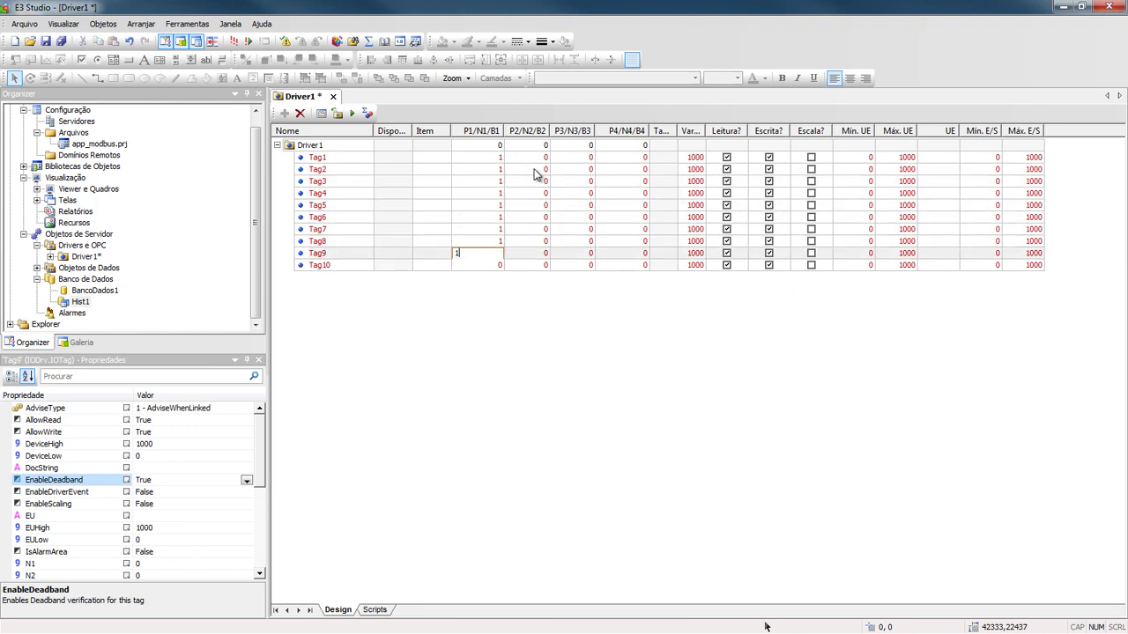
key("Return")
type("1")
key("Return")
Set the N2 parameter of Tag1 to Tag10 to 1.
type("1 1 1 1 1 1 1 1 1")
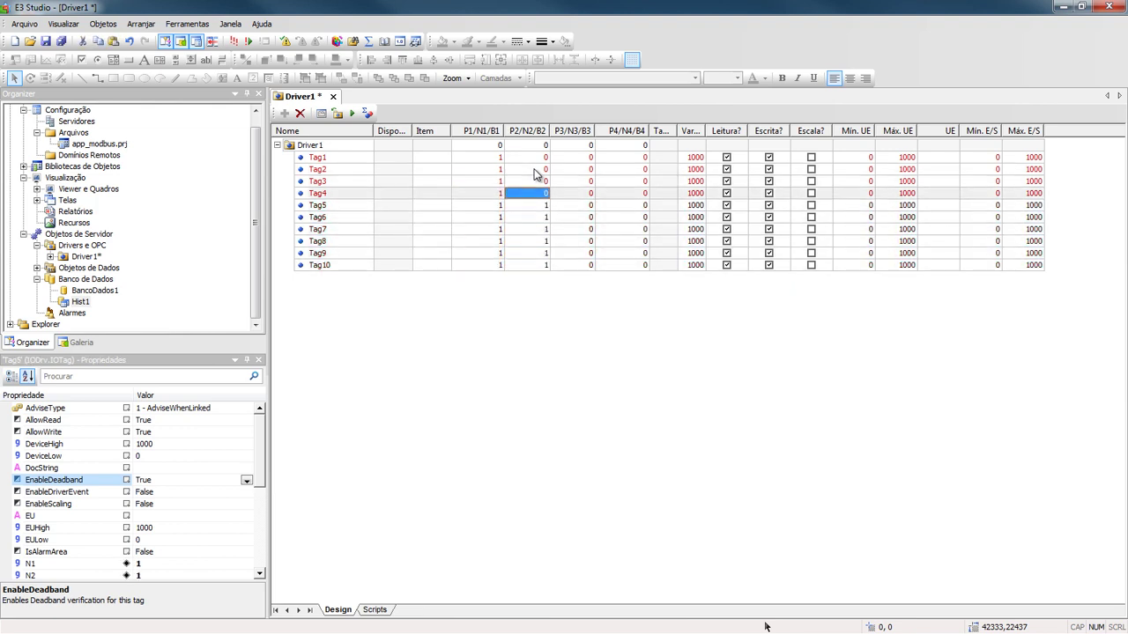
key("Left")
type("1")
key("Tab")
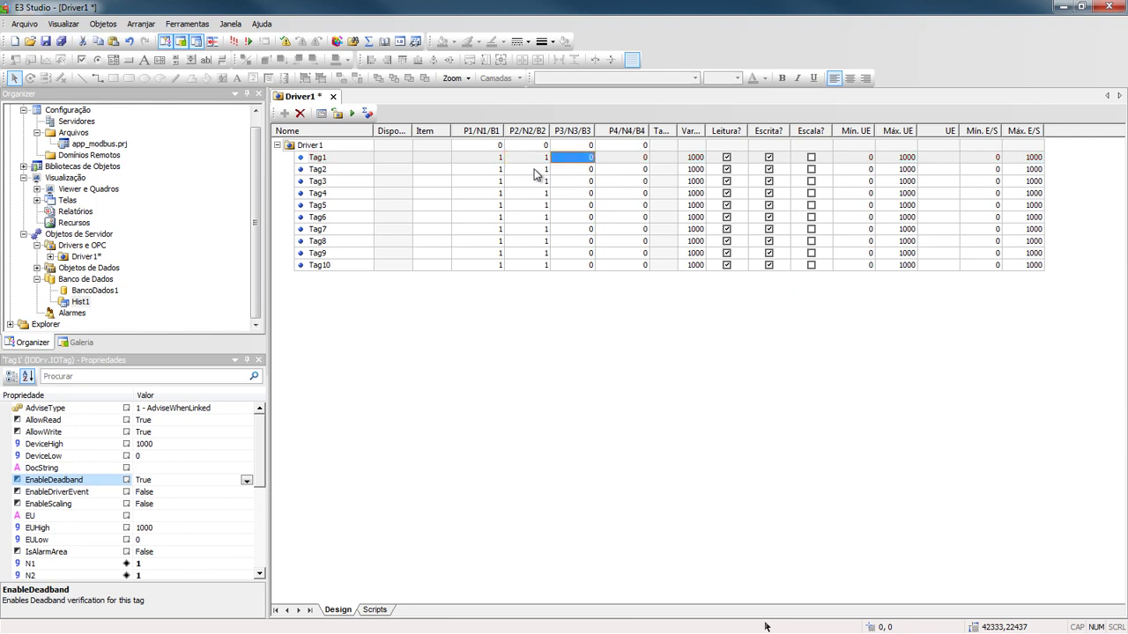
Set the N4 parameter of Tag1 to Tag5 to 1, 2, 3, 4 and 5 respectively.
key("Tab")
type("1 2 3")
key("Return")
type("45")
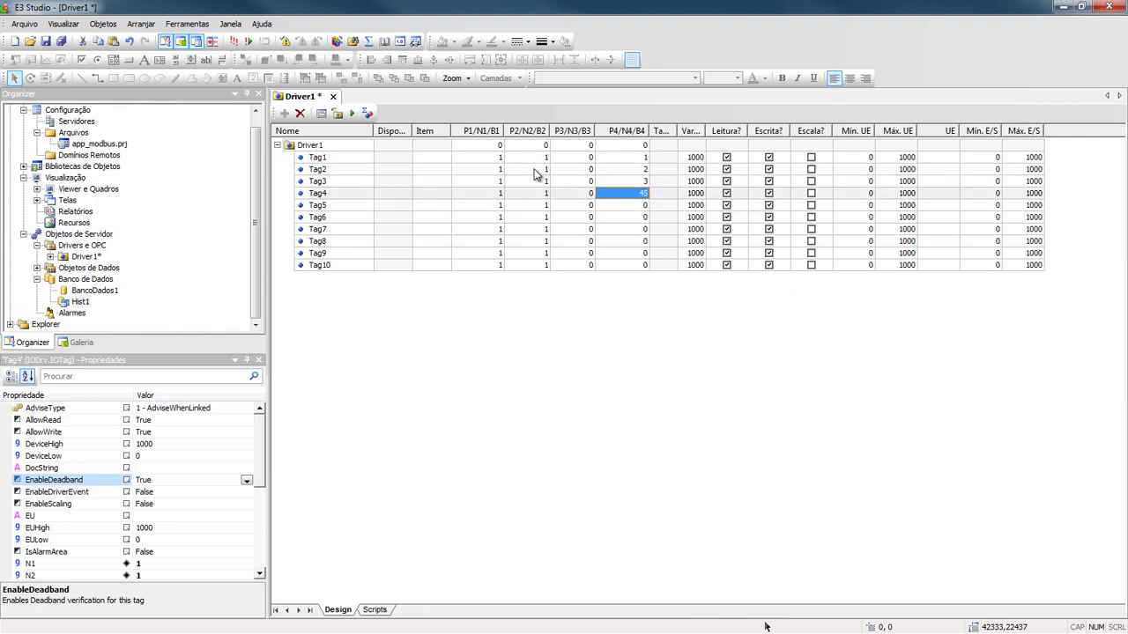
type("4")
key("Return")
type("4")
key("Return")
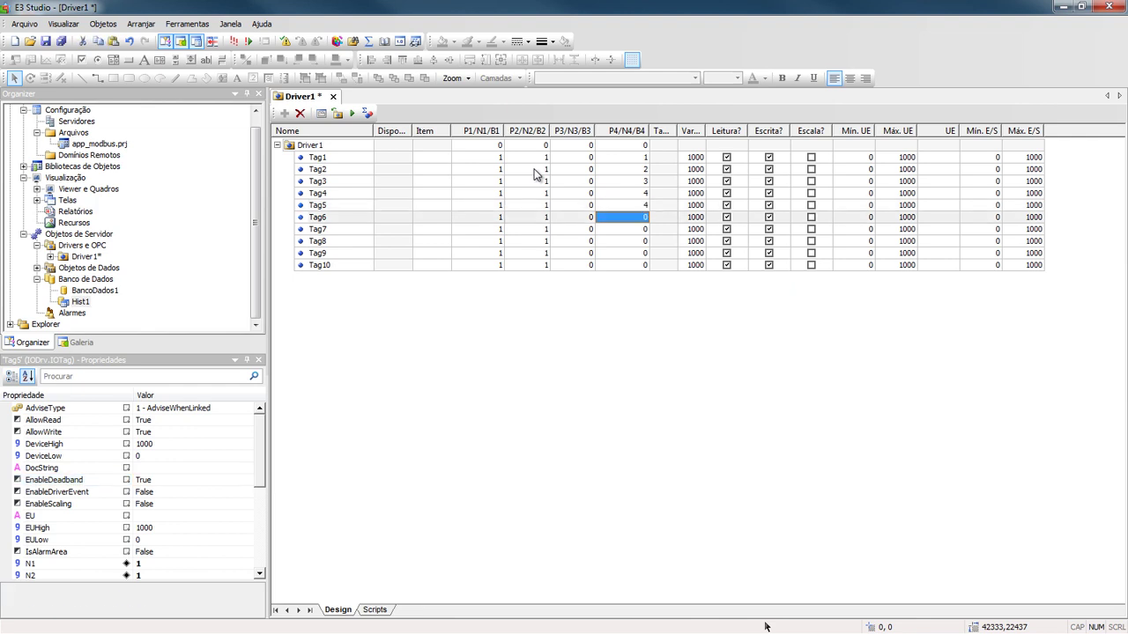
key("Up")
type("5")
key("Return")
Number the N4 parameter of Tag6 to Tag10 as 6, 7, 8, 9 and 10 respectively.
type("67")
key("Return")
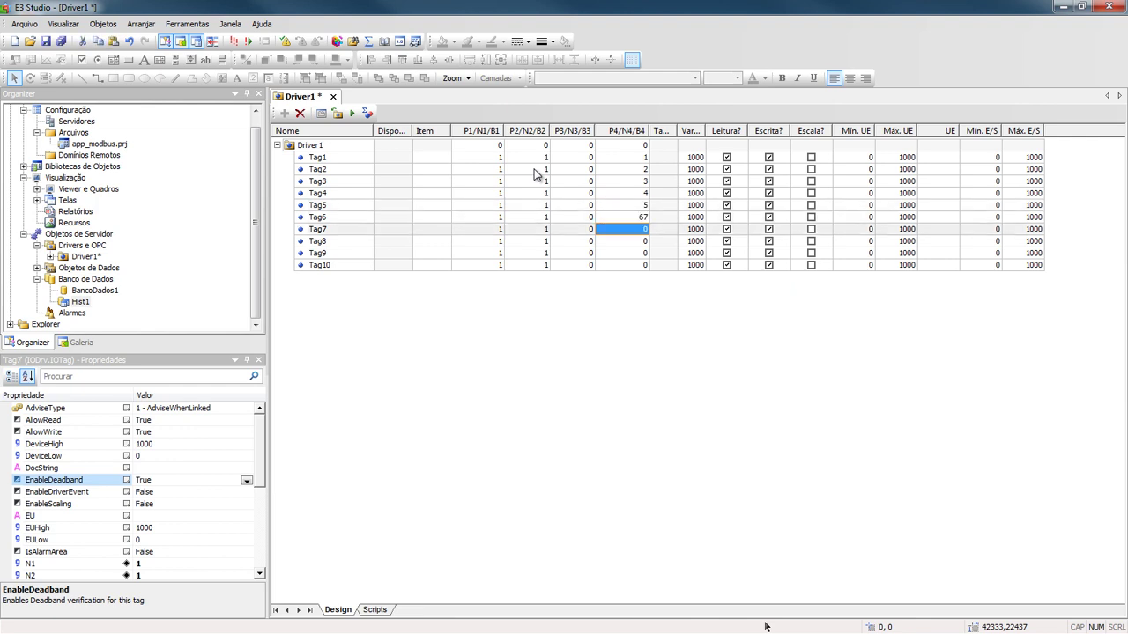
key("Up")
type("6")
key("Return")
type("7")
key("Return")
type("8")
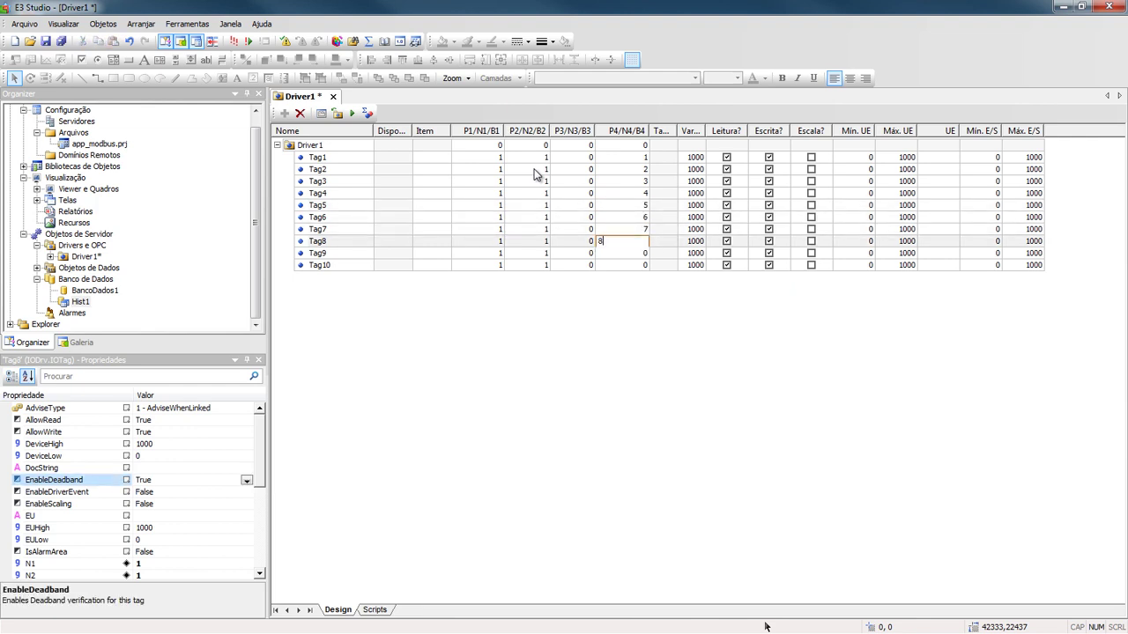
key("Return")
type("9")
key("Return")
type("10")
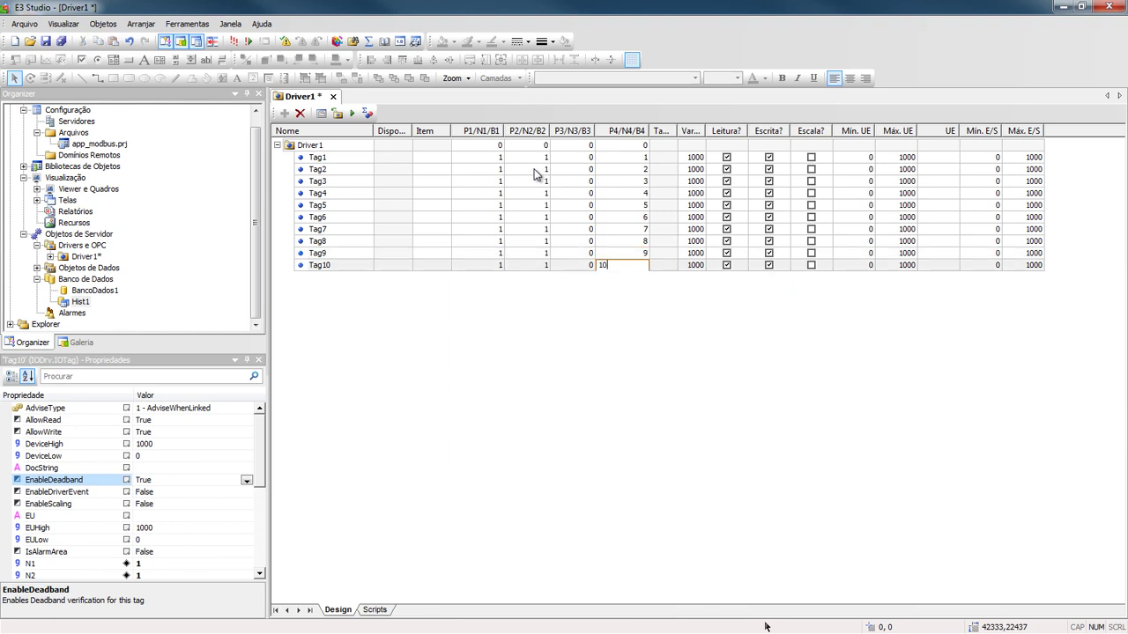
key("Return")
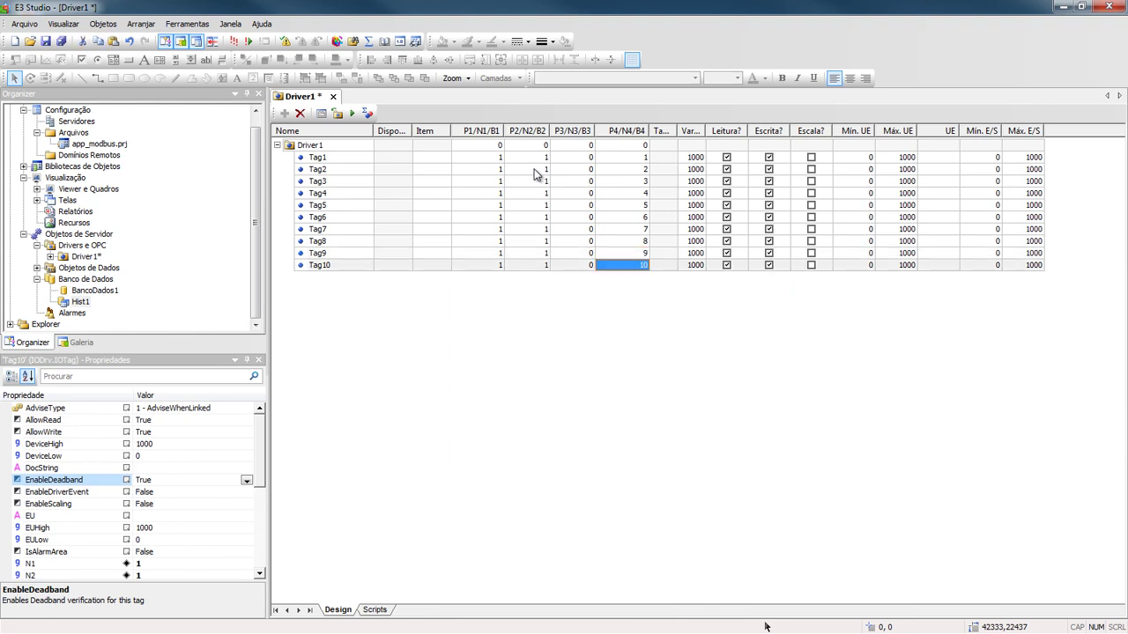
Run a communication test of Driver1 with the ten individual tags, stopping it once their values have been read.
left_click(330, 159)
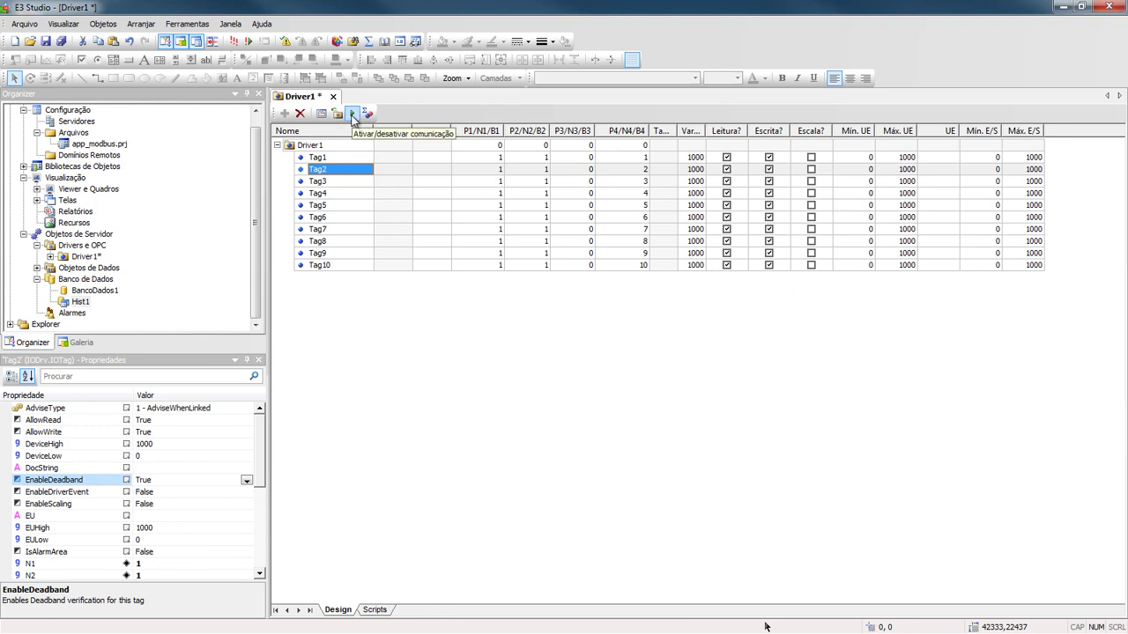
left_click(353, 114)
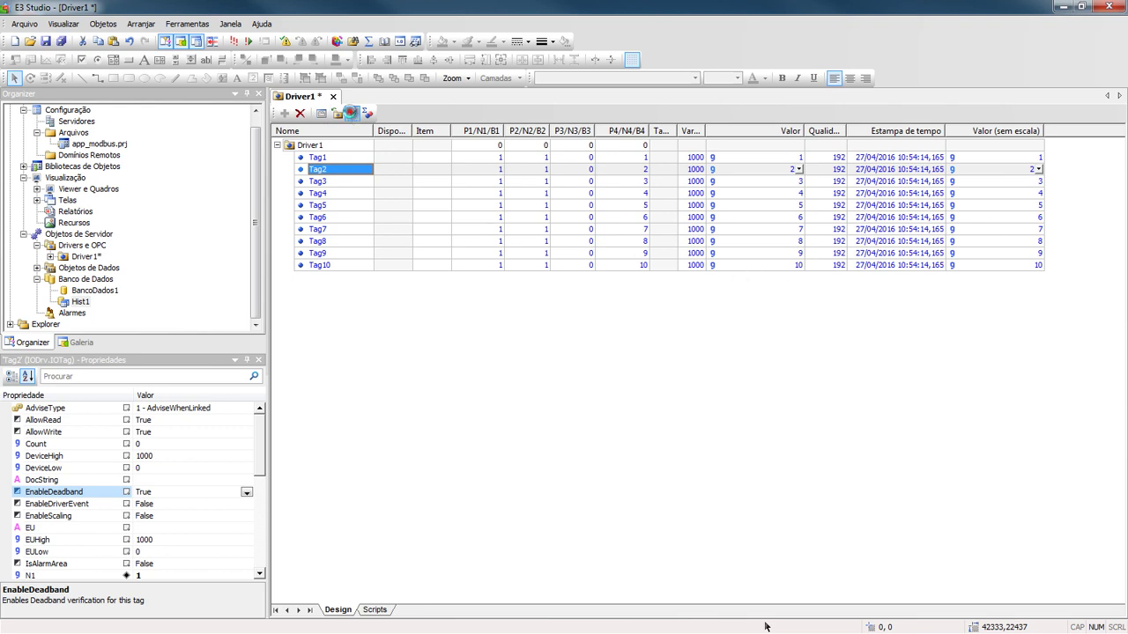
left_click(352, 114)
Open the new Modbus_2016_04_27.log from the eeLogs folder at its tag validation and TX/RX entries.
key("alt+Tab")
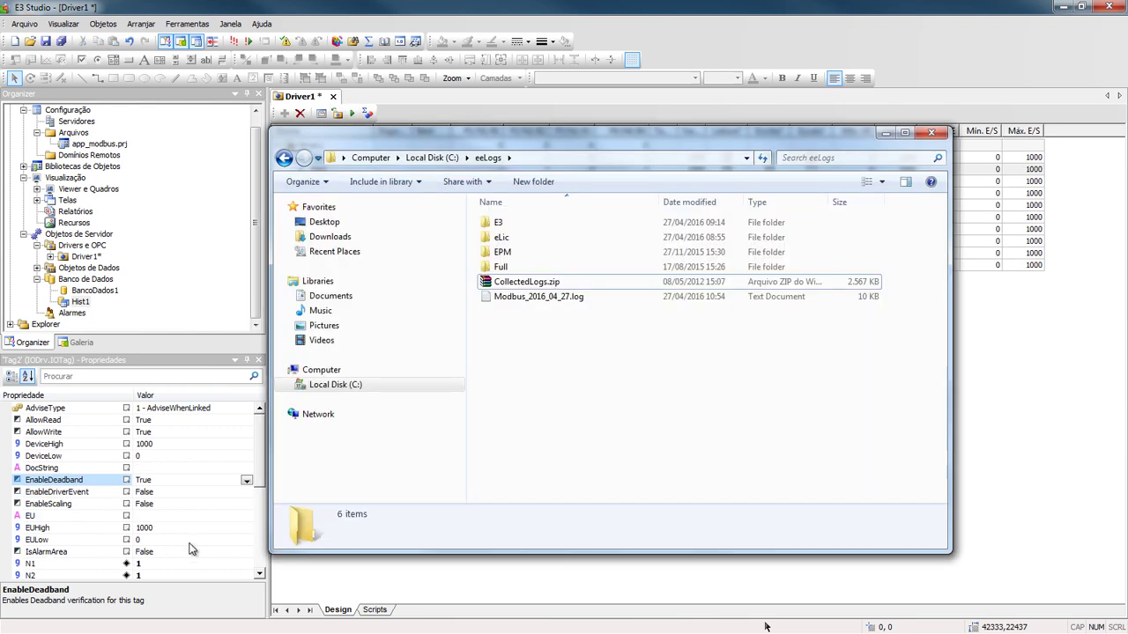
double_click(526, 297)
double_click(535, 304)
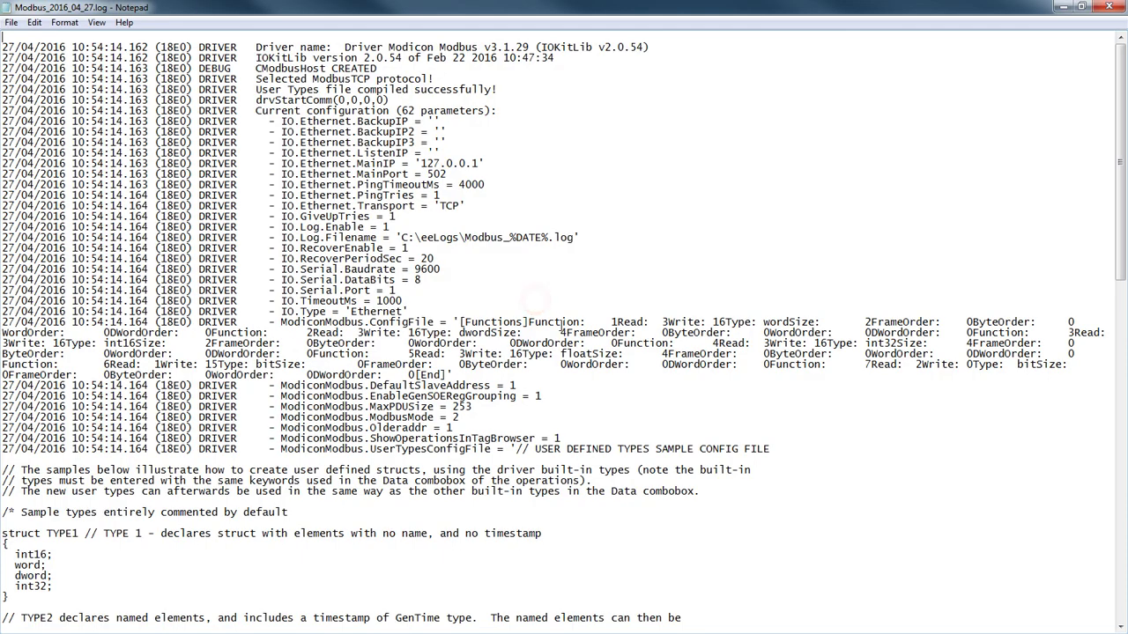
scroll(554, 340, "down", 18)
scroll(553, 339, "down", 8)
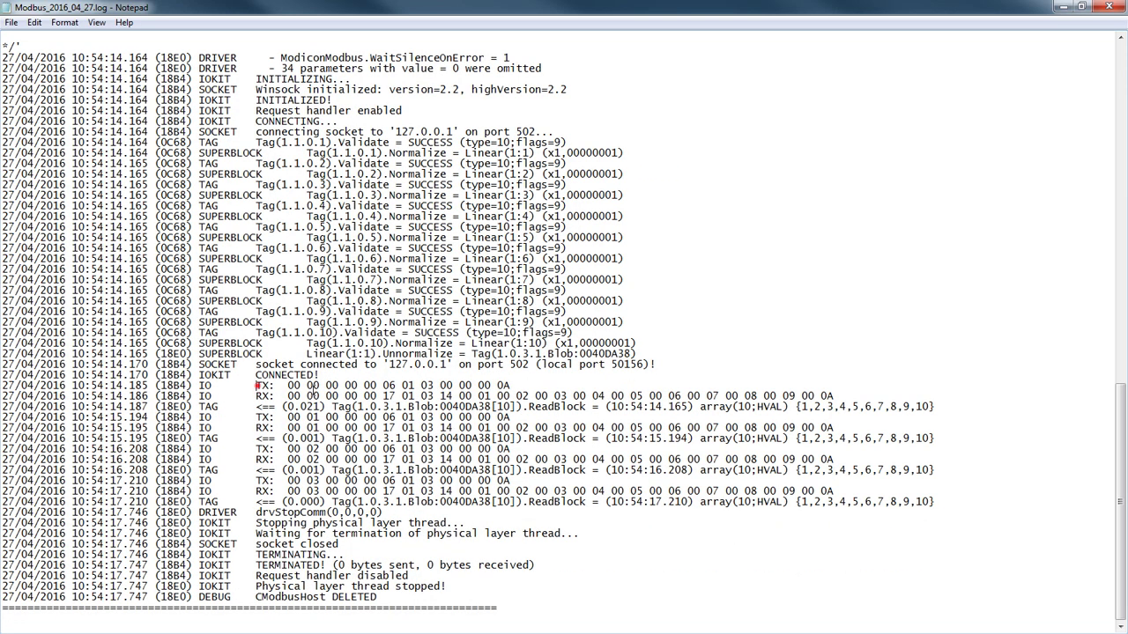
Examine the first TX/RX exchange, its request length byte 0A and returned array, plus the SUPERBLOCK entry for the first tag.
left_click_drag(255, 385, 934, 406)
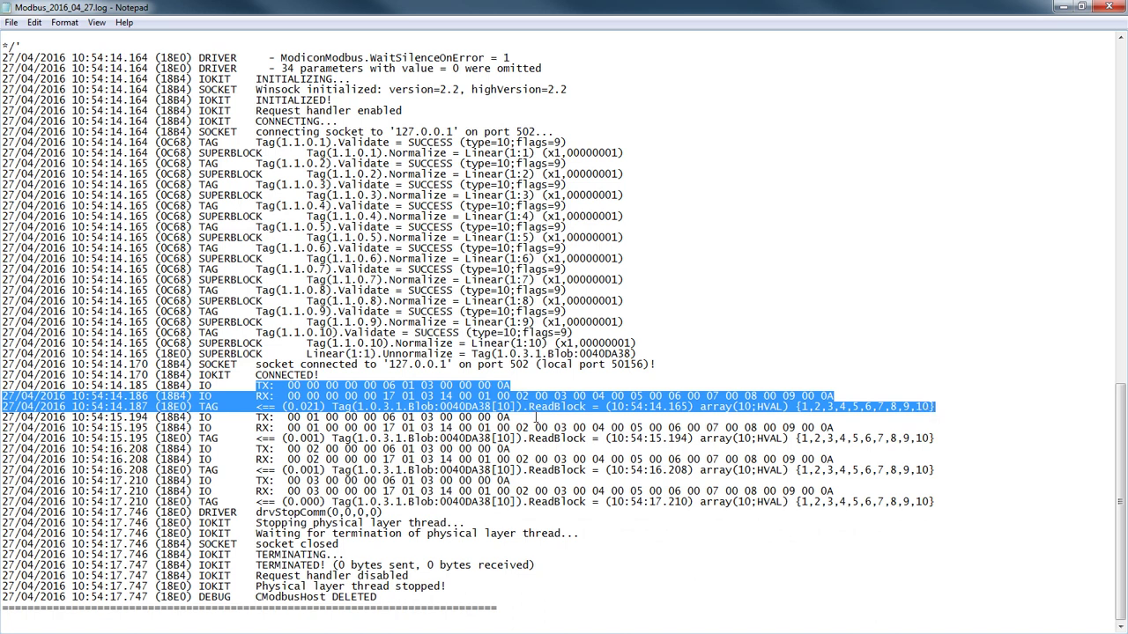
left_click(407, 394)
double_click(502, 385)
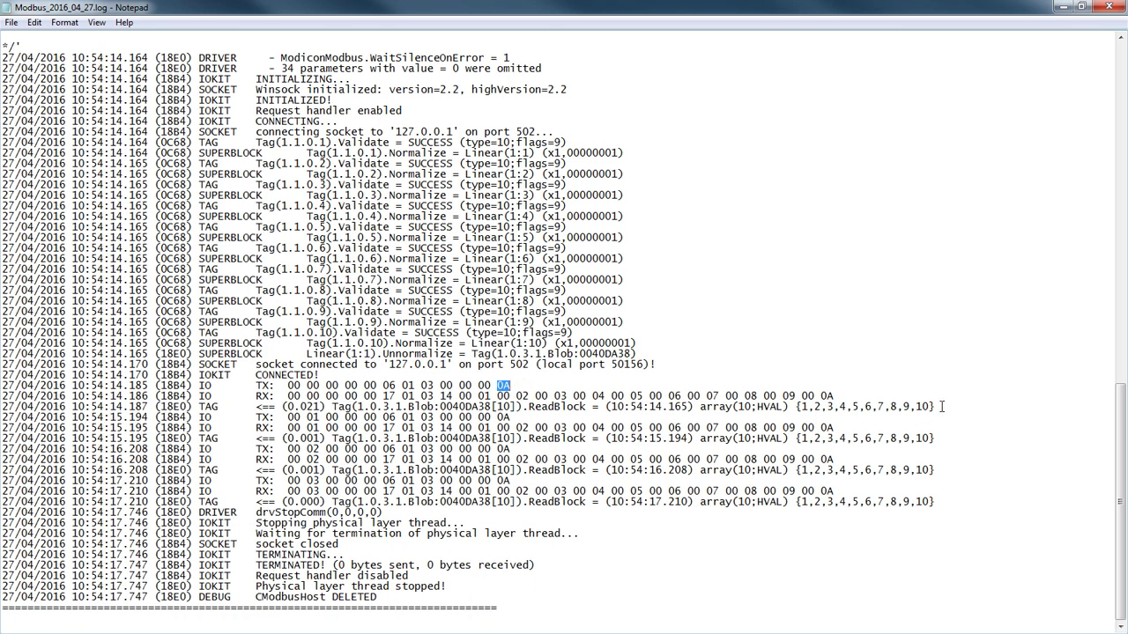
left_click_drag(936, 407, 2, 385)
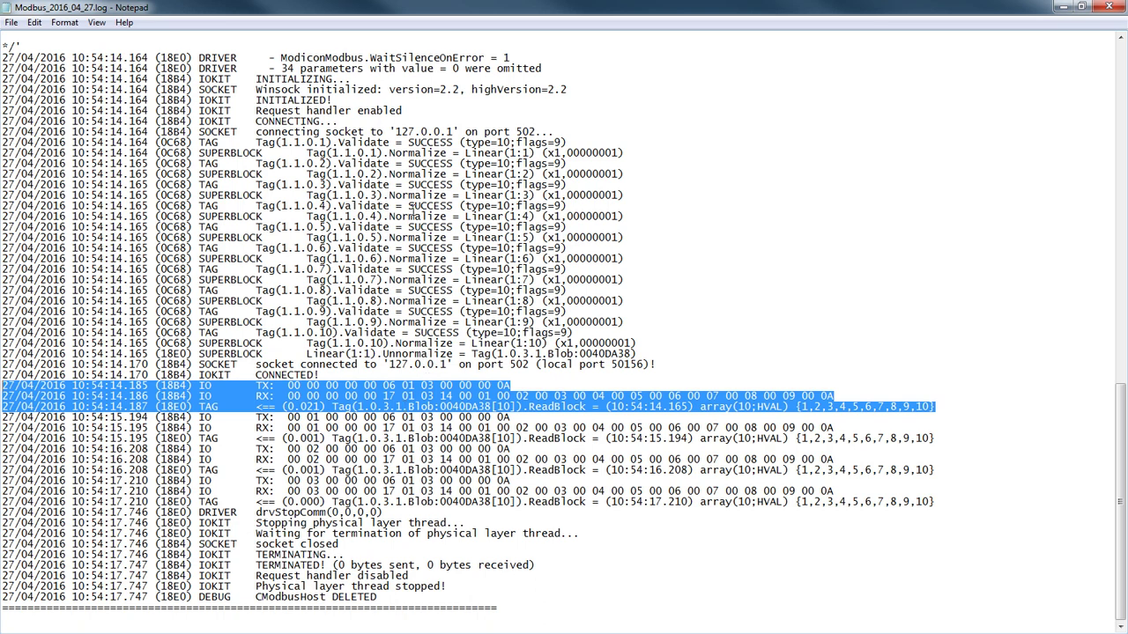
left_click_drag(264, 153, 199, 154)
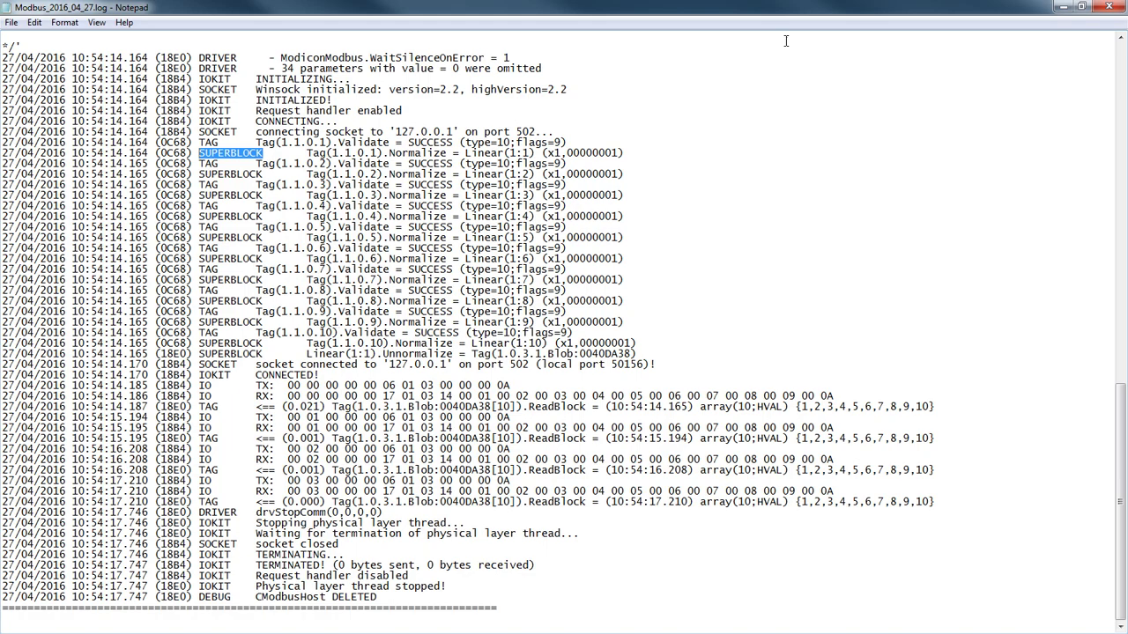
Return to E3 Studio and examine the EnableReadGrouping property of Driver1.
left_click(1063, 7)
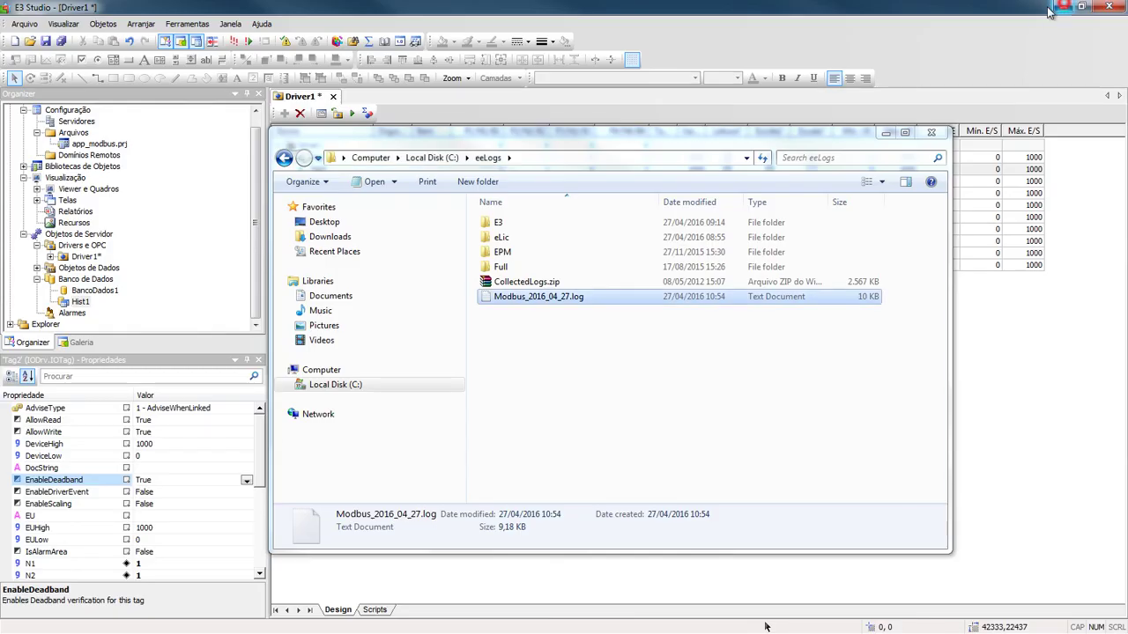
left_click(567, 10)
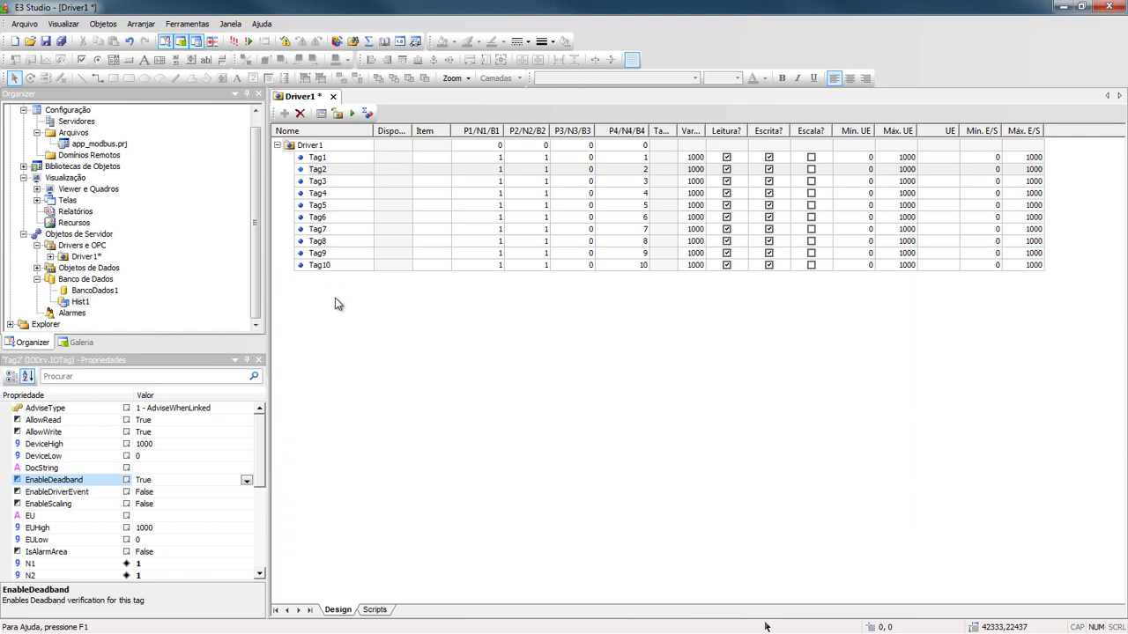
left_click(324, 145)
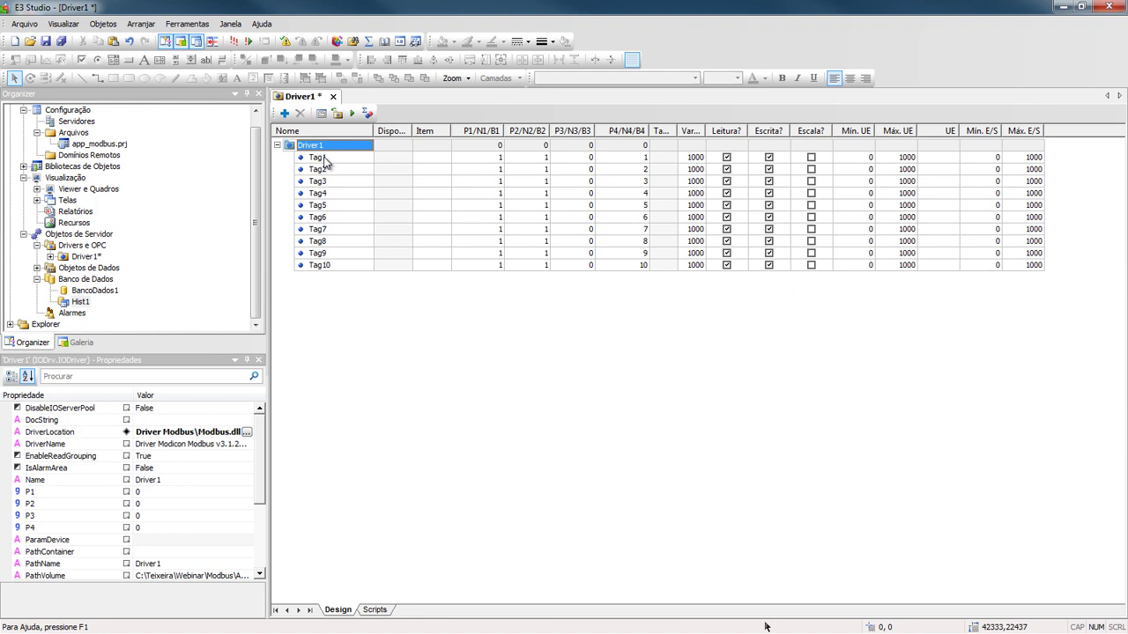
left_click(66, 457)
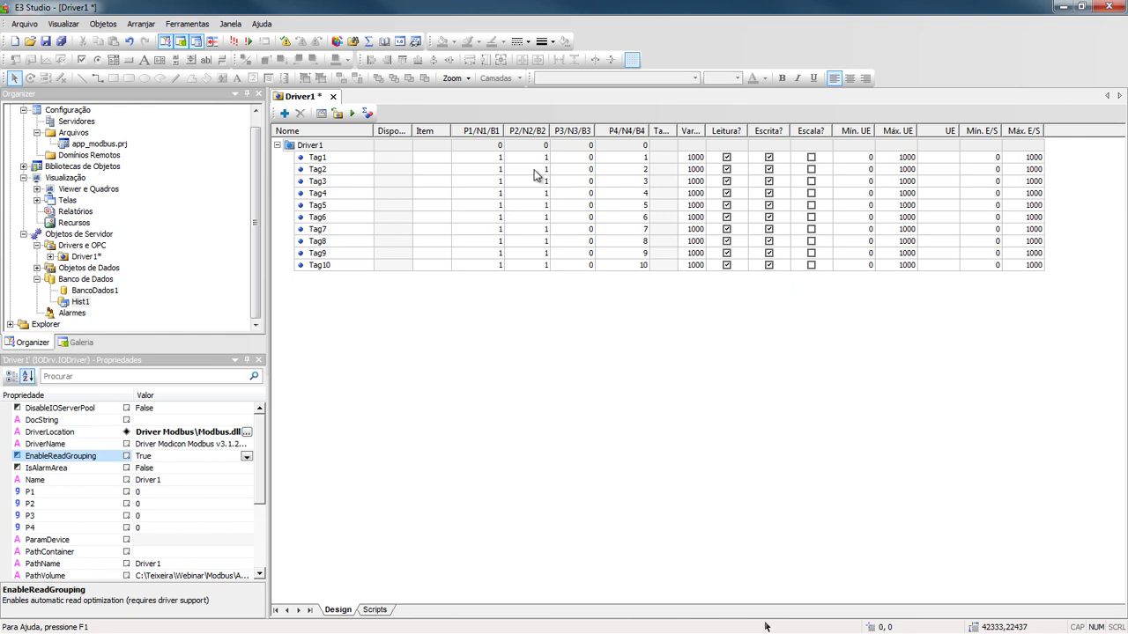
left_click(328, 147)
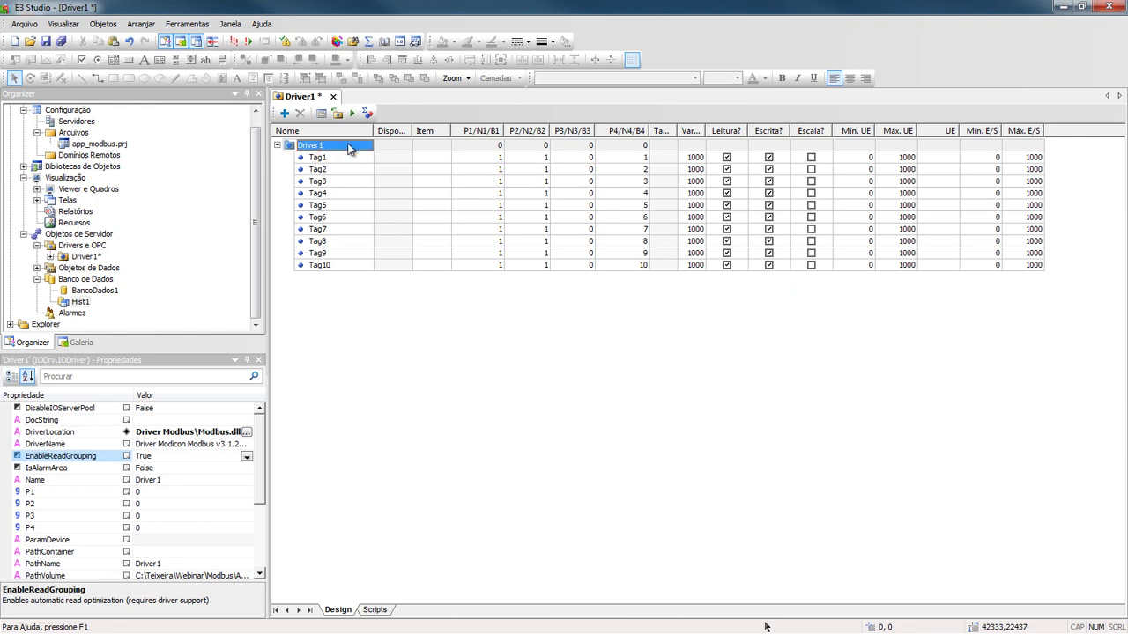
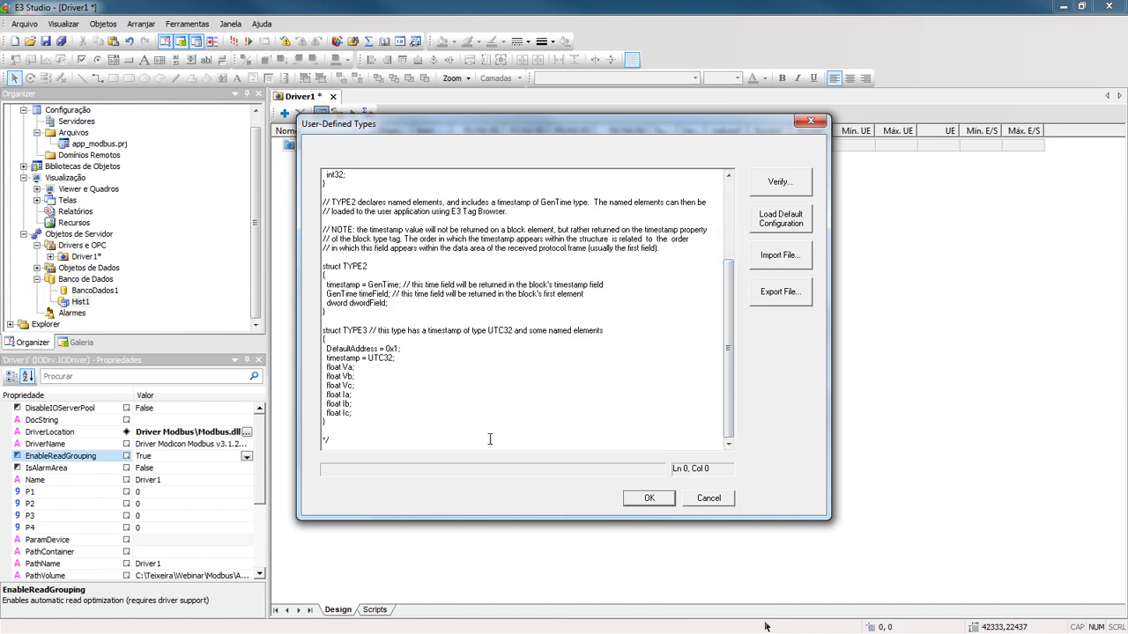
Uncomment struct TYPE3 in the user-defined types by moving the closing */ marker from the end to just after struct TYPE2.
left_click_drag(728, 359, 727, 280)
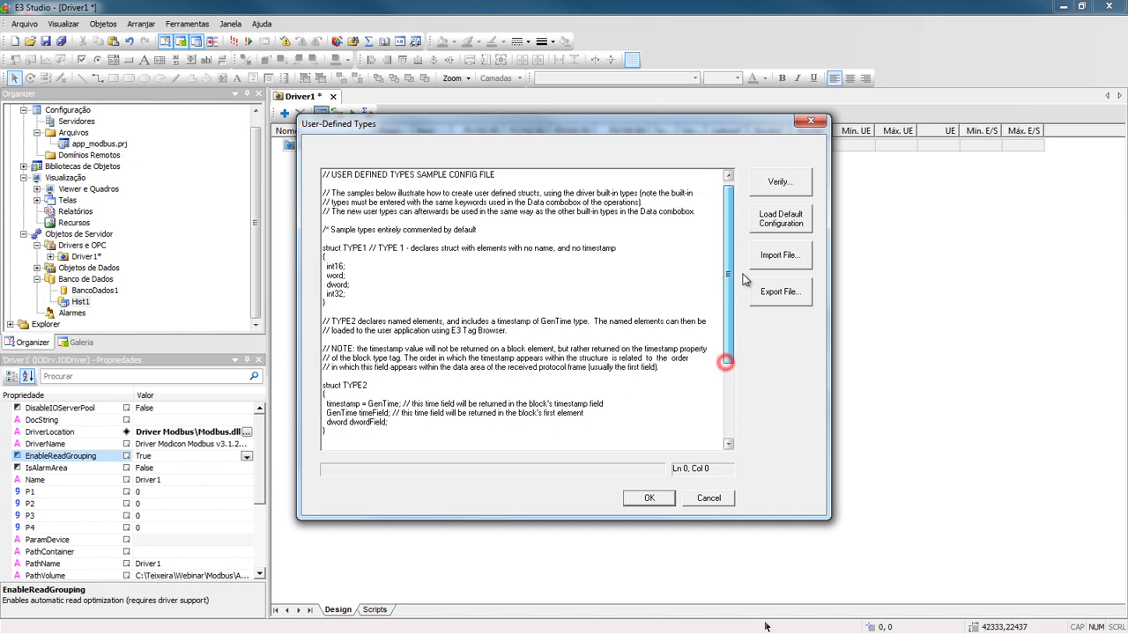
double_click(327, 229)
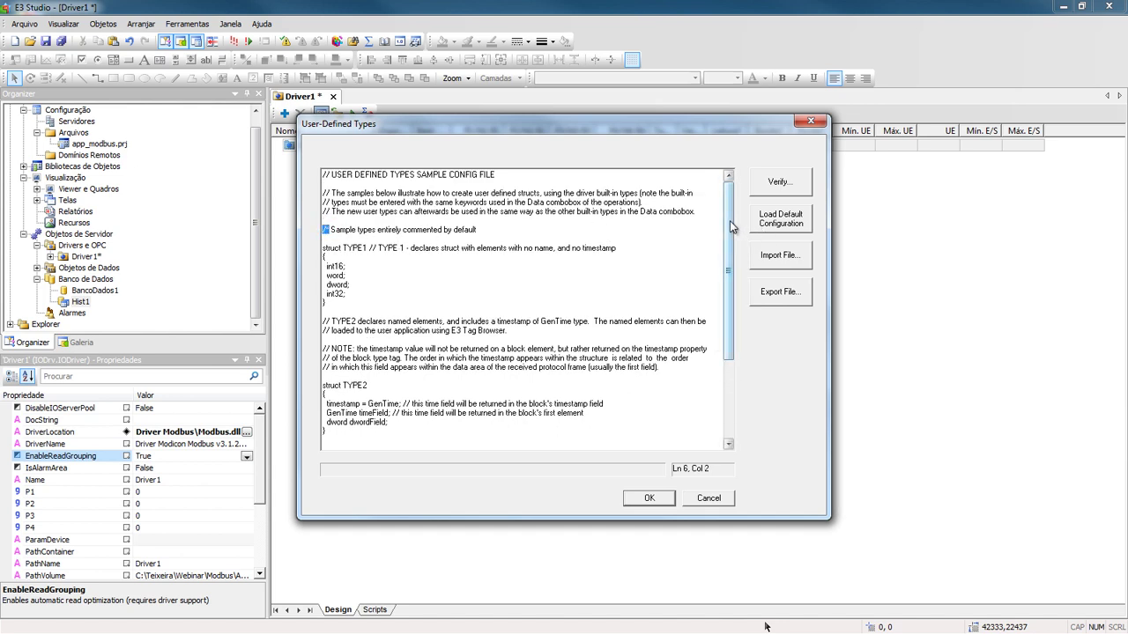
left_click_drag(730, 220, 729, 297)
double_click(326, 439)
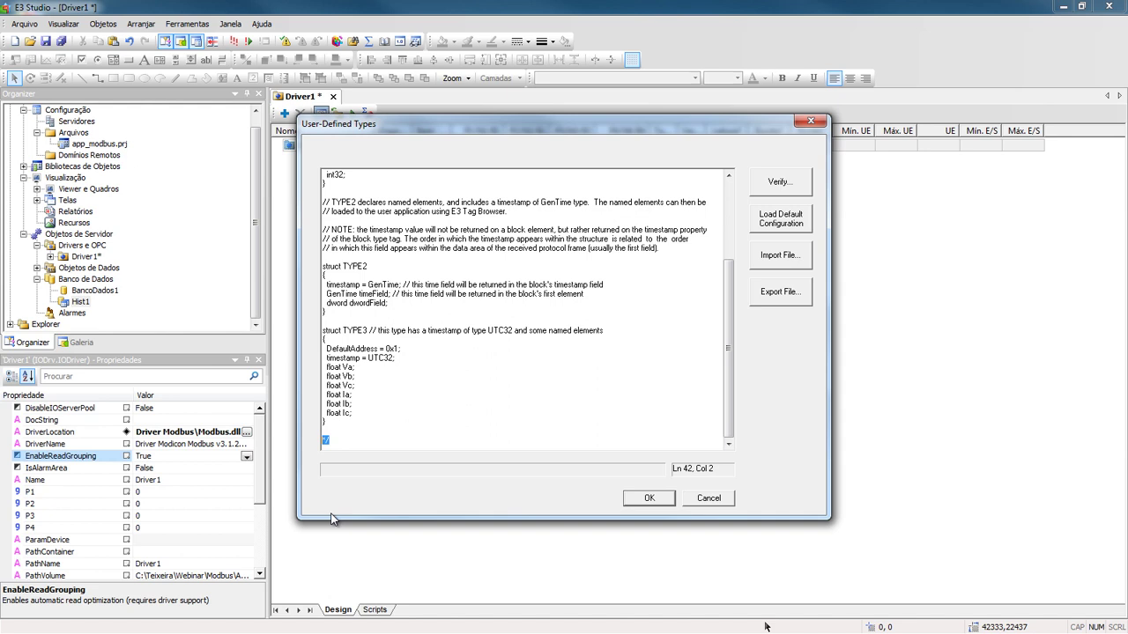
key("Delete")
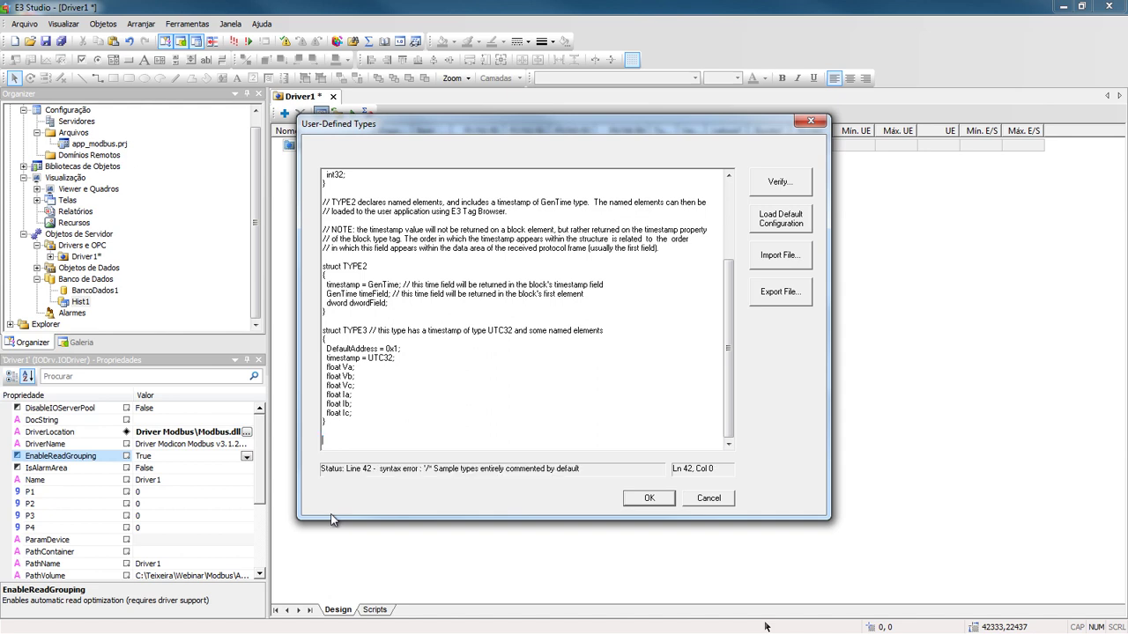
left_click(326, 322)
type("*/")
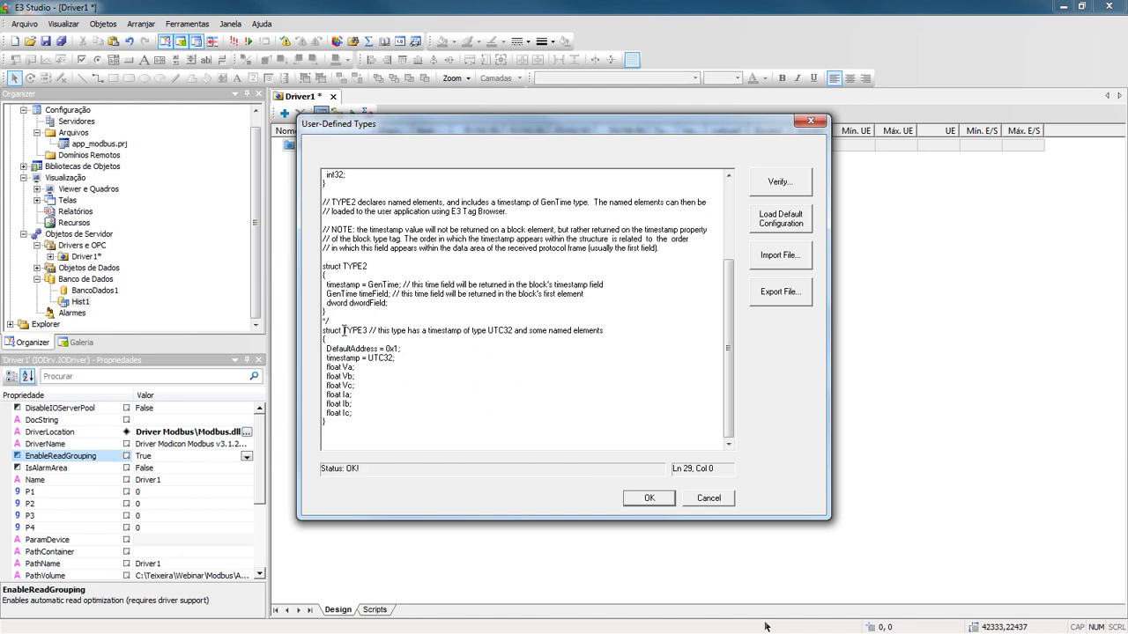
key("Return")
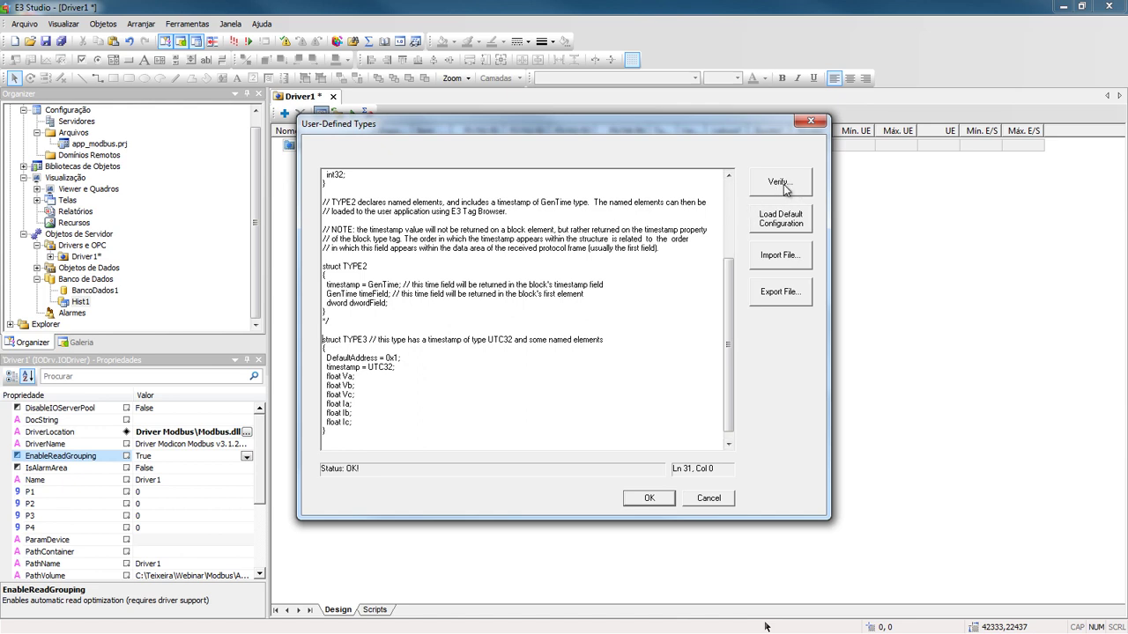
Verify the edited user-defined types configuration and accept it.
left_click(783, 187)
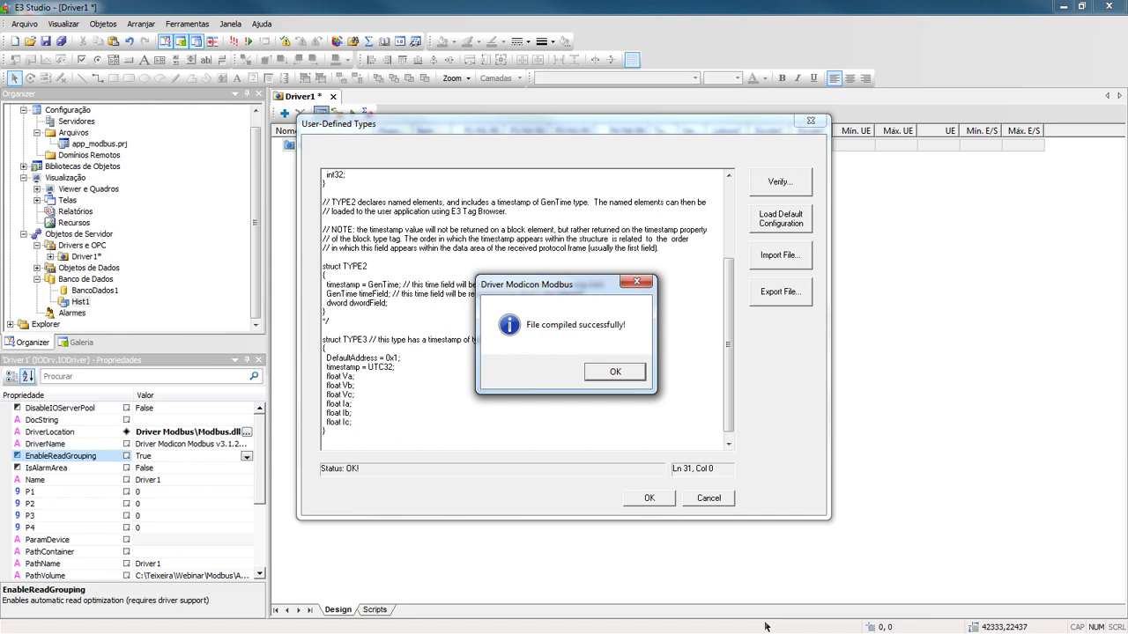
left_click(765, 626)
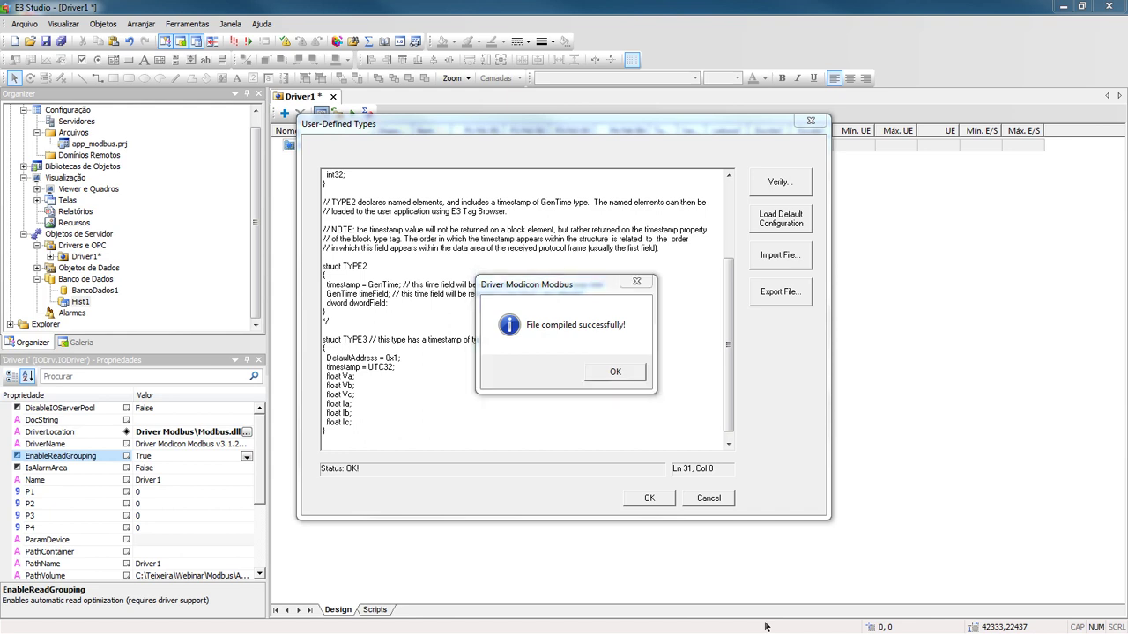
left_click(616, 376)
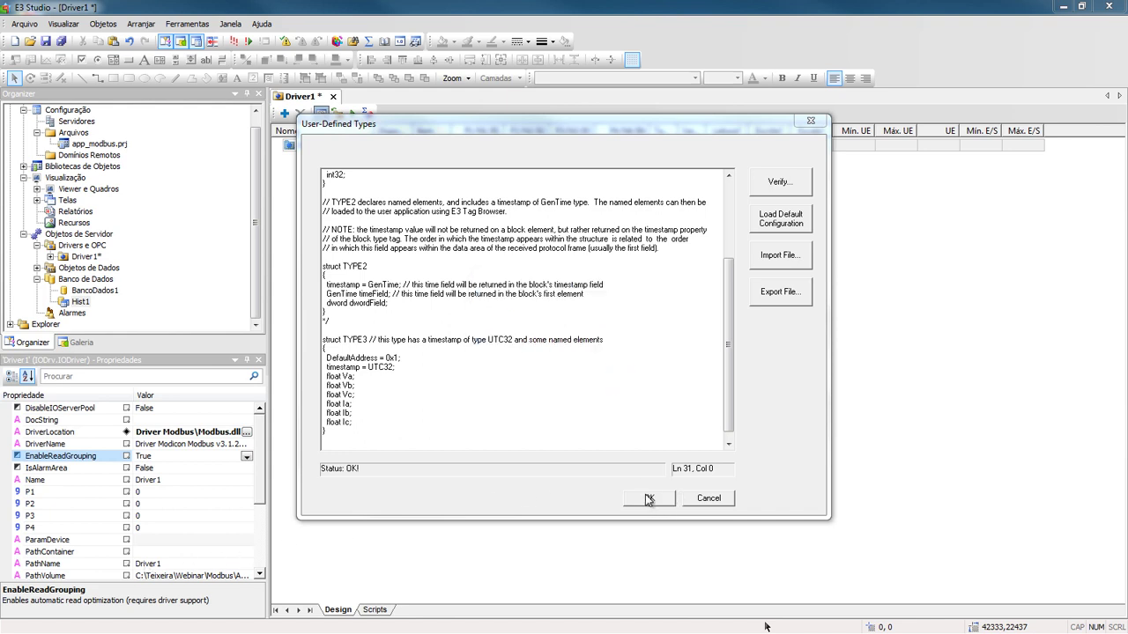
left_click(648, 500)
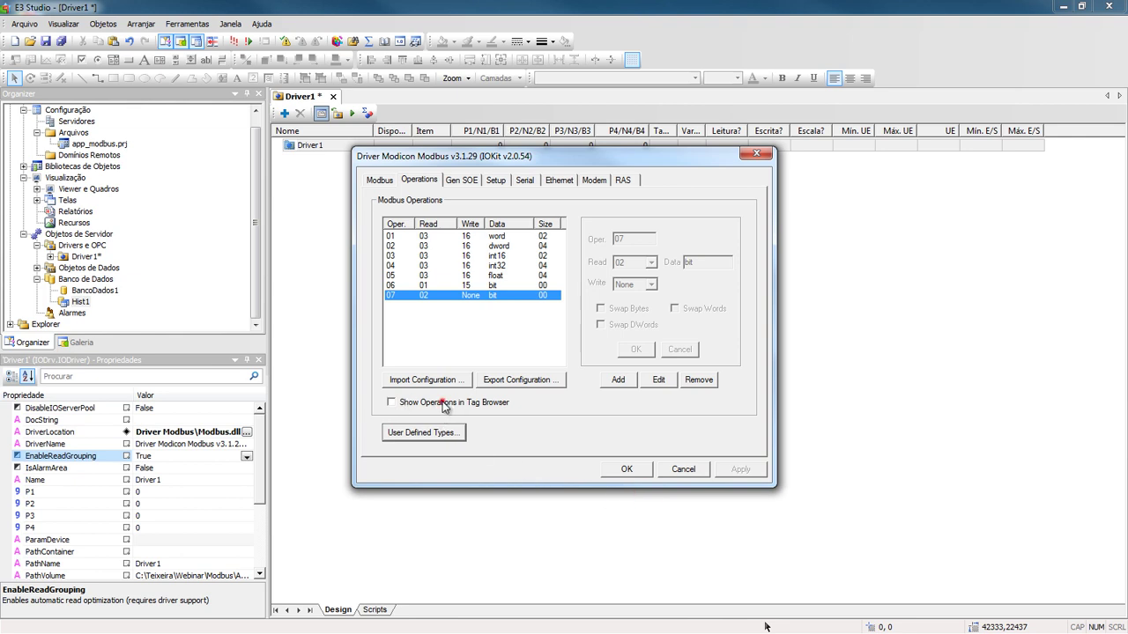
Enable Show Operations in Tag Browser, apply the driver settings, and check the tags the driver offers in the Tag Browser.
left_click(443, 403)
left_click(622, 469)
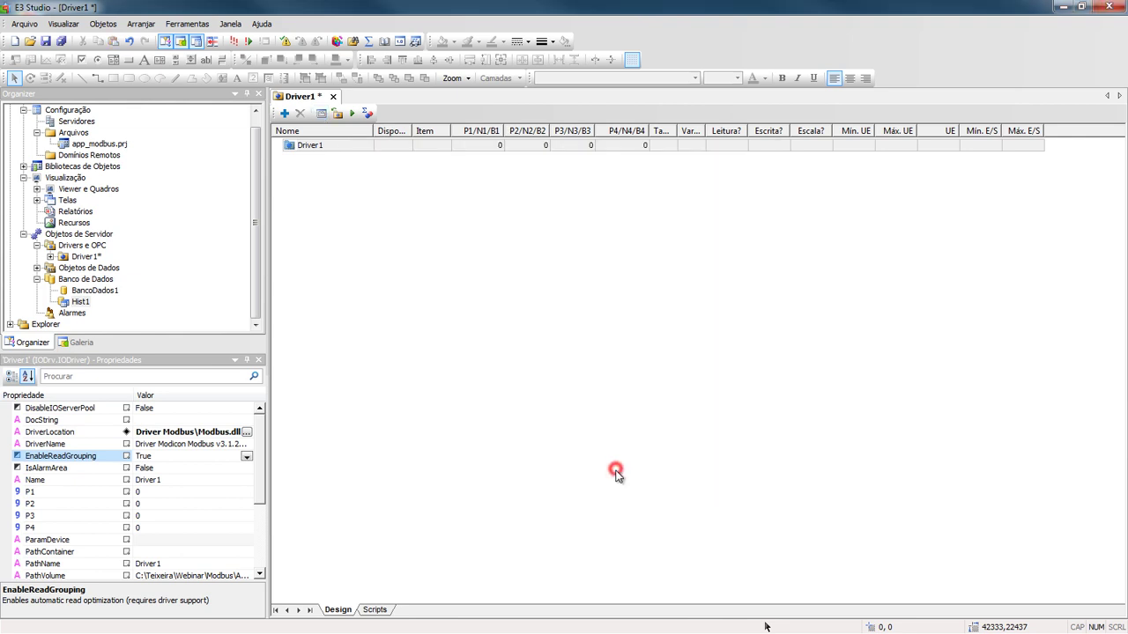
left_click(337, 114)
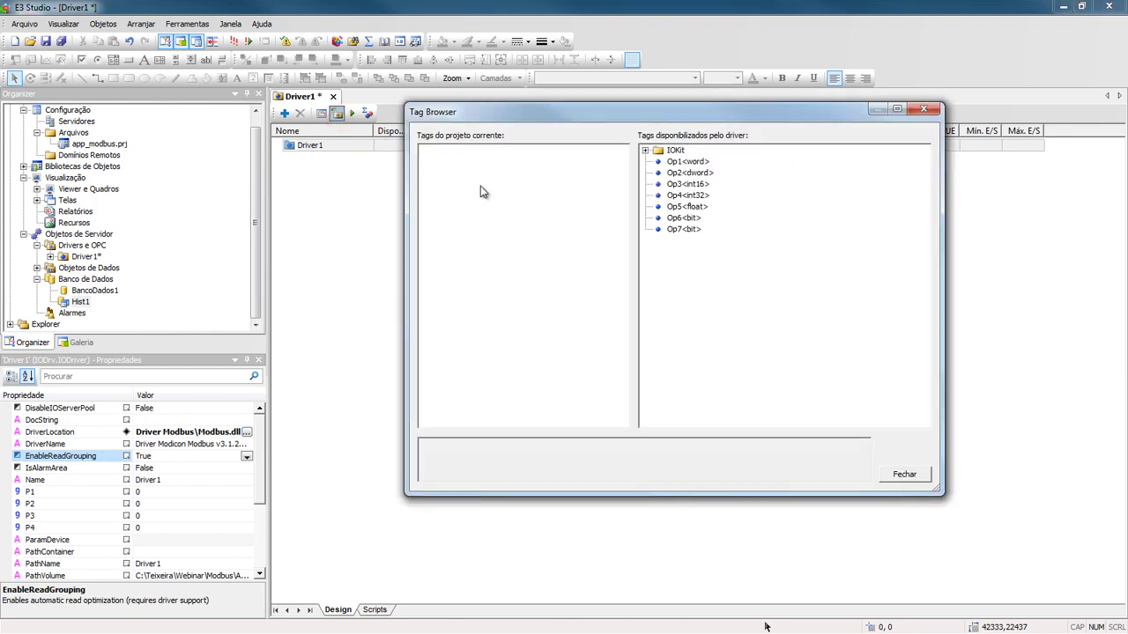
left_click(913, 475)
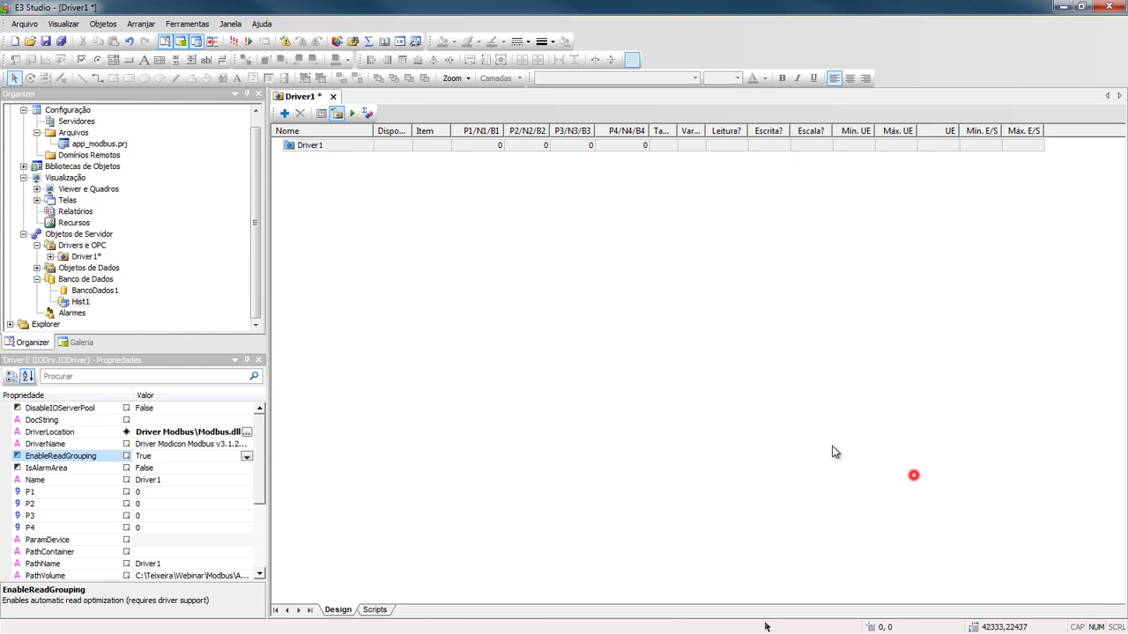
Reopen the driver's user-defined types and review the comment end marker above struct TYPE3.
left_click(323, 114)
left_click(428, 180)
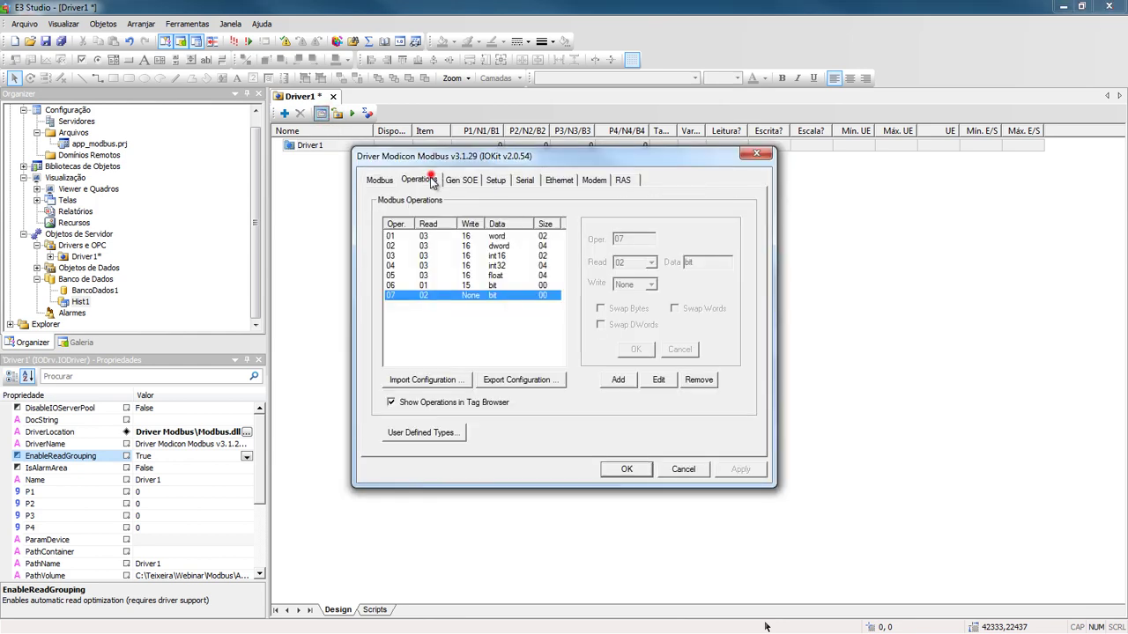
left_click(424, 433)
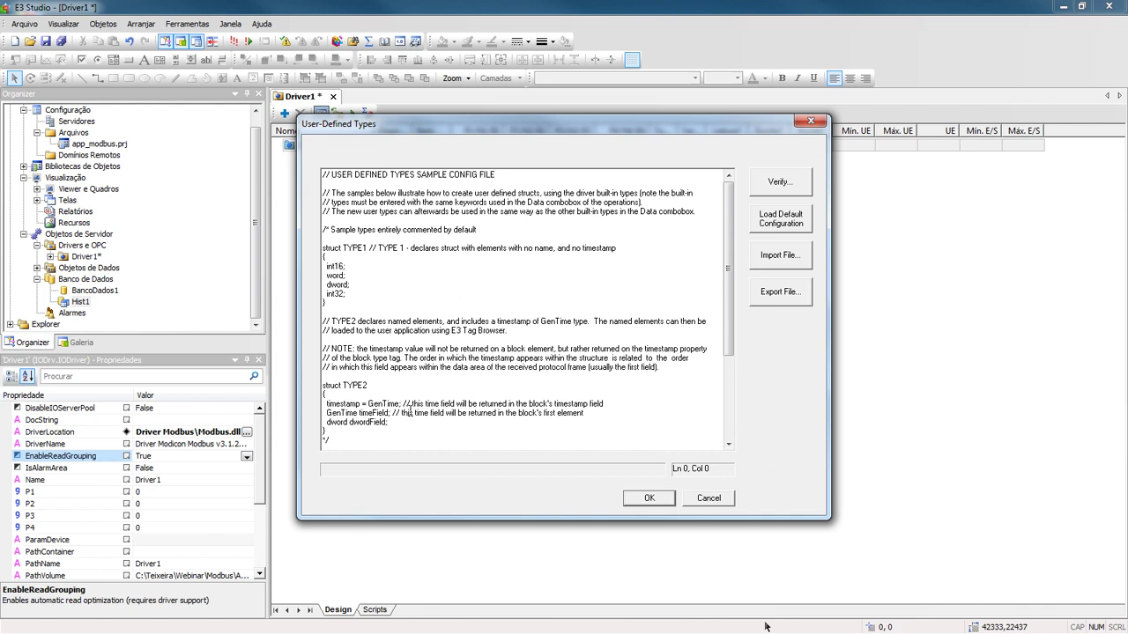
left_click(407, 419)
scroll(406, 418, "down", 5)
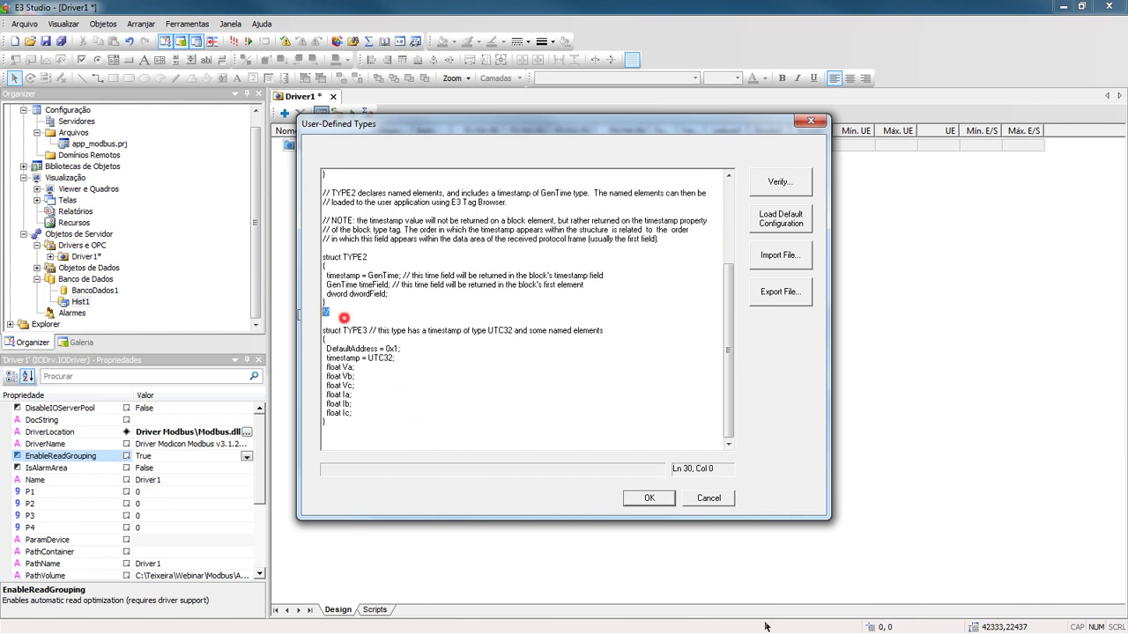
left_click(626, 499)
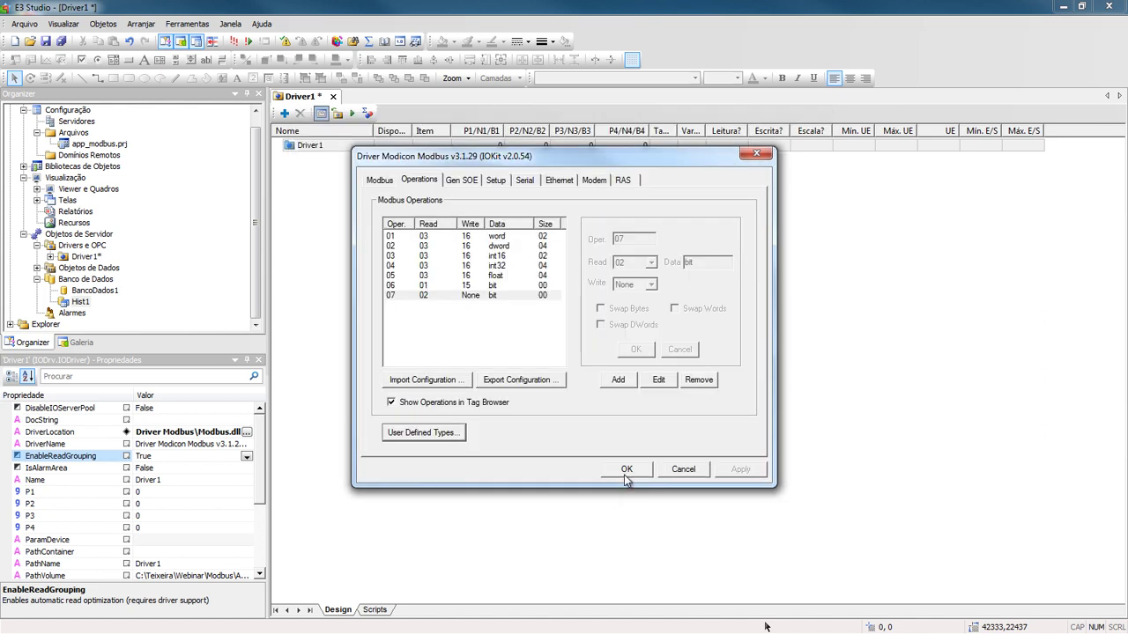
Disable Show Operations in Tag Browser and check the tags the driver offers in the Tag Browser.
left_click(441, 403)
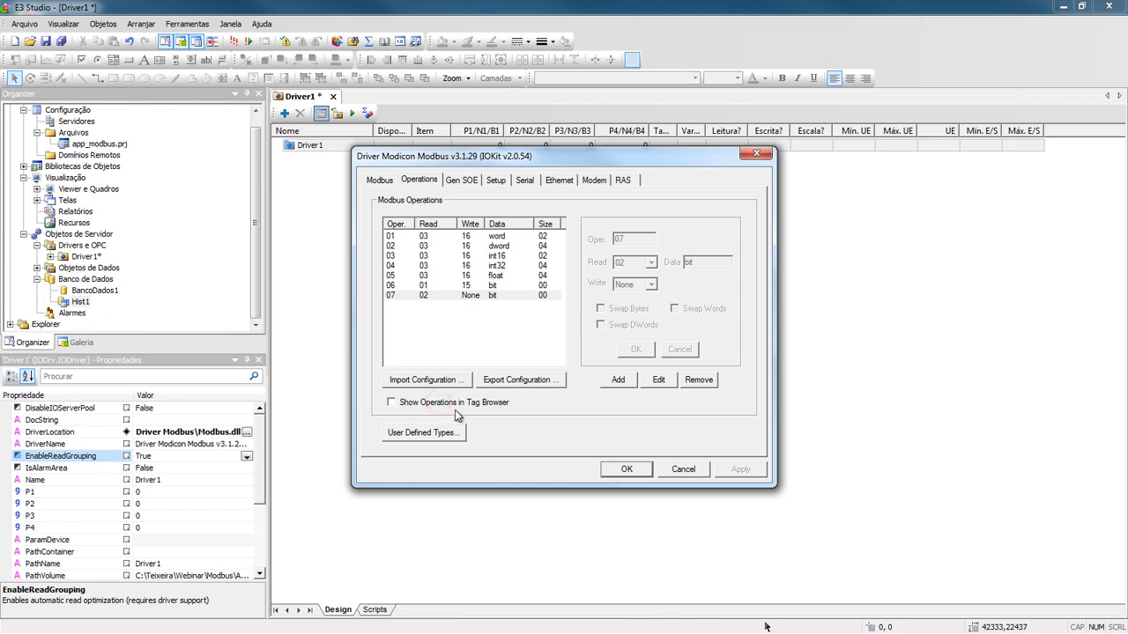
left_click(627, 469)
left_click(338, 115)
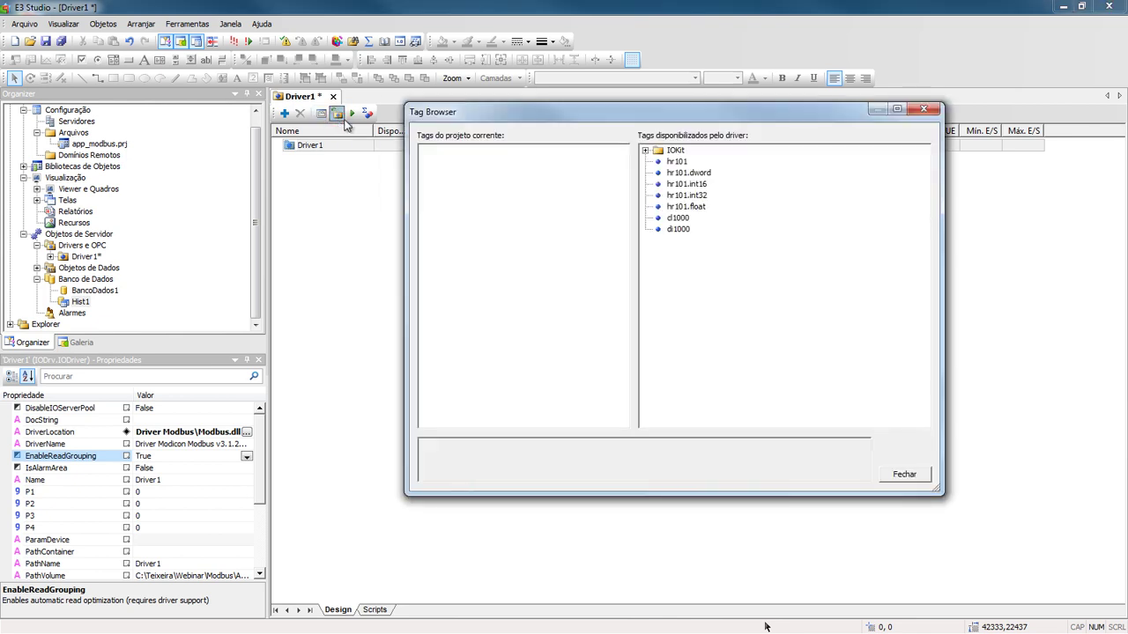
left_click(904, 474)
Turn Show Operations in Tag Browser back on and recheck the driver's tags in the Tag Browser.
left_click(321, 114)
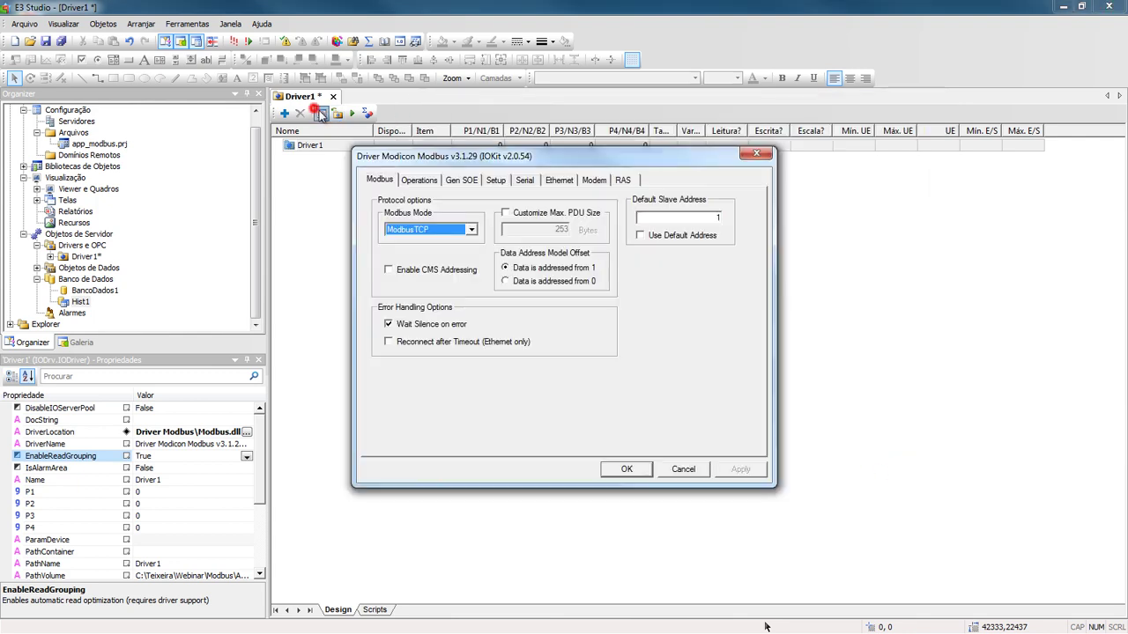
left_click(418, 180)
left_click(409, 403)
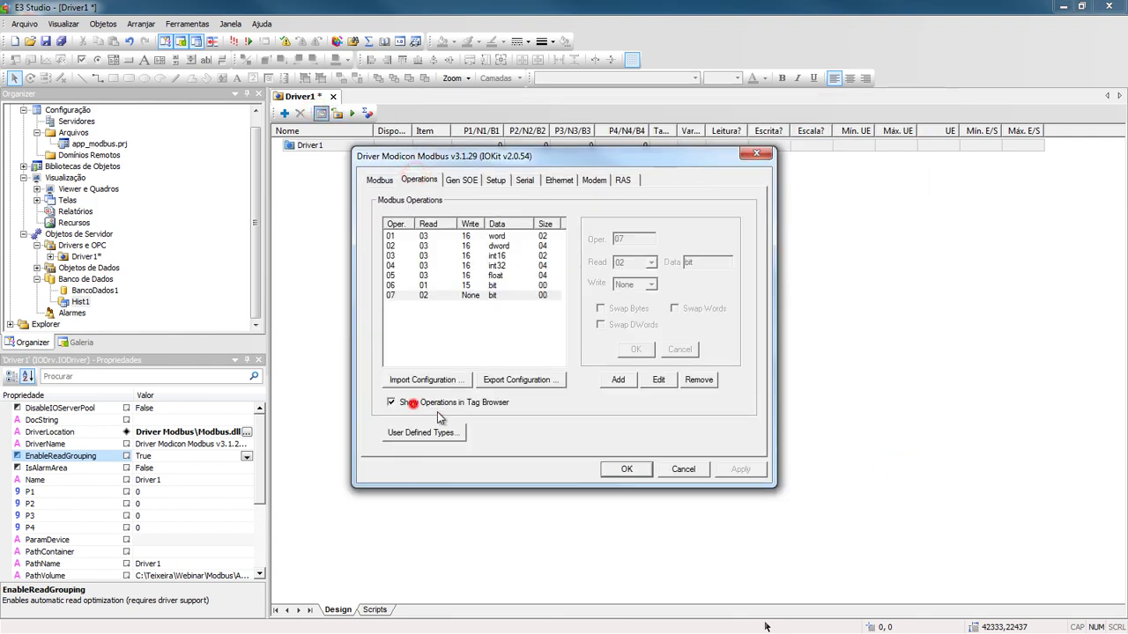
left_click(626, 468)
left_click(337, 114)
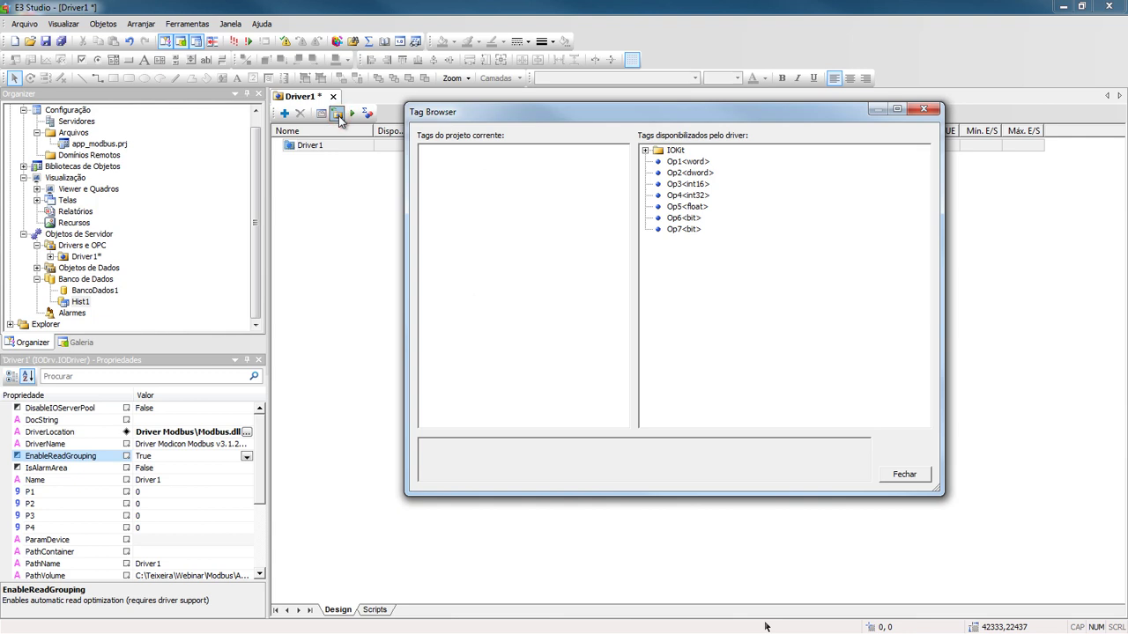
left_click(911, 477)
Add a blank line after float Ic in struct TYPE3, accept the driver settings, and check the Tag Browser again.
left_click(313, 147)
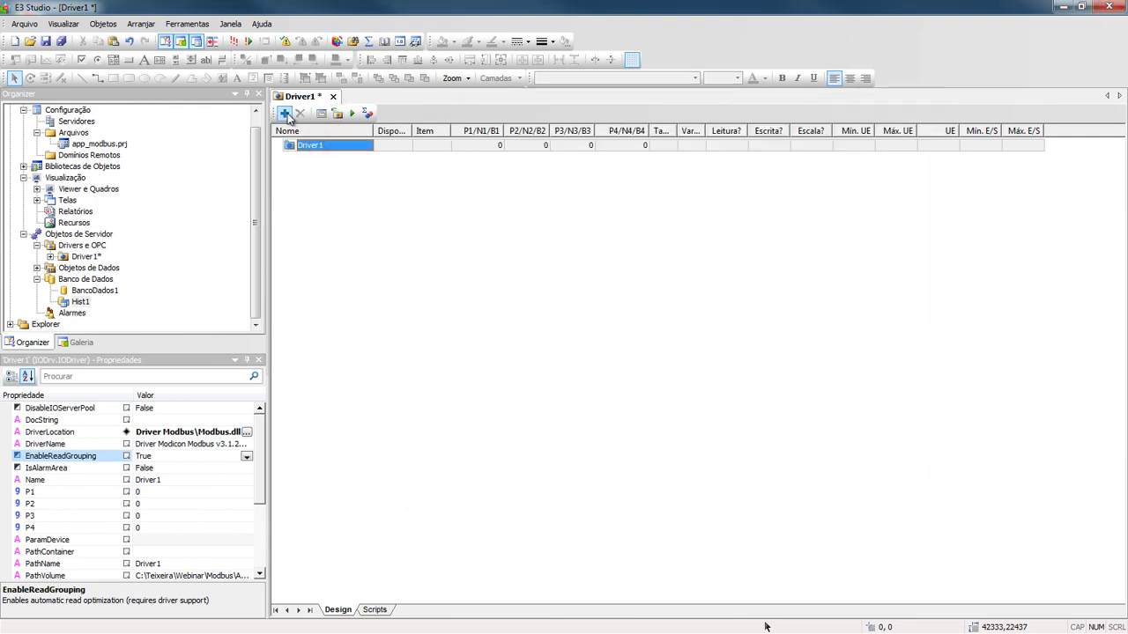
left_click(321, 114)
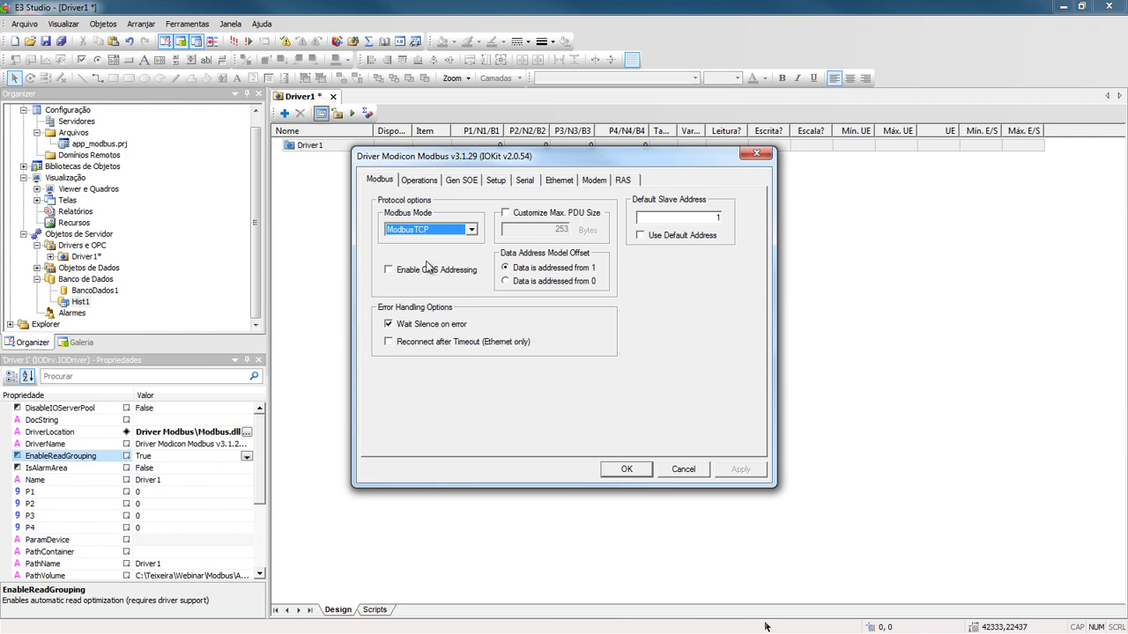
left_click(419, 180)
left_click(421, 433)
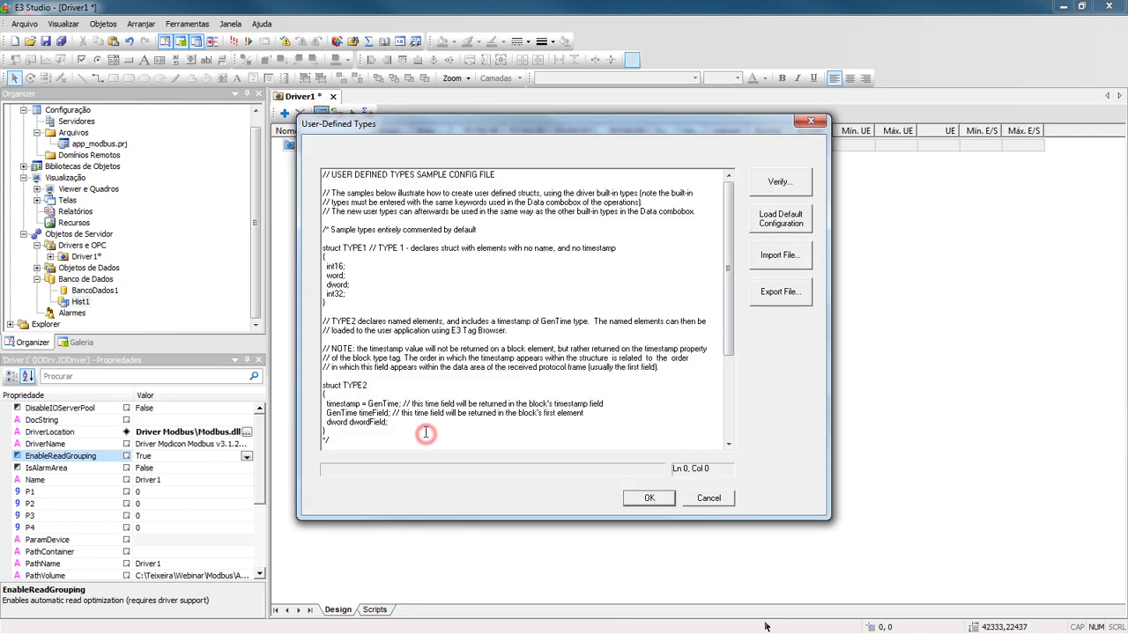
scroll(423, 413, "down", 4)
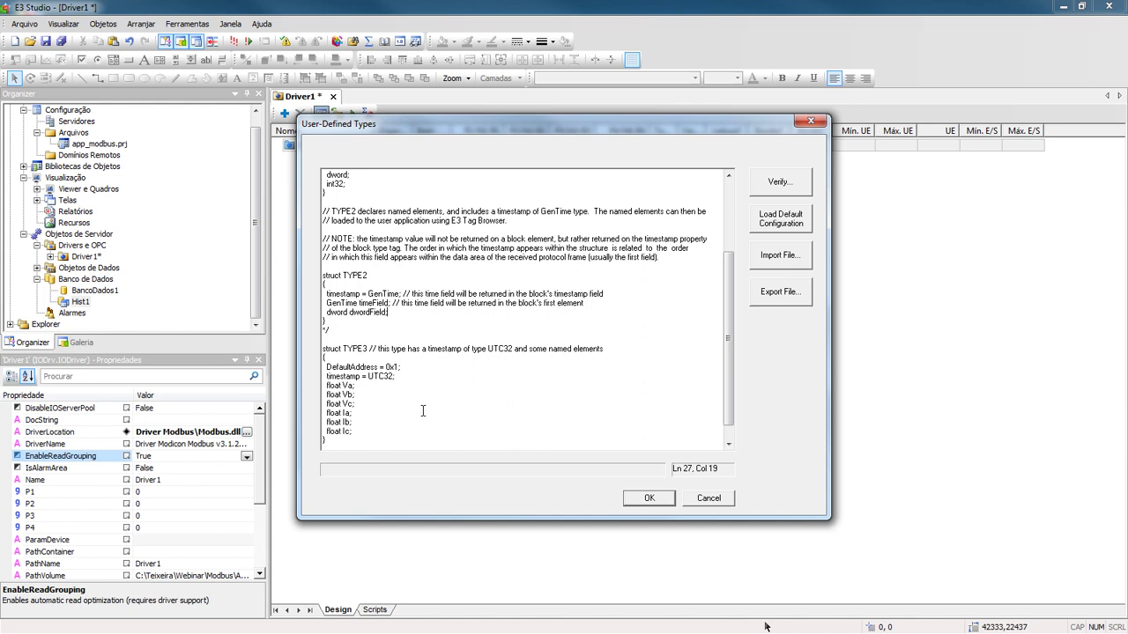
left_click(356, 433)
scroll(538, 438, "down", 1)
left_click(647, 498)
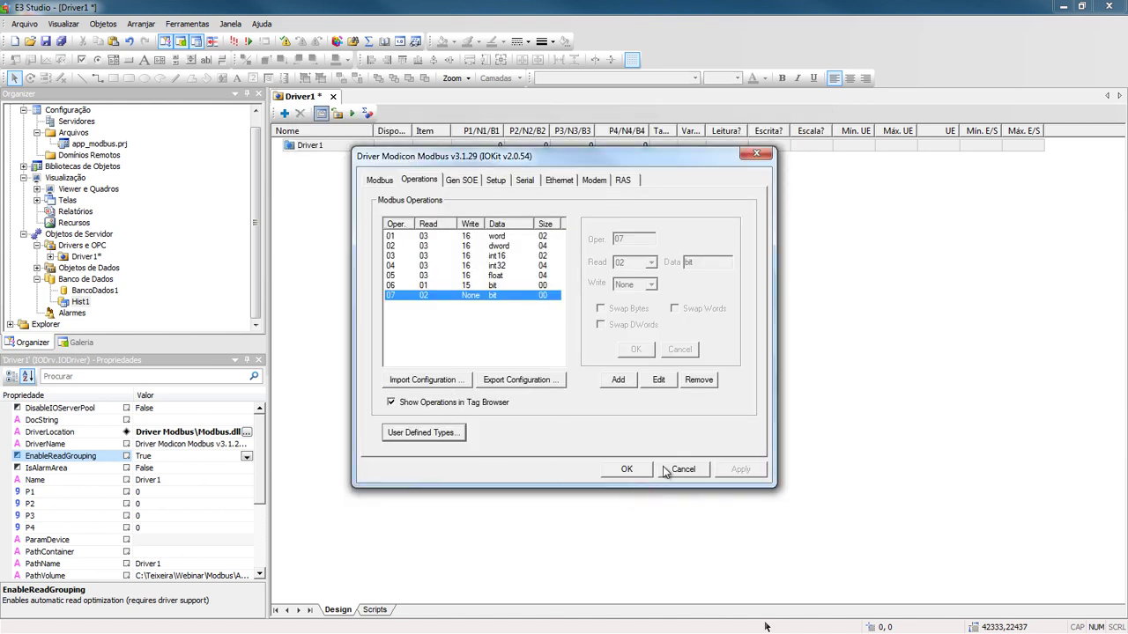
left_click(634, 467)
left_click(338, 112)
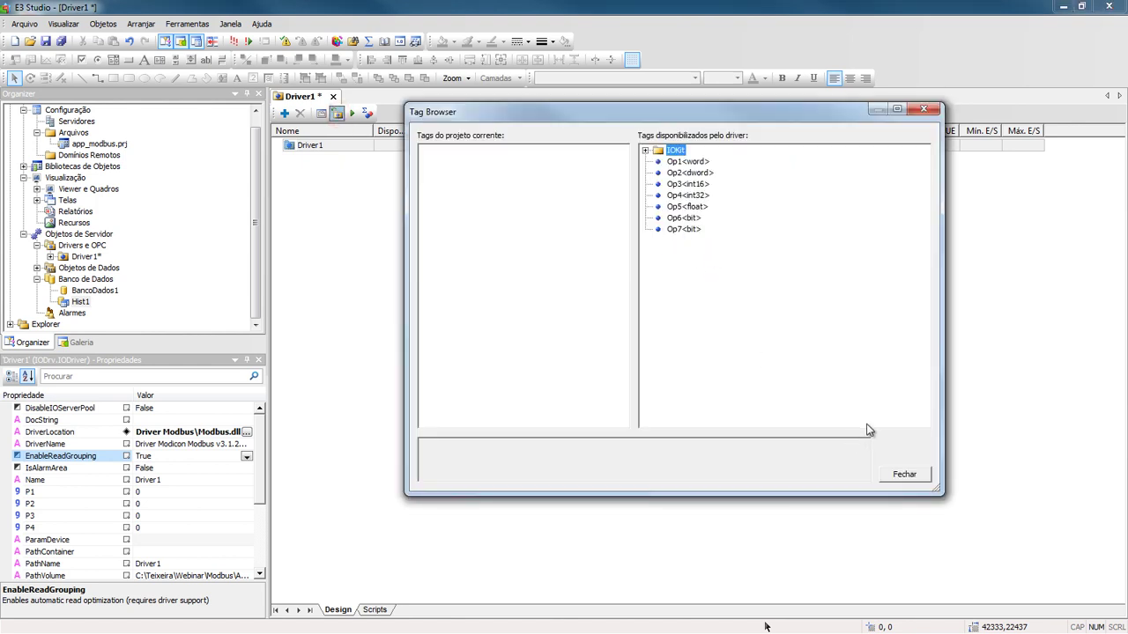
left_click(907, 476)
Reopen Driver1's user-defined types and review the whole struct TYPE3 definition, then return to the Modbus operations.
left_click(312, 147)
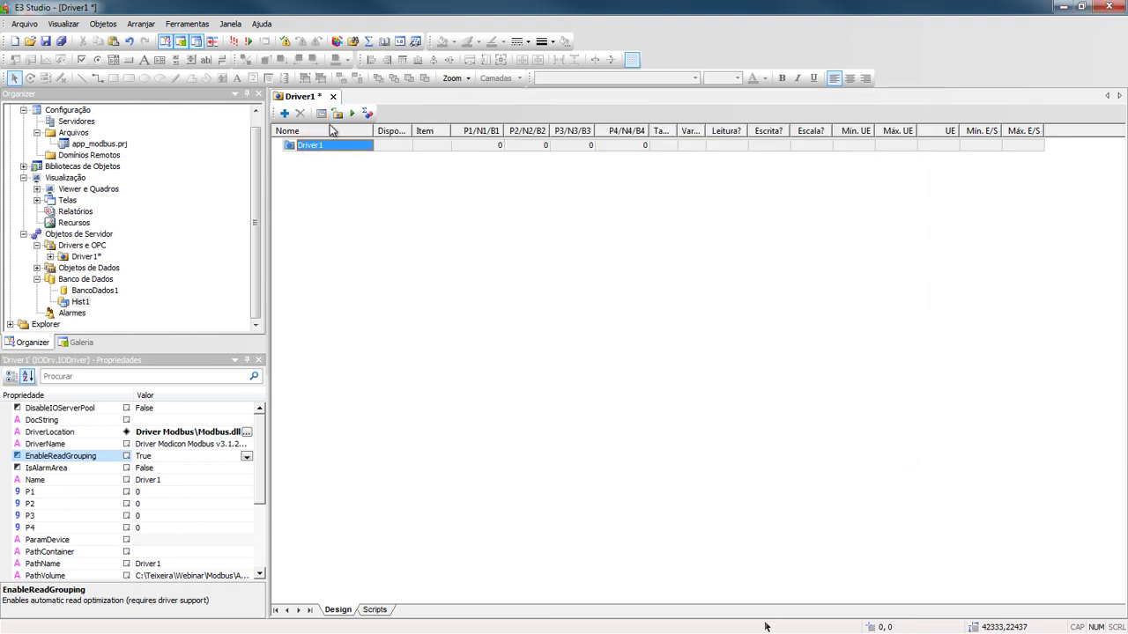
left_click(322, 113)
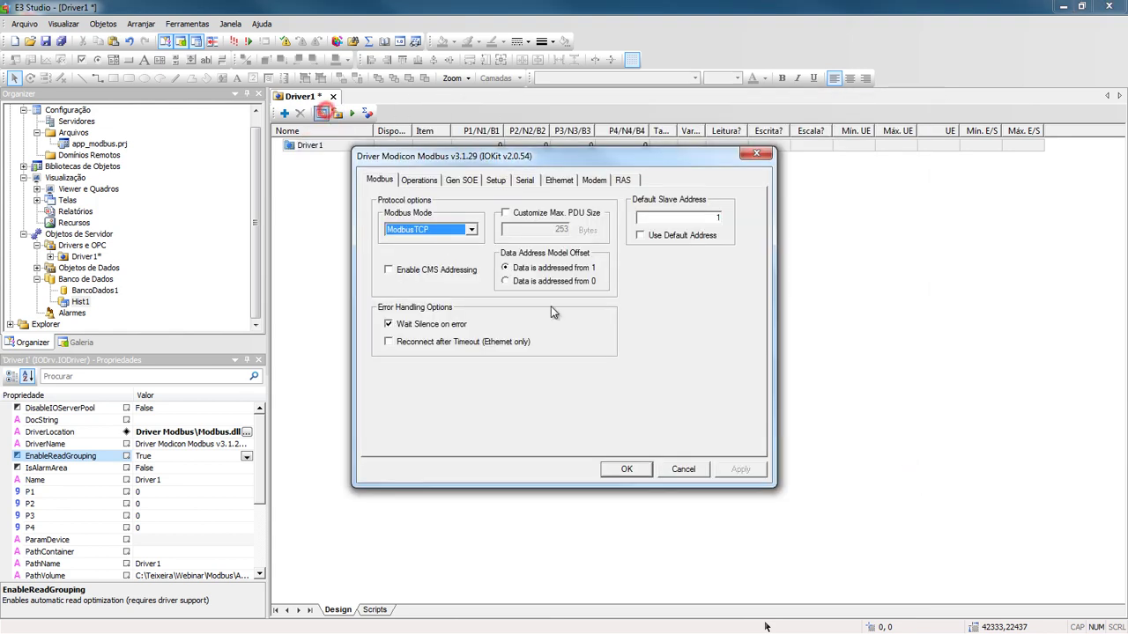
left_click(432, 182)
left_click(438, 431)
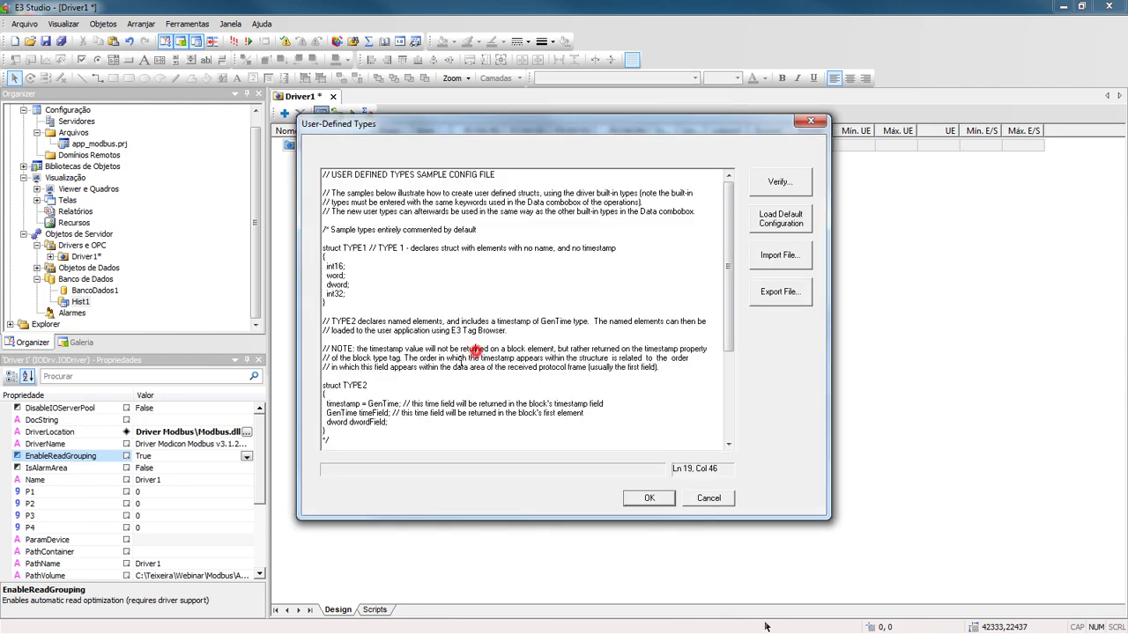
scroll(475, 350, "down", 5)
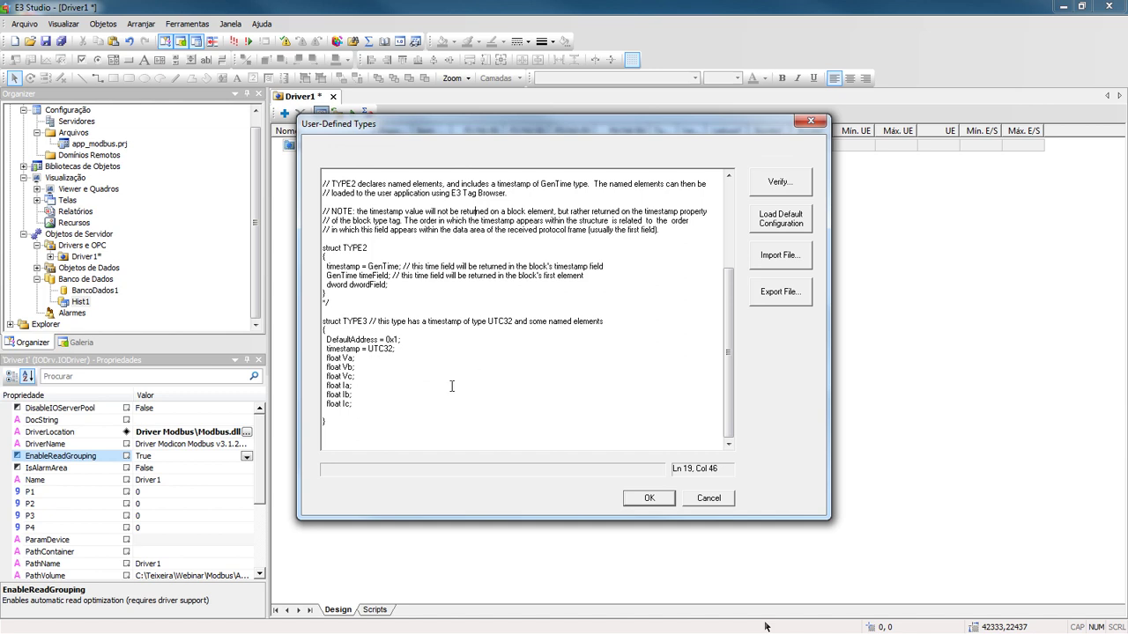
left_click_drag(346, 422, 296, 322)
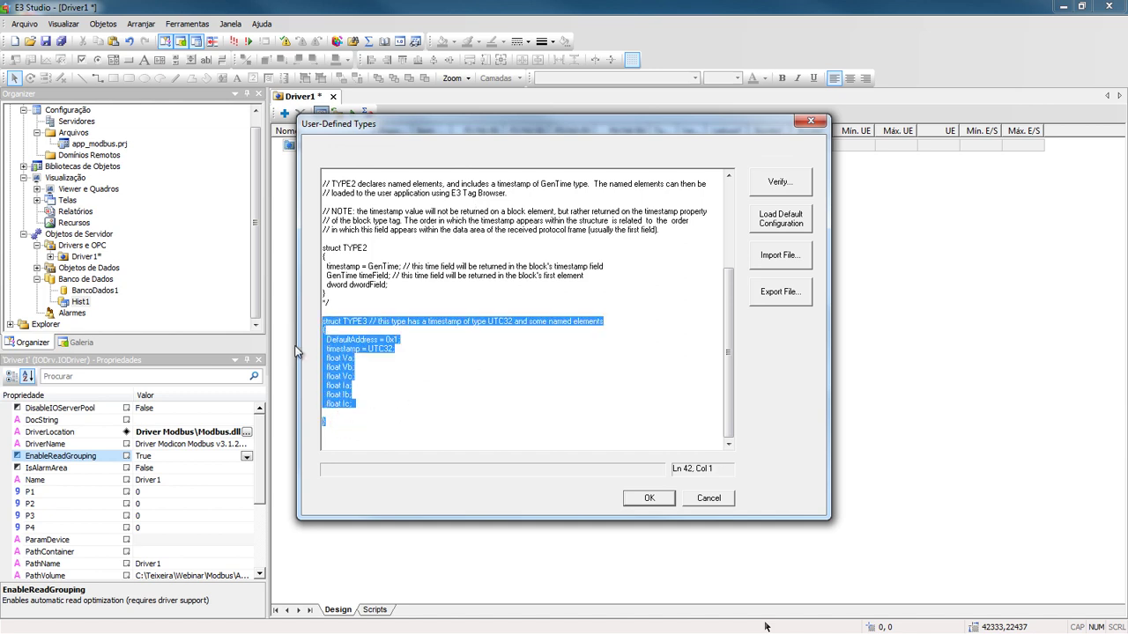
left_click(643, 497)
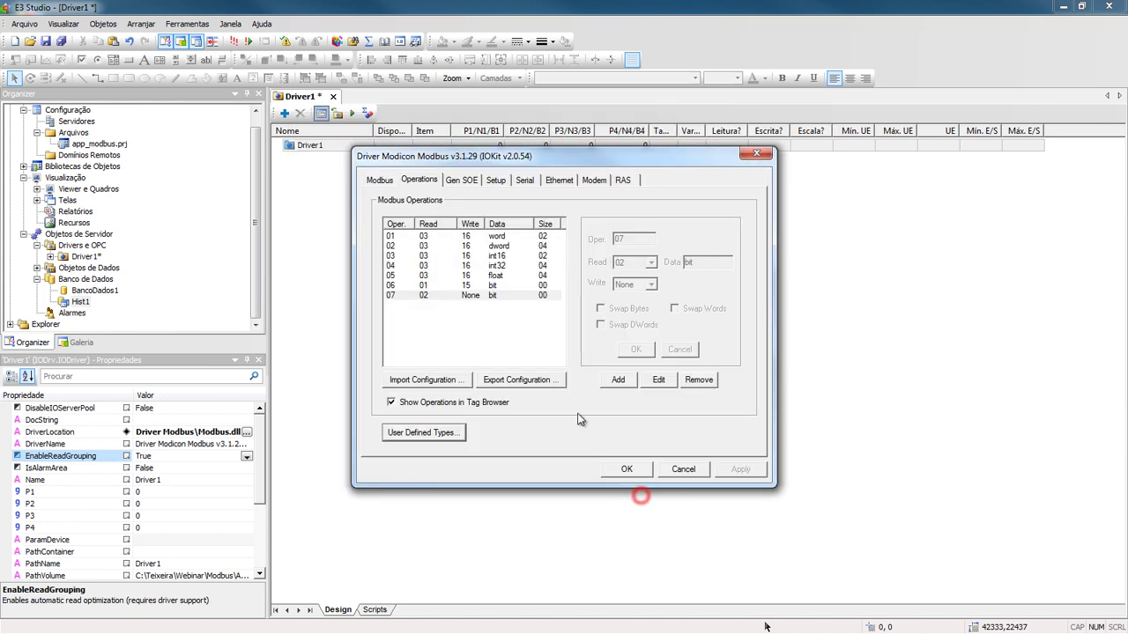
Add Modbus operation 08 with read function 03, write function 16 and data type TYPE3, and accept the driver settings.
left_click(617, 381)
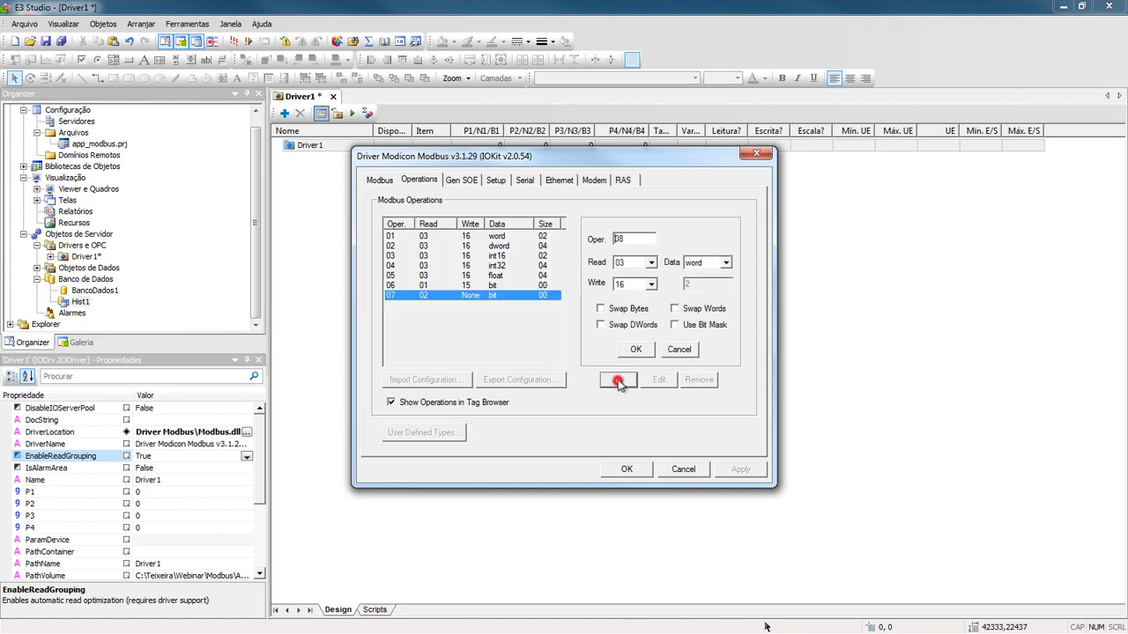
left_click(726, 264)
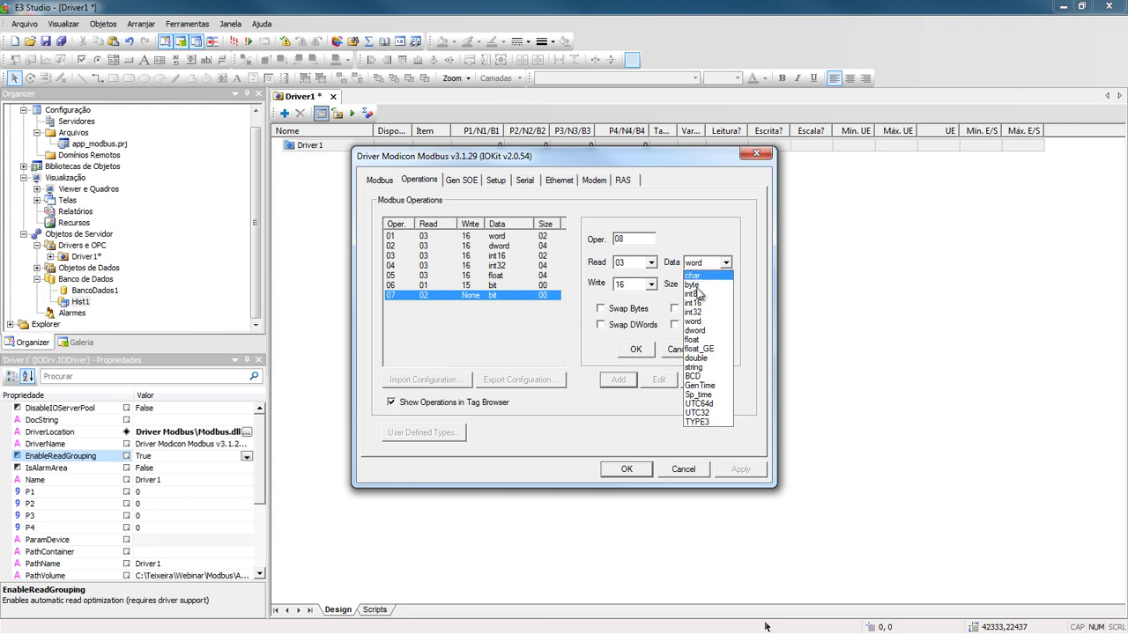
left_click(705, 423)
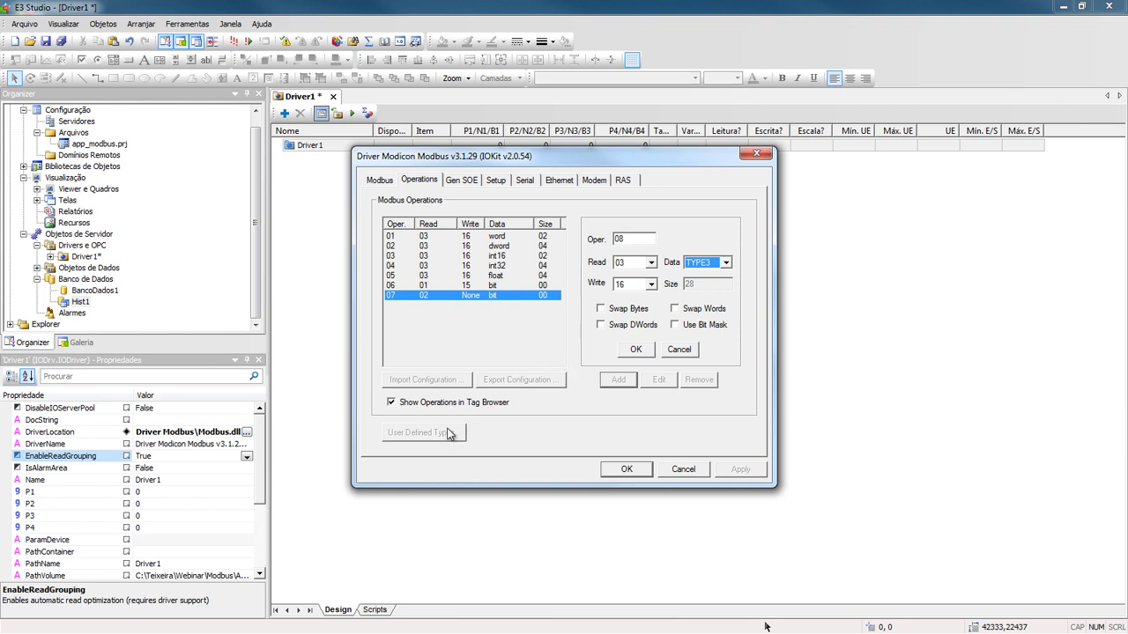
left_click(635, 350)
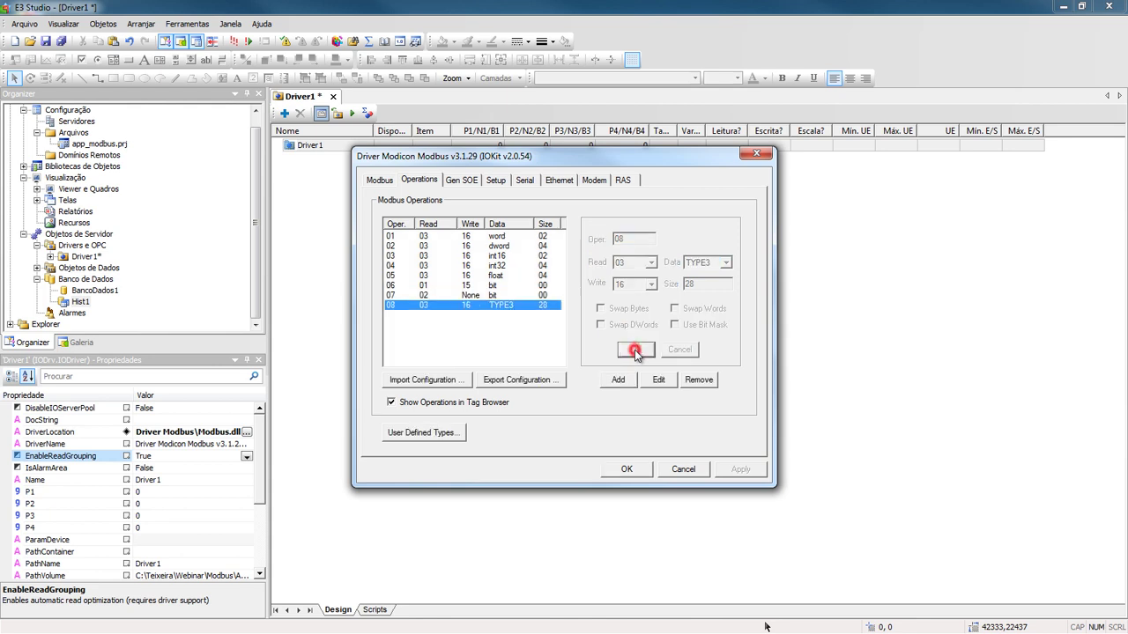
left_click(630, 472)
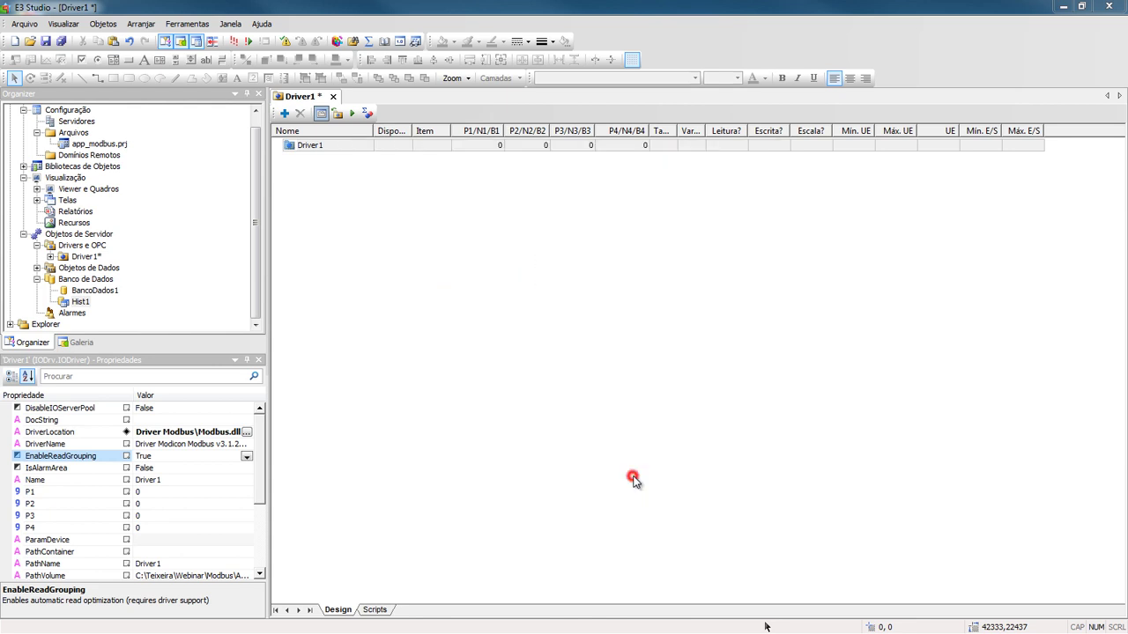
Bring Op8<TYPE3> into the project from the Tag Browser, expand the block, and check its B4 address.
left_click(338, 115)
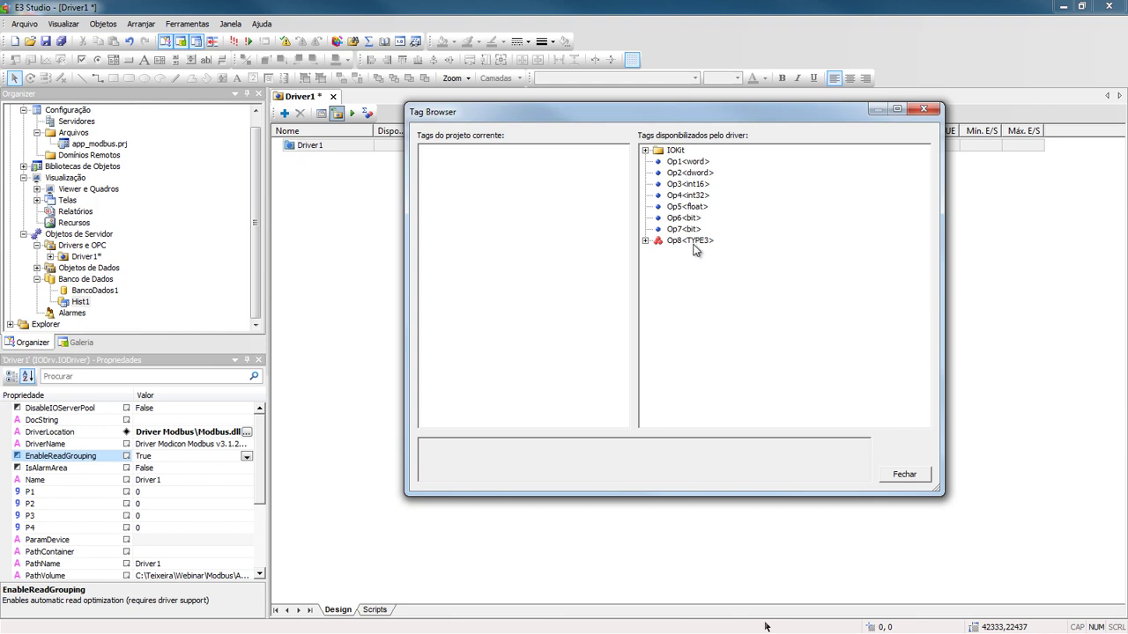
left_click_drag(692, 244, 493, 181)
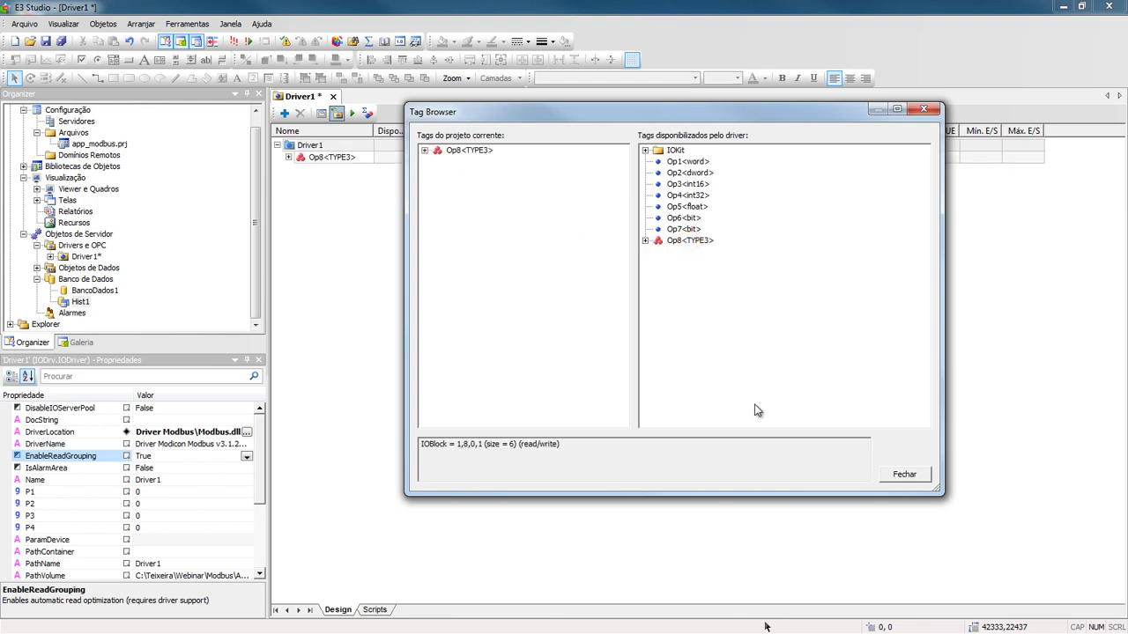
left_click(900, 475)
left_click(289, 158)
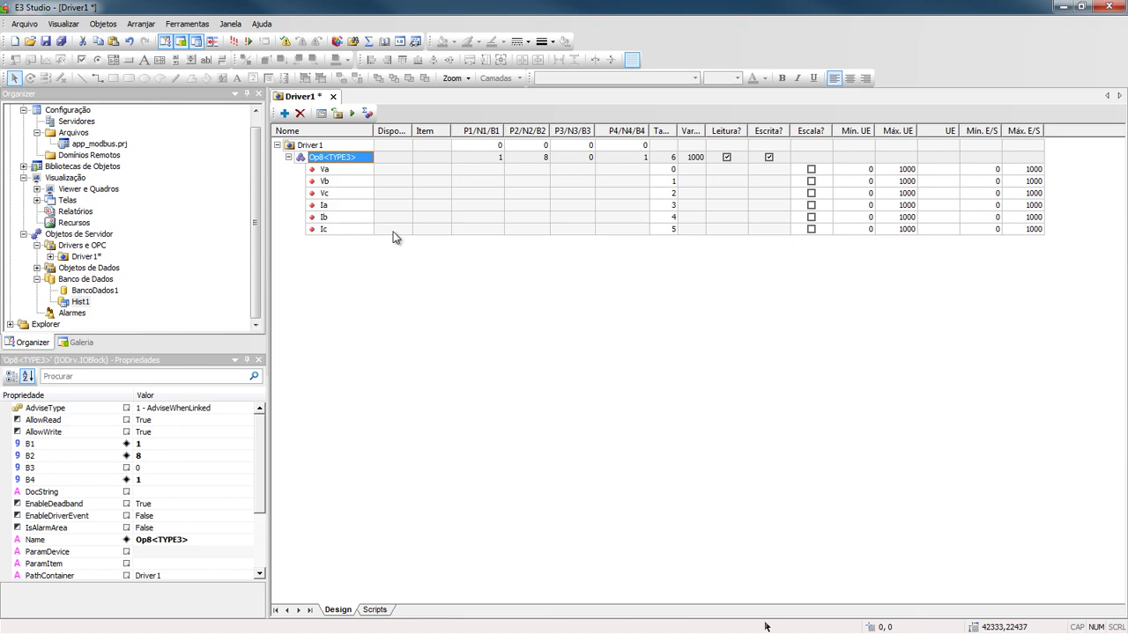
left_click(624, 158)
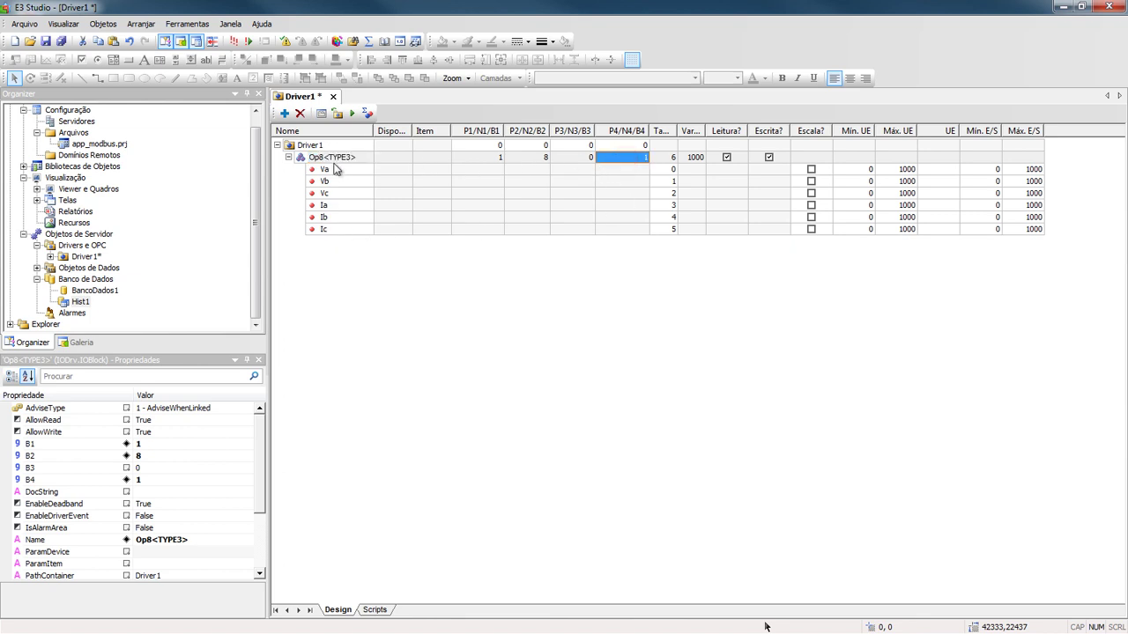
Set the DefaultAddress of struct TYPE3 to 0x10 in Driver1's user-defined types and accept the driver settings.
left_click(323, 115)
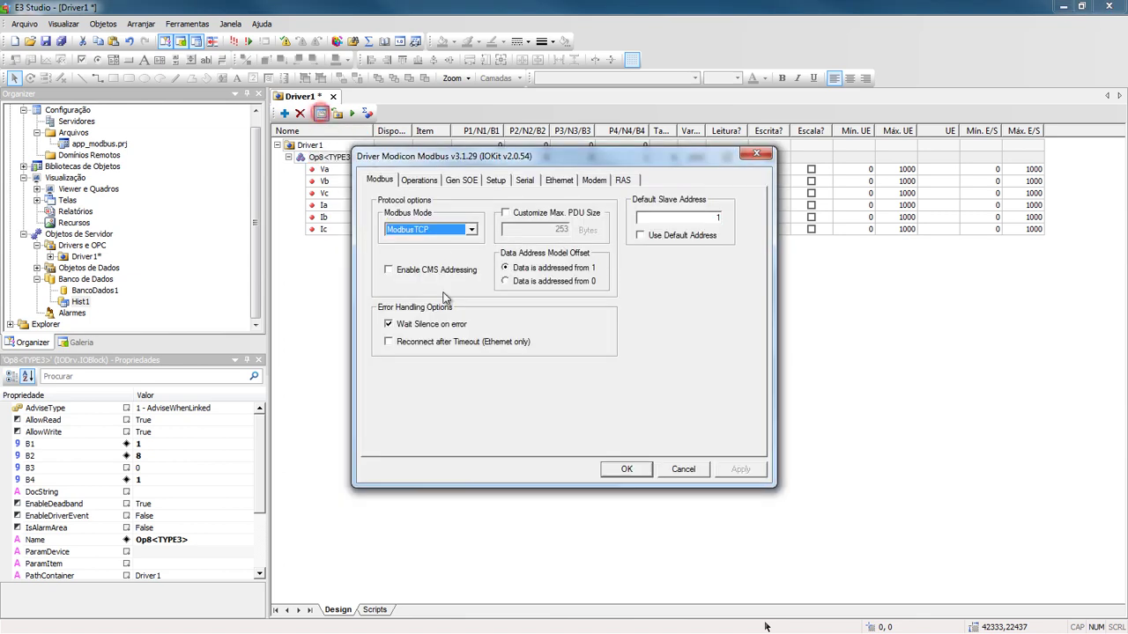
left_click(419, 180)
left_click(426, 431)
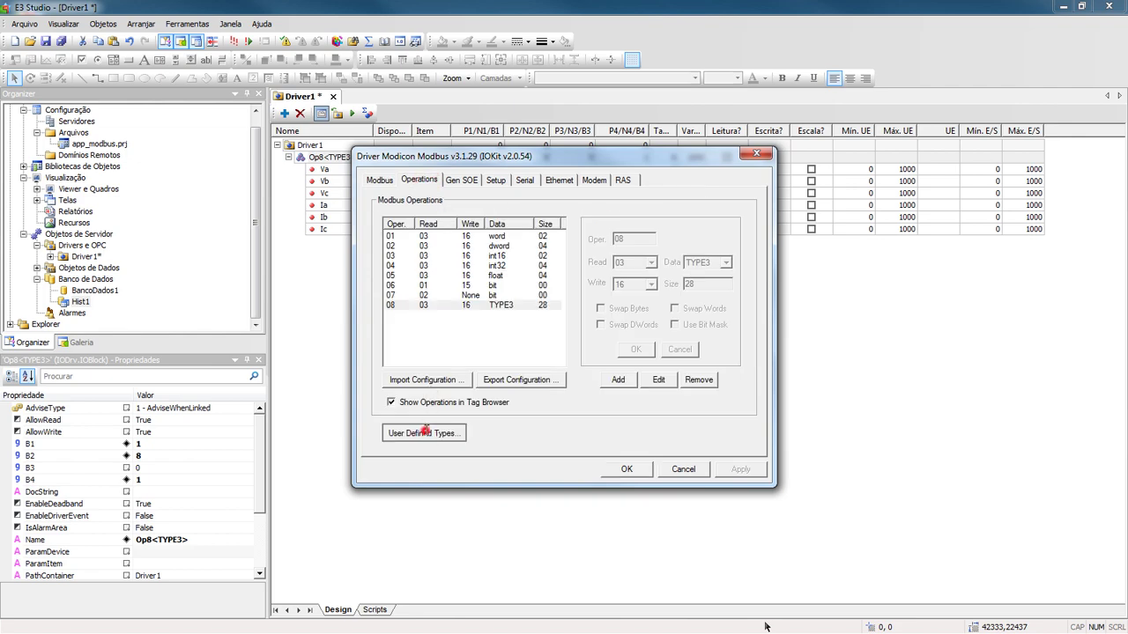
scroll(476, 397, "down", 6)
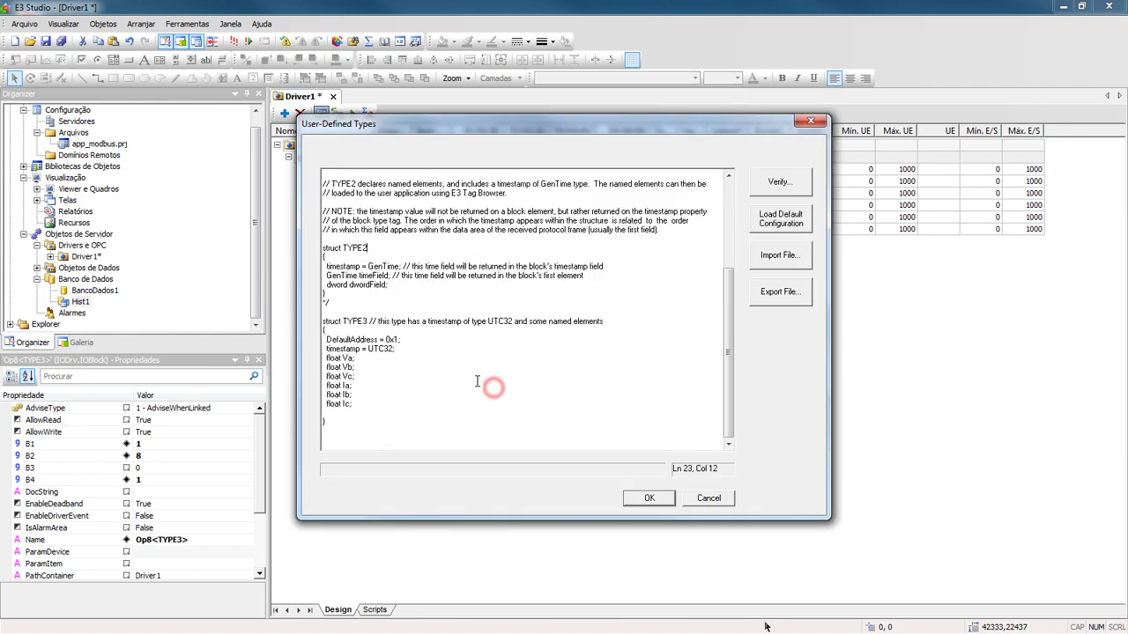
left_click(401, 343)
type("0;")
left_click(656, 498)
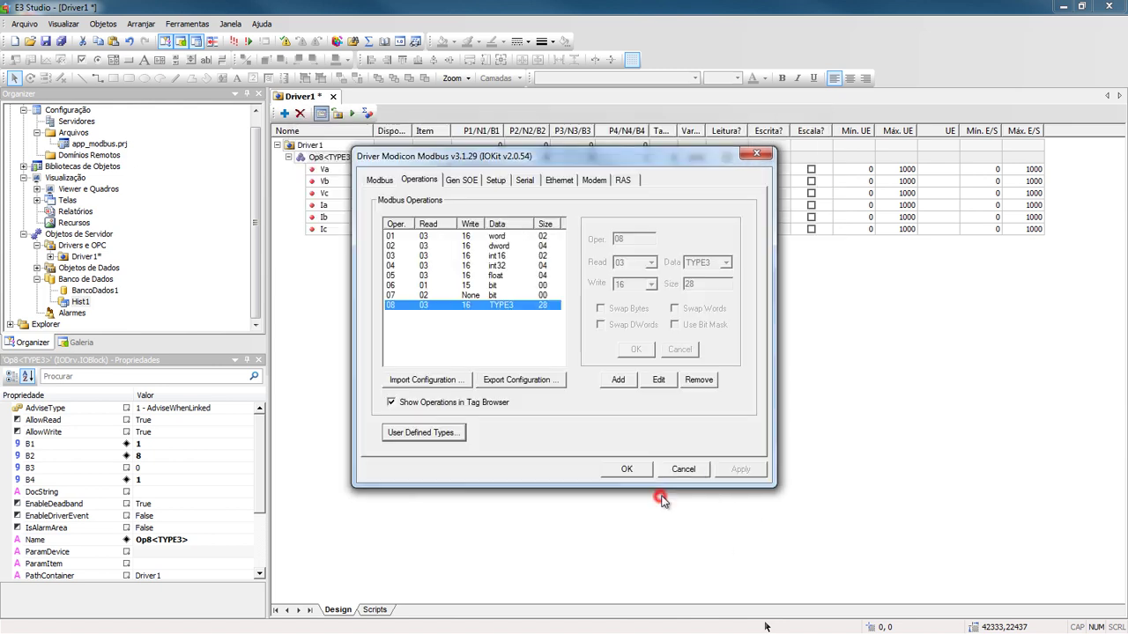
left_click(629, 470)
Delete the Op8<TYPE3> block from Driver1 and add it again from the driver's tags in the Tag Browser.
left_click(350, 156)
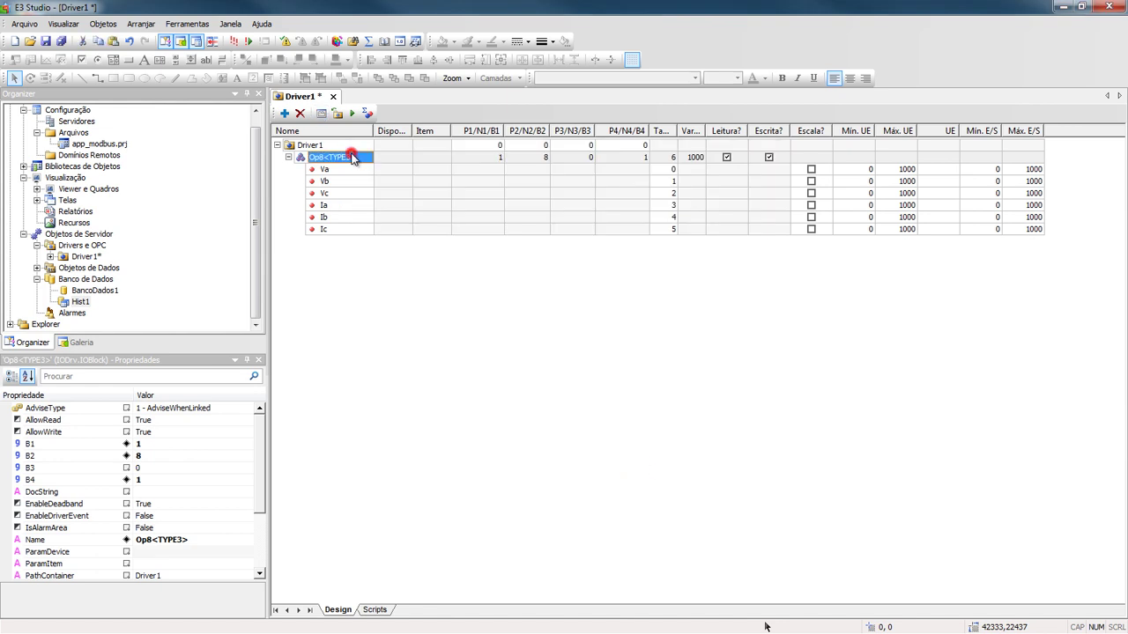
left_click(321, 113)
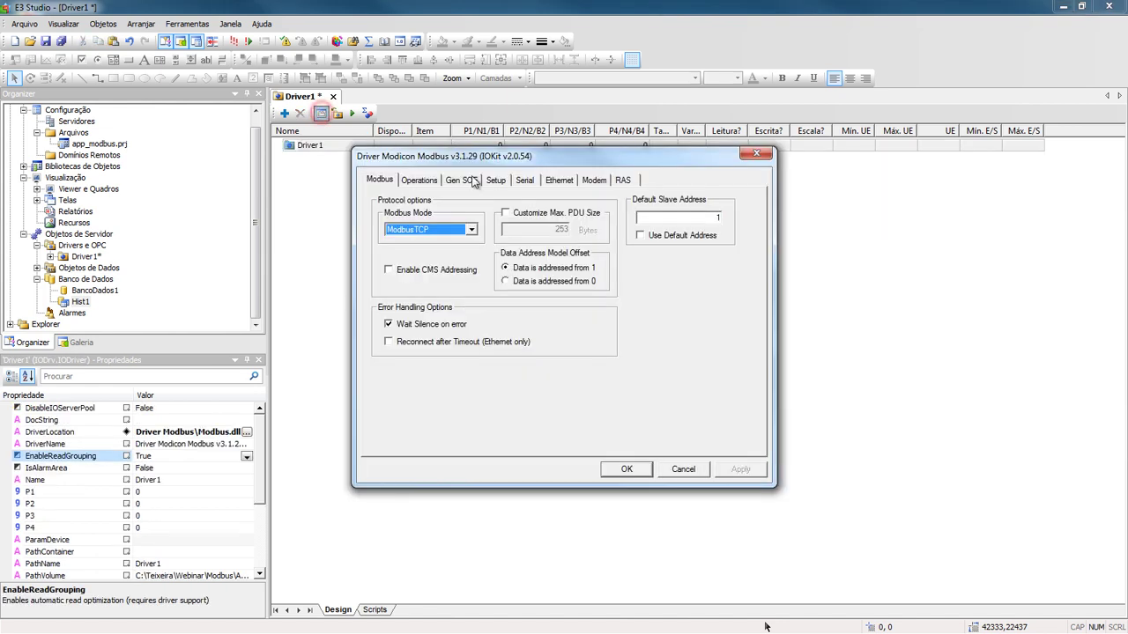
left_click(756, 154)
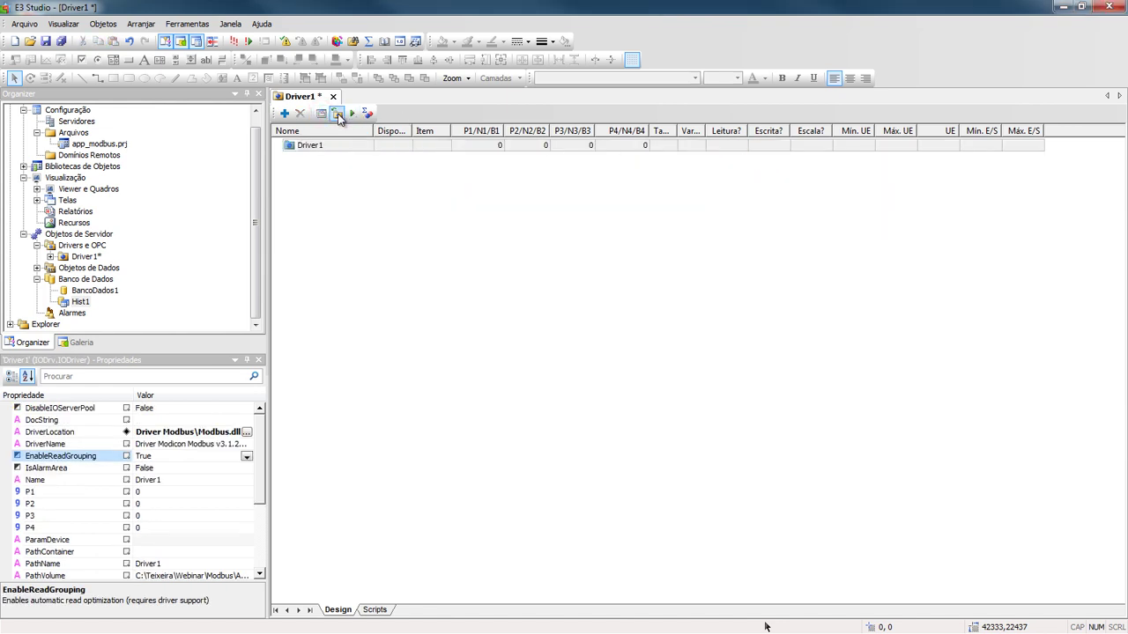
left_click(338, 112)
left_click_drag(687, 240, 509, 233)
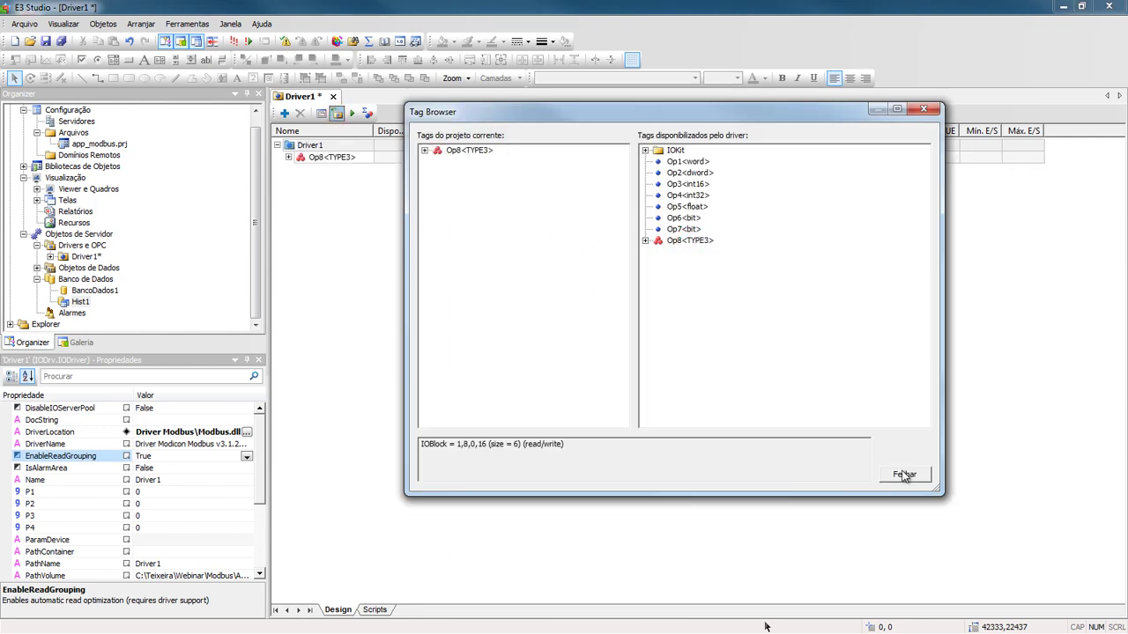
left_click(904, 474)
Examine the B4 and B2 parameters of the Op8<TYPE3> block and its elements from Va to Ic.
left_click(631, 158)
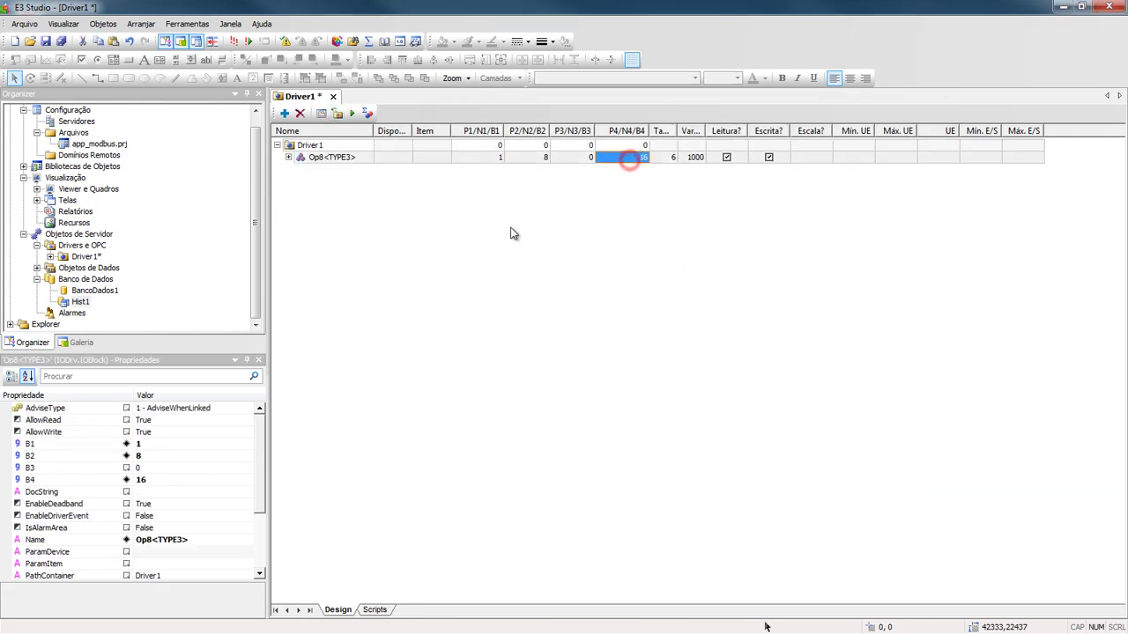
left_click(288, 157)
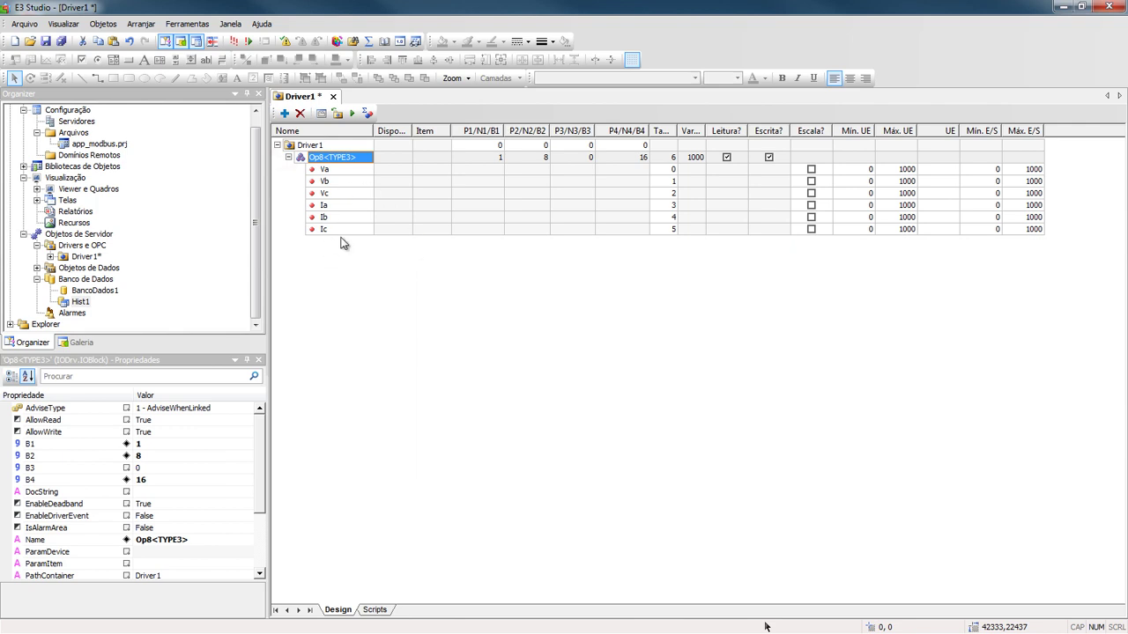
left_click(631, 159)
left_click(335, 169)
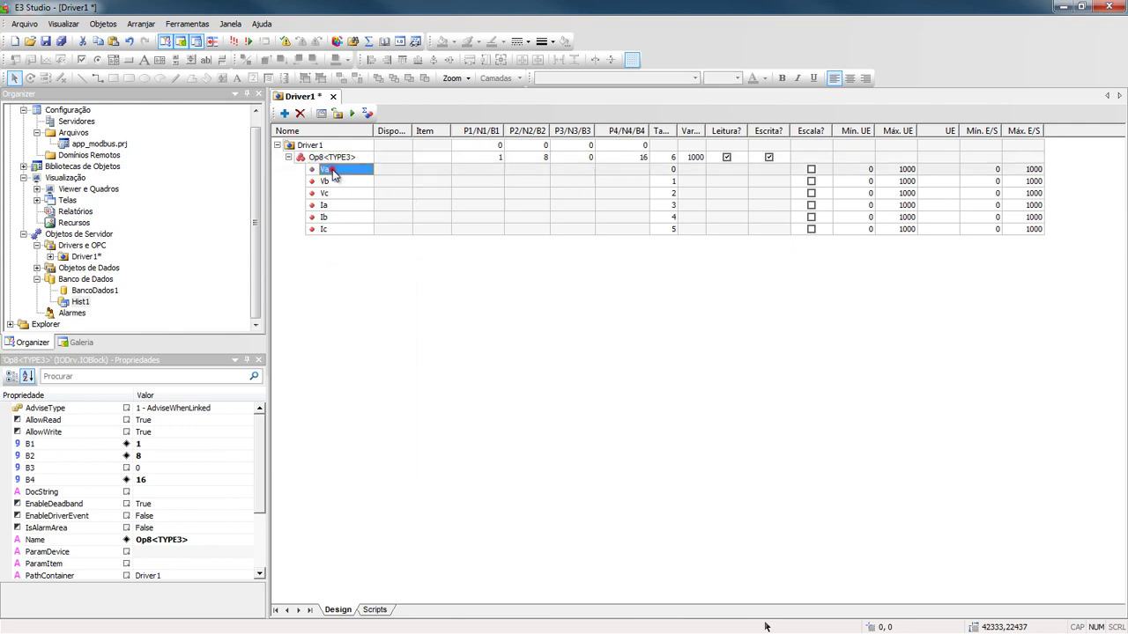
left_click(335, 181)
left_click(335, 193)
left_click(335, 204)
left_click(337, 216)
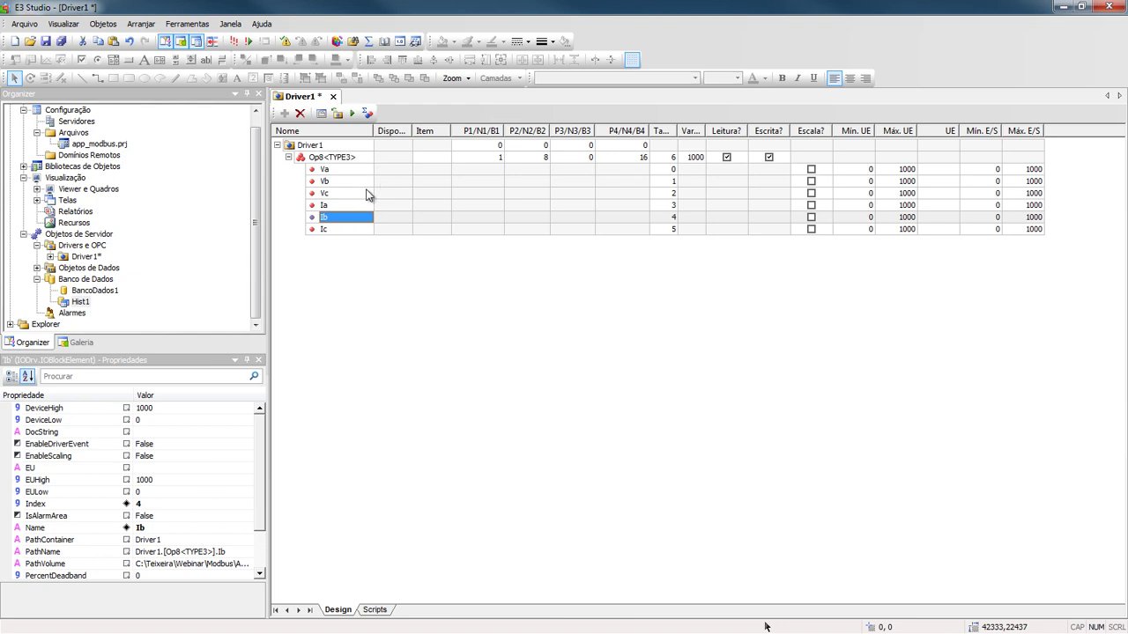
left_click(528, 157)
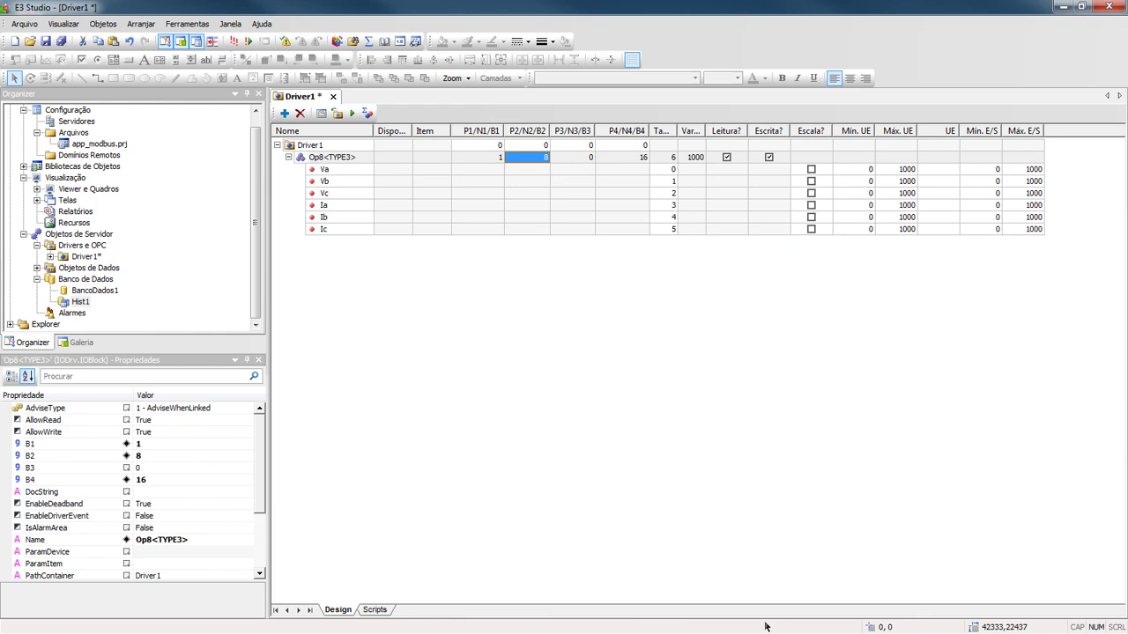
key("Escape")
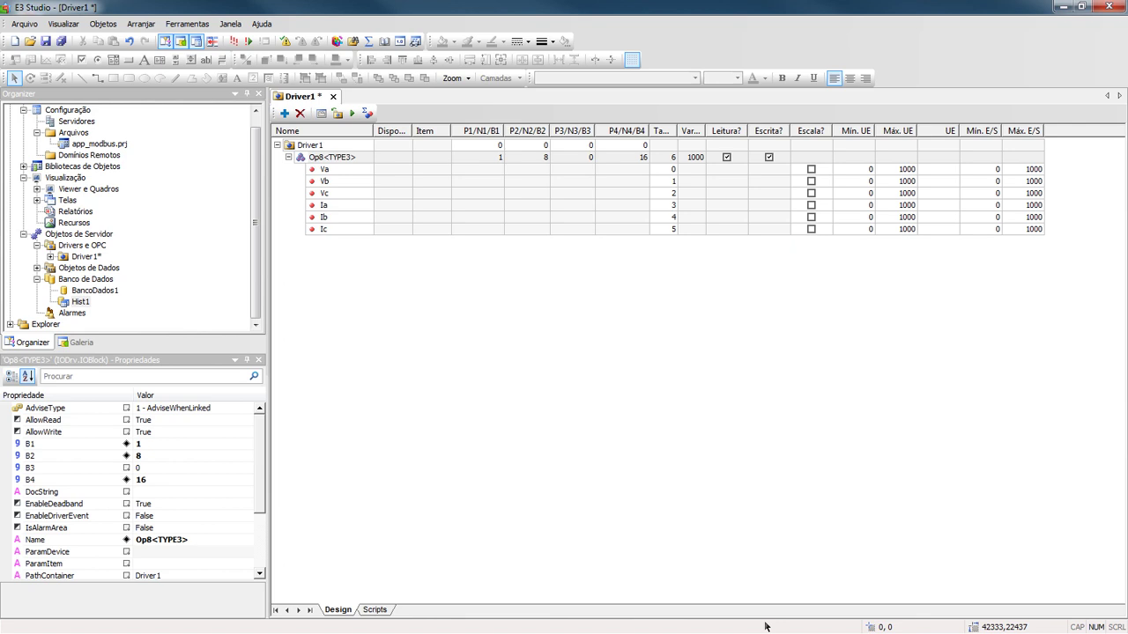
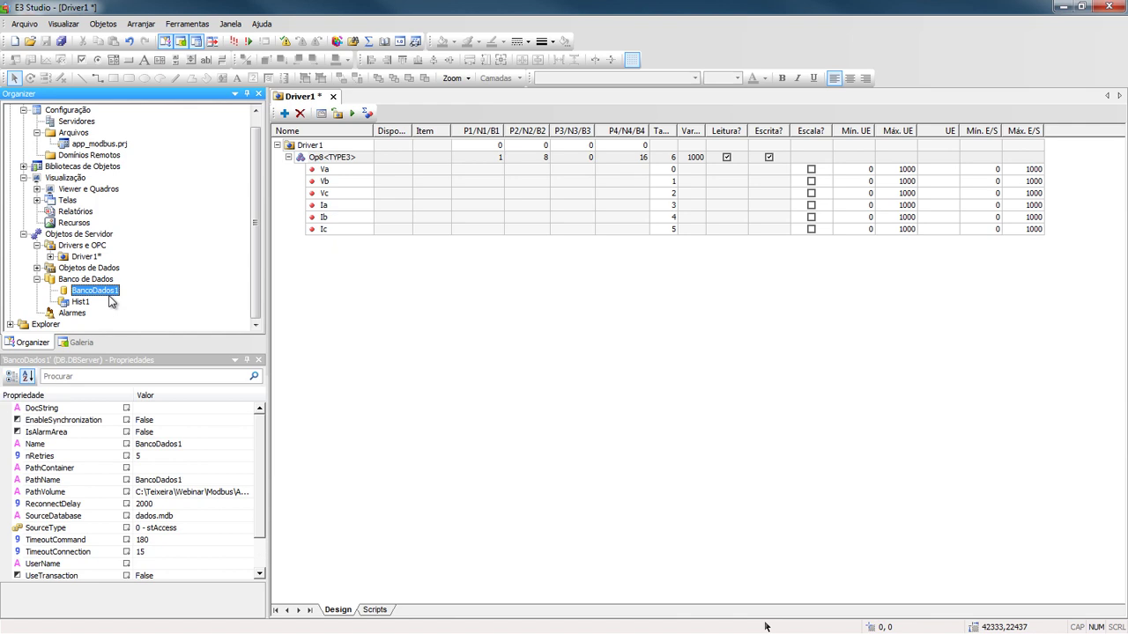
Open the Hist1 historian and review its fields, data sources, table name and interval between records.
left_click(84, 302)
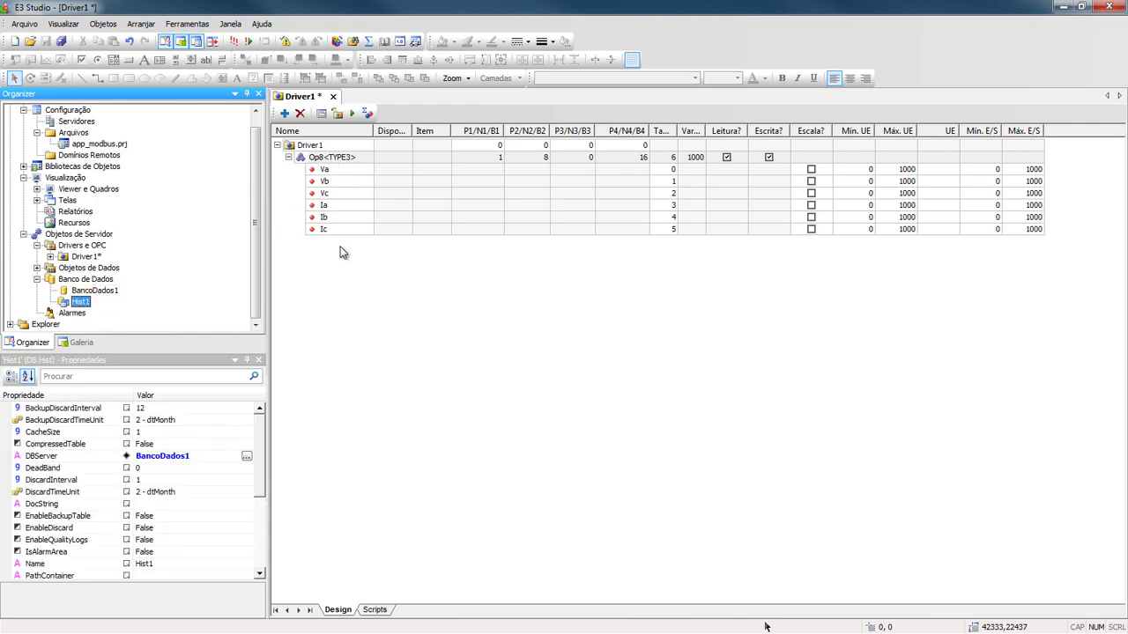
double_click(81, 302)
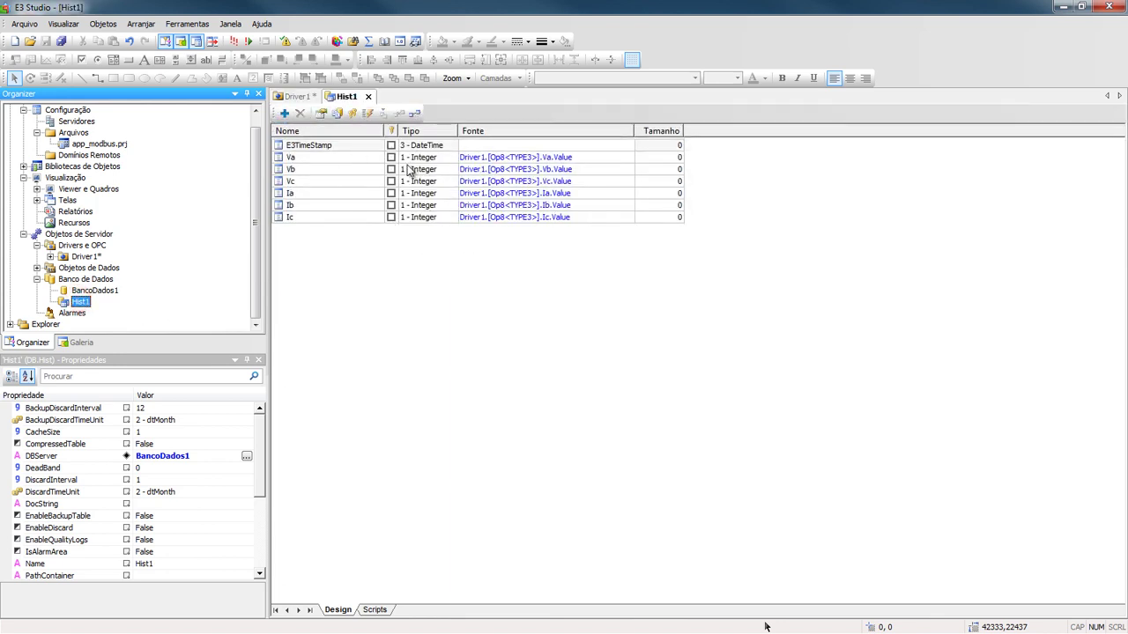
left_click(320, 114)
double_click(808, 241)
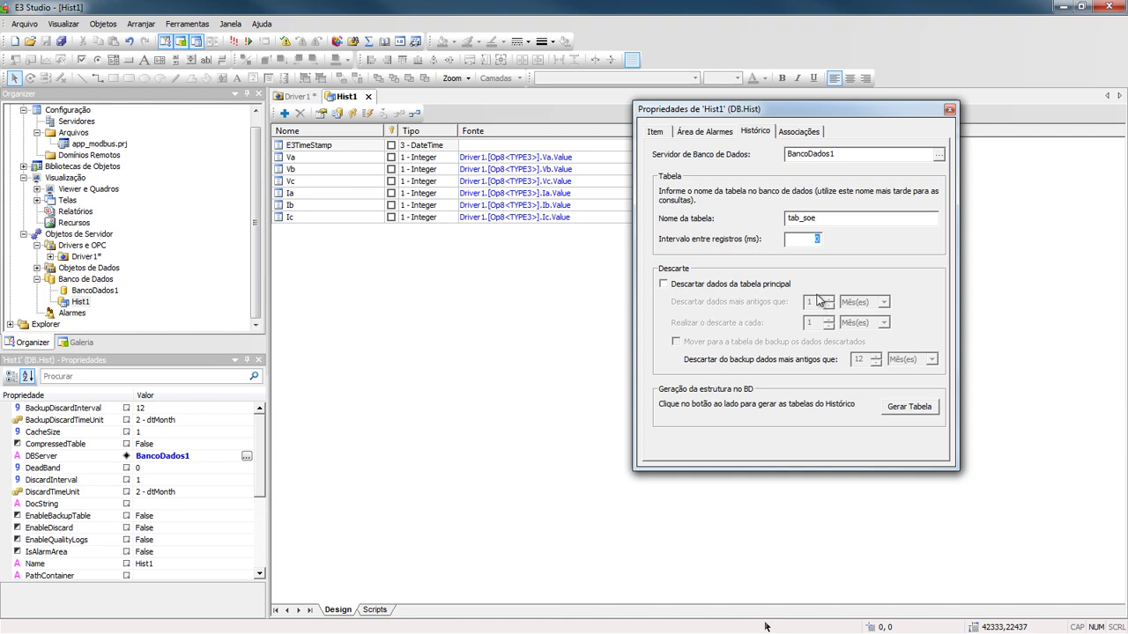
left_click(948, 110)
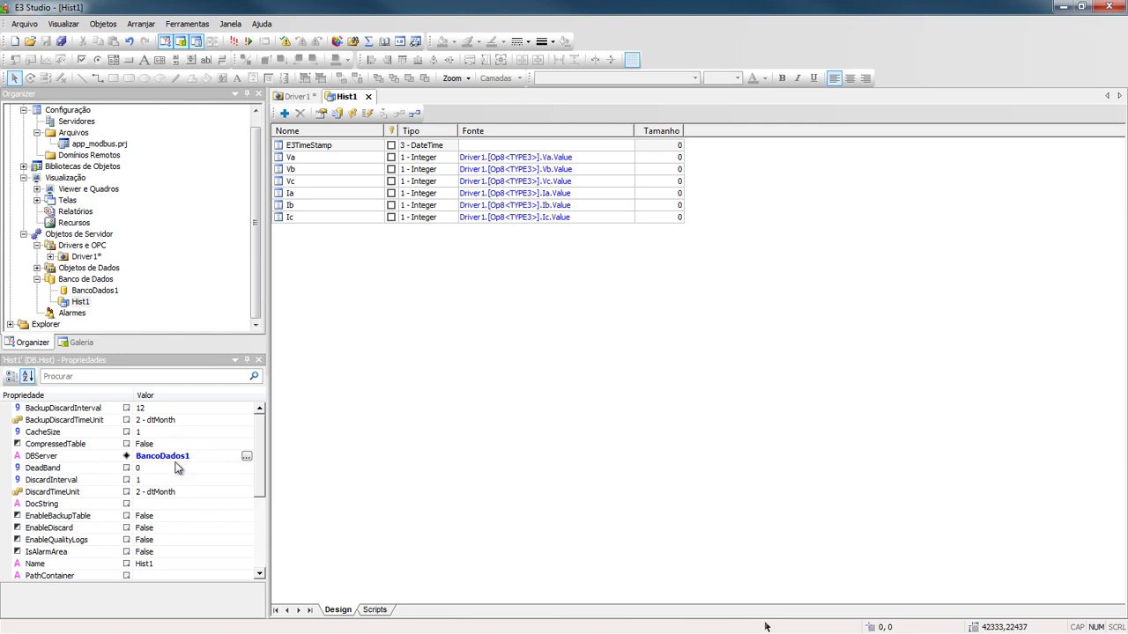
Add a script to the OnRead event of Driver1's Op8<TYPE3> block.
left_click(296, 97)
left_click(332, 139)
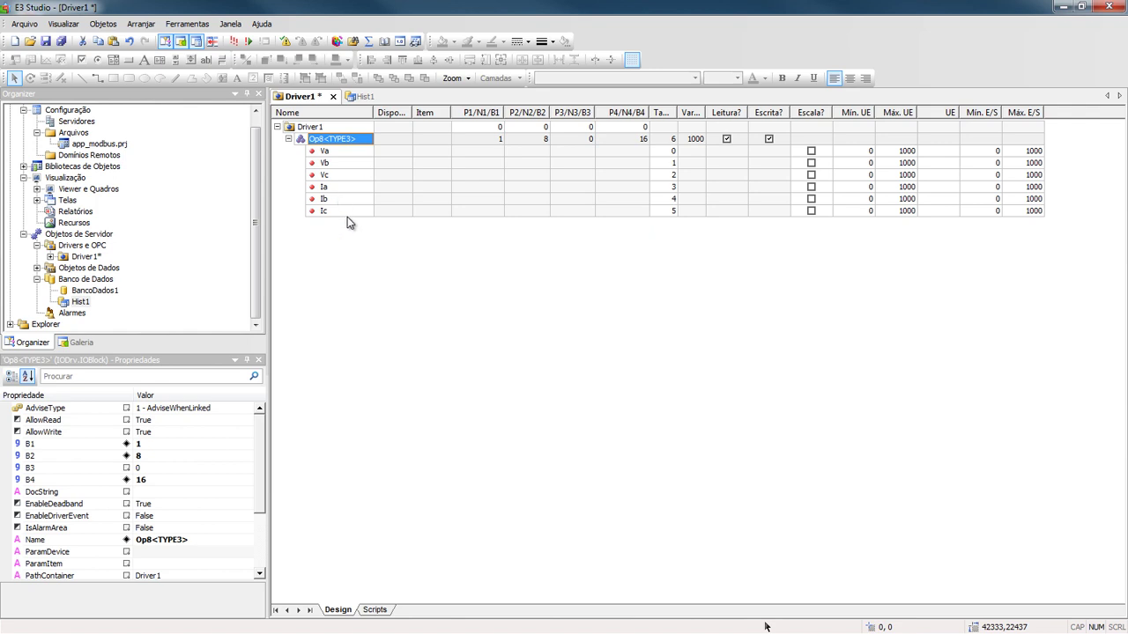
left_click(374, 609)
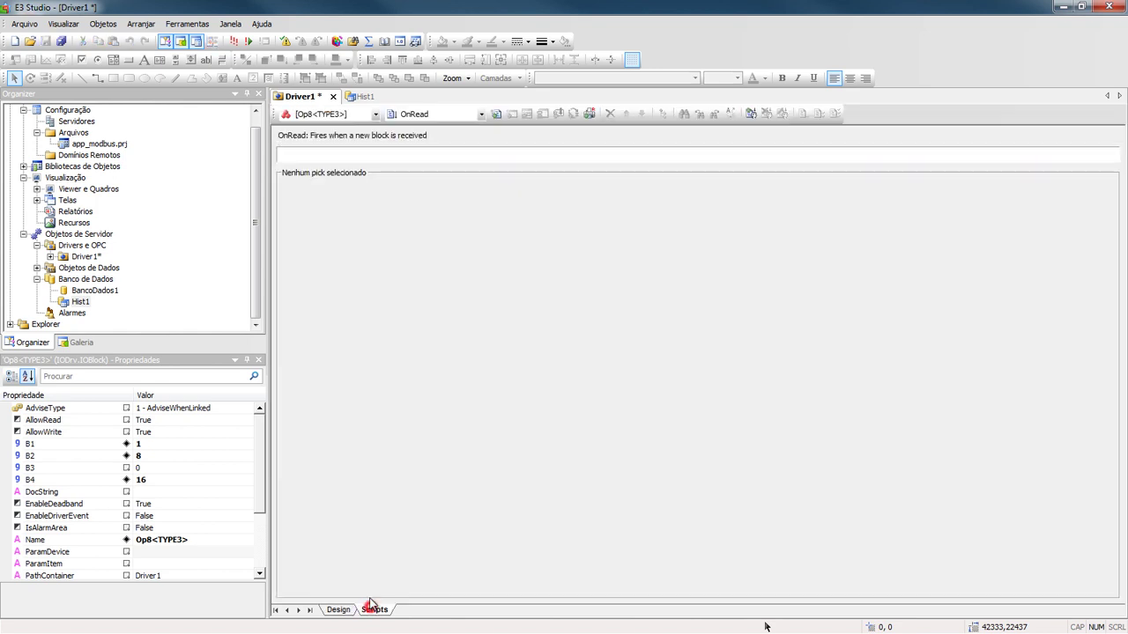
left_click(496, 115)
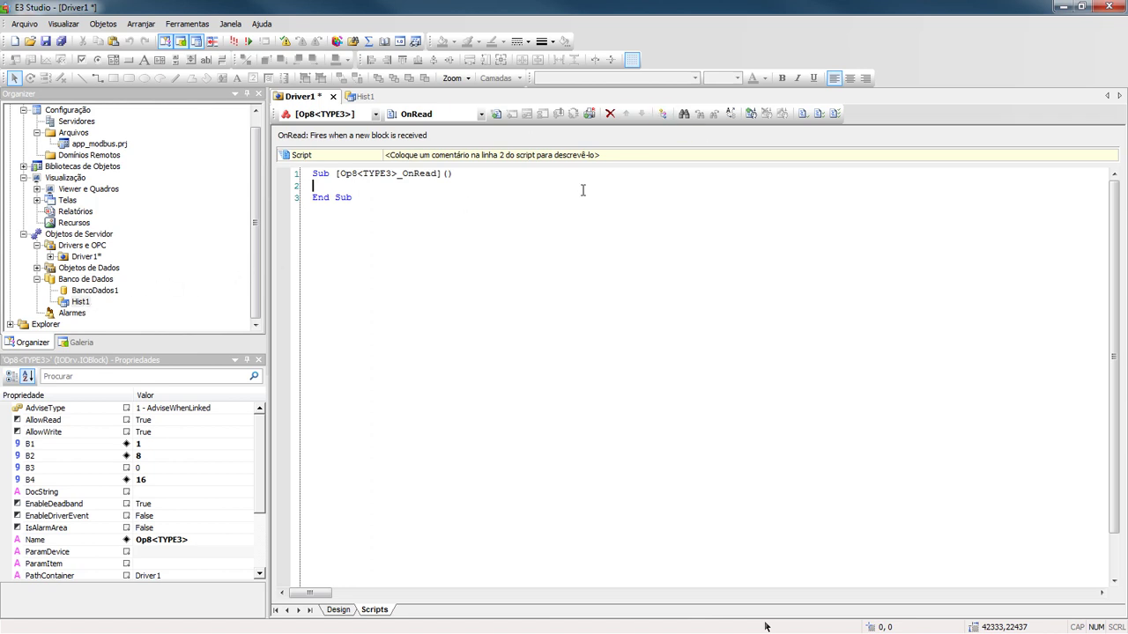
Insert the call Application.GetObject("Hist1").WriteRecord() into the block's OnRead script using the AppBrowser.
left_click(661, 115)
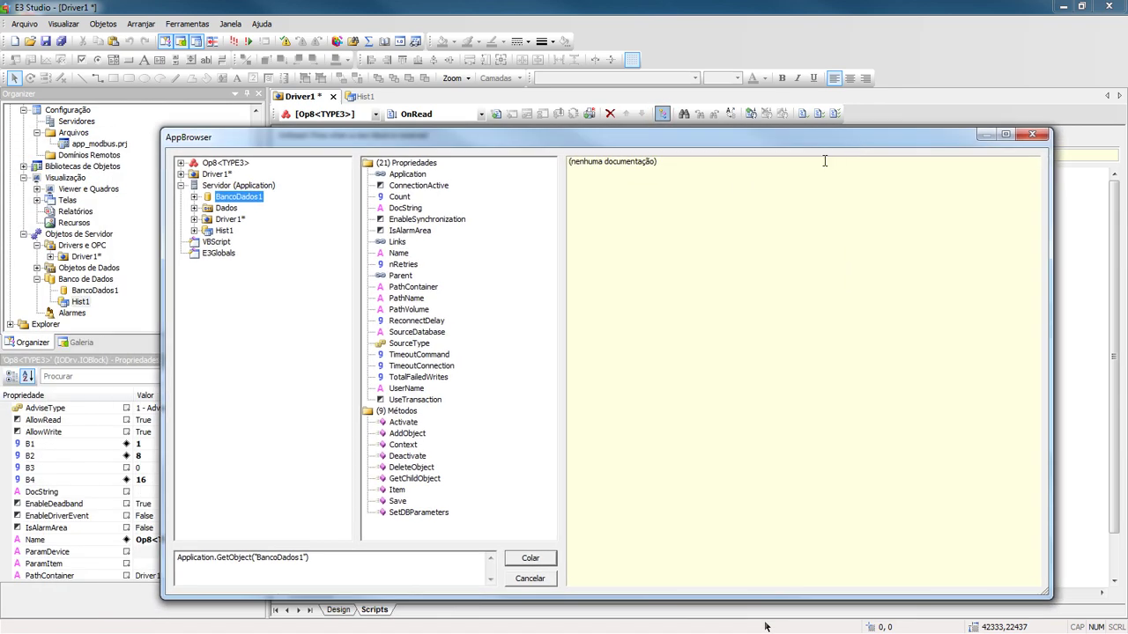
left_click(222, 230)
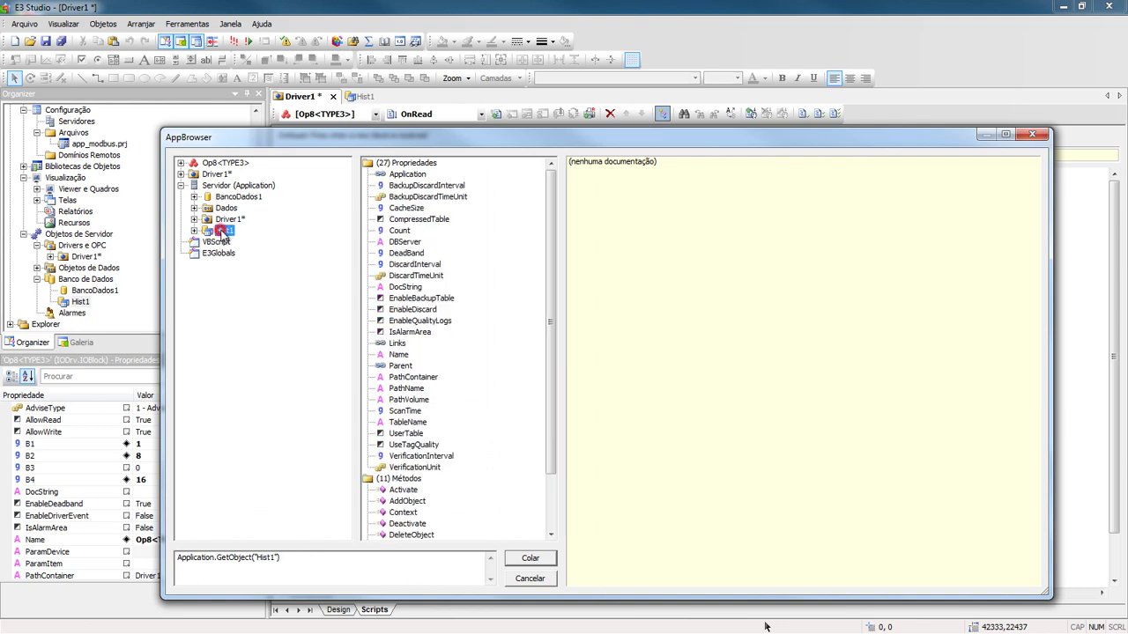
double_click(407, 163)
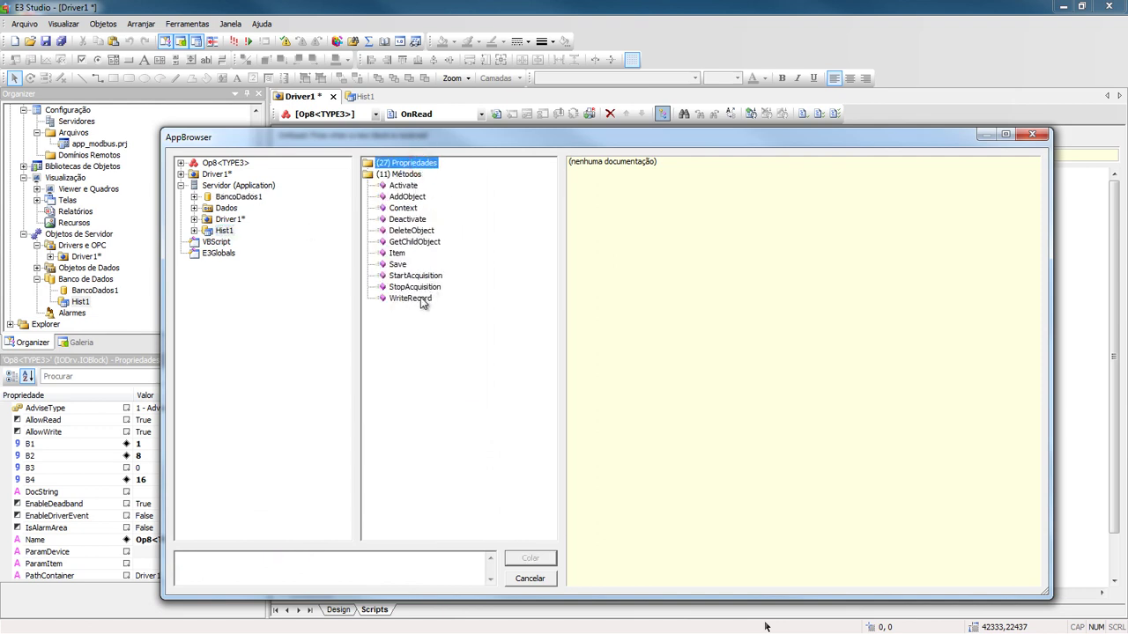
left_click(412, 299)
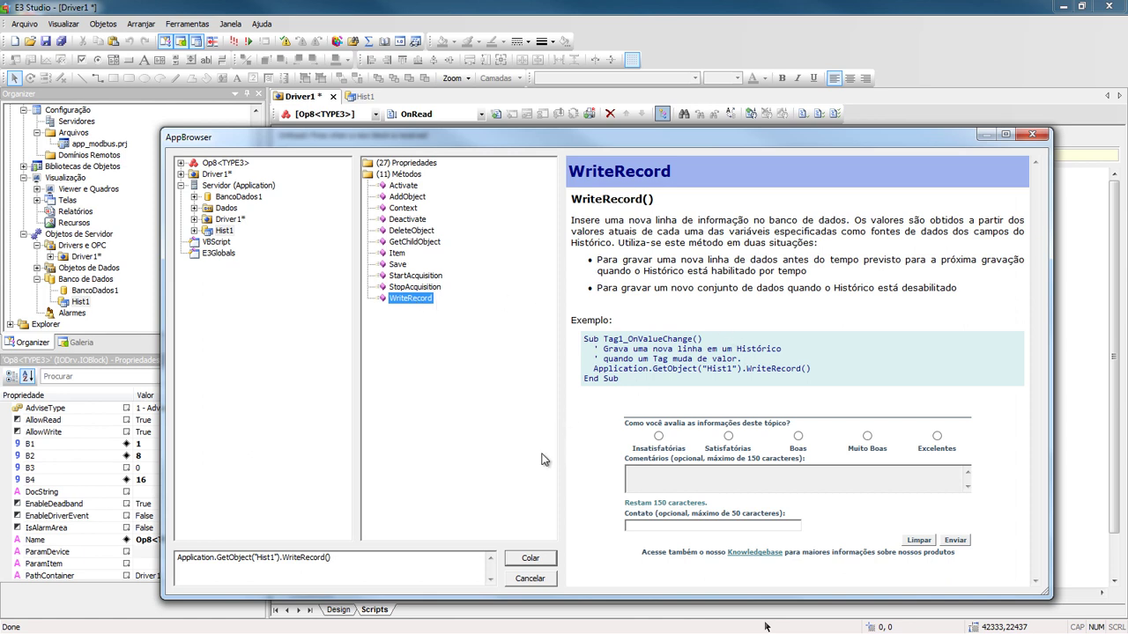
left_click(526, 559)
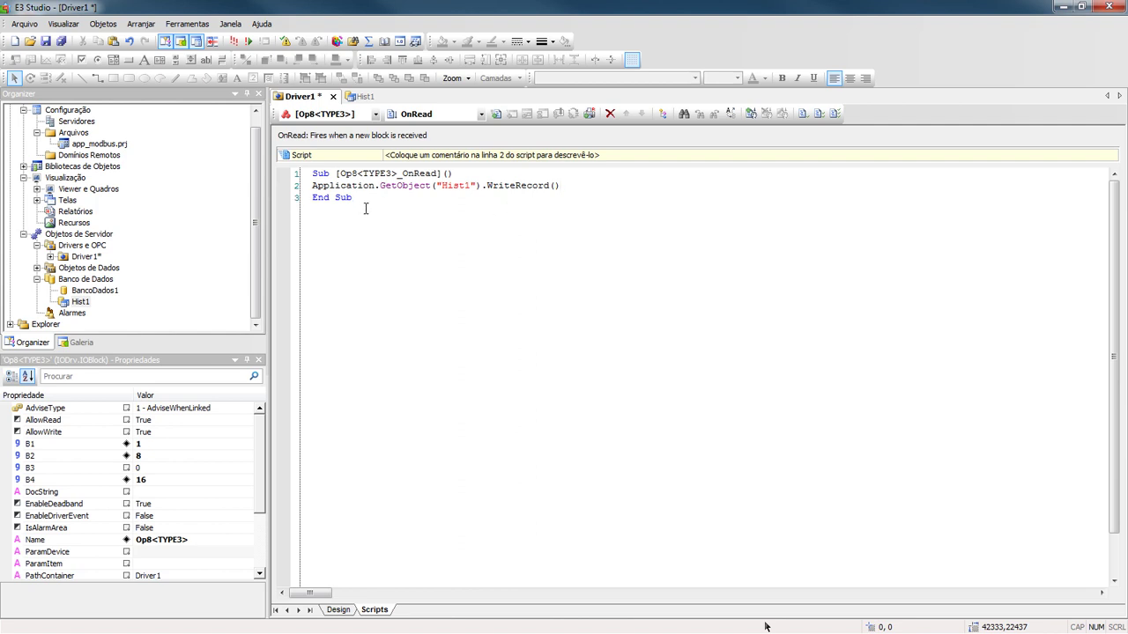
Set the EnableDeadband property of Driver1's Op8<TYPE3> block to False.
left_click(338, 611)
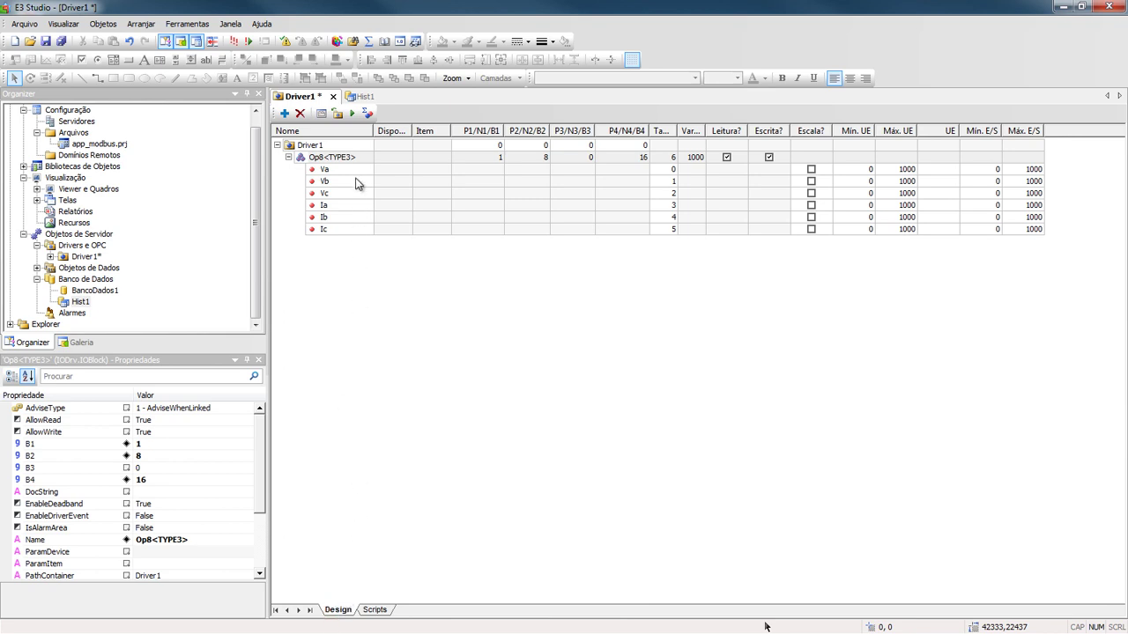
left_click(344, 158)
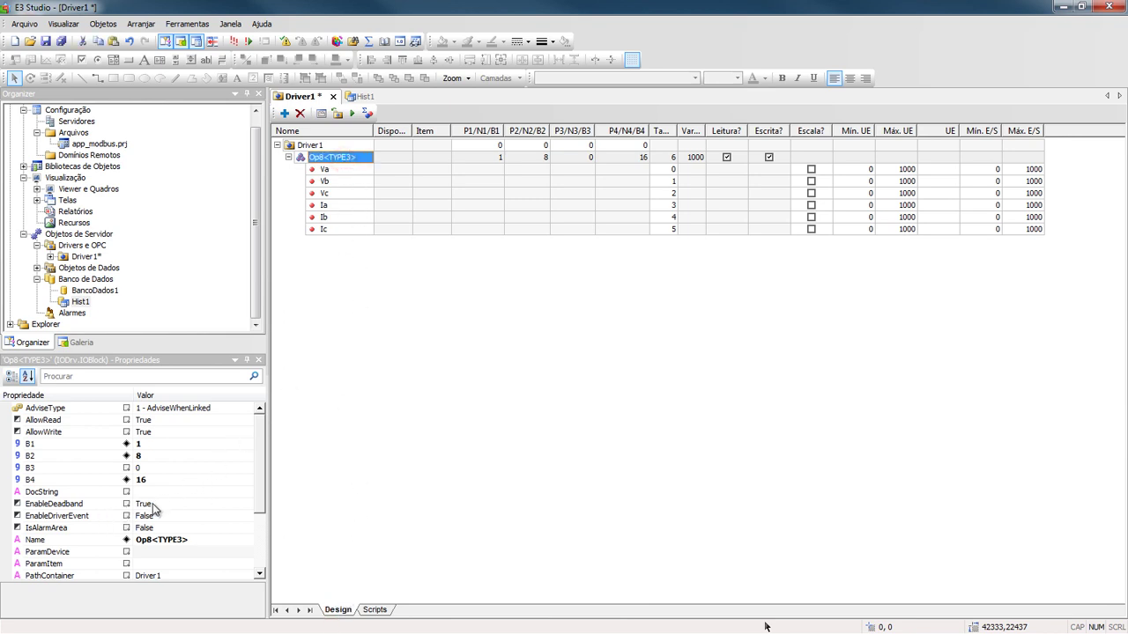
double_click(159, 507)
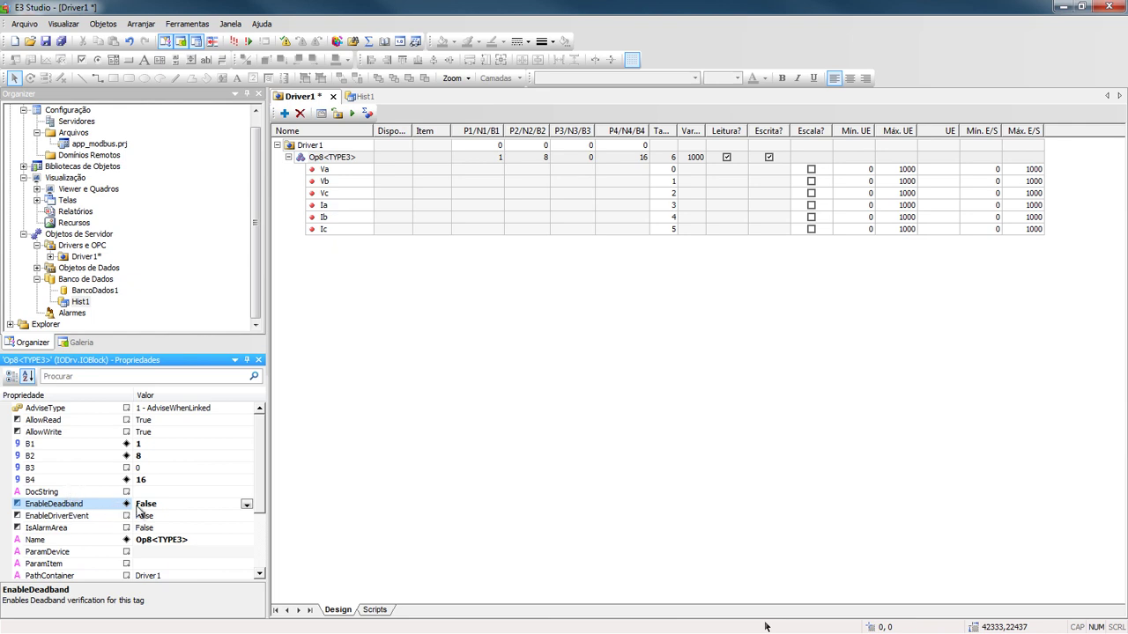
Edit Modbus operation 08 in the driver's configuration and choose GenSOE as its read function.
left_click(323, 116)
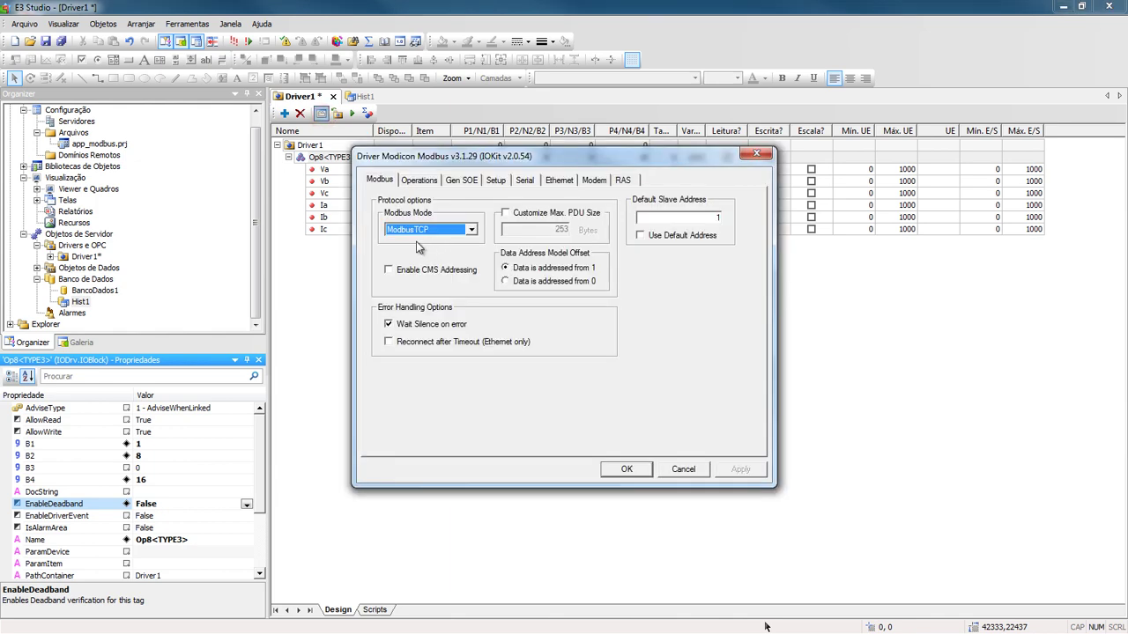
left_click_drag(418, 160, 411, 252)
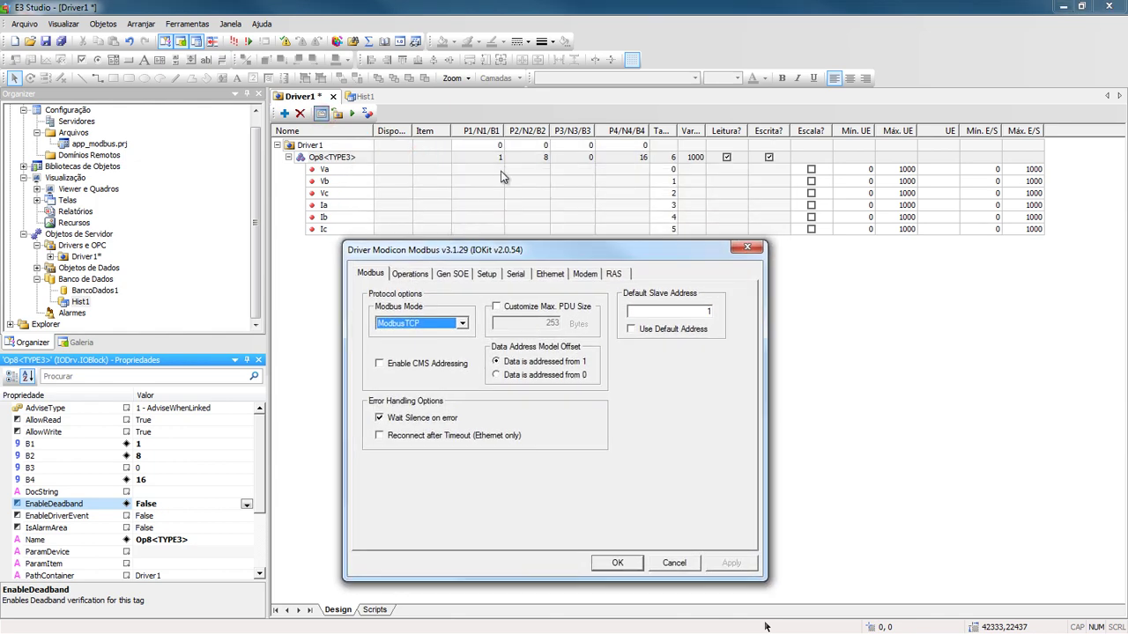
left_click(417, 277)
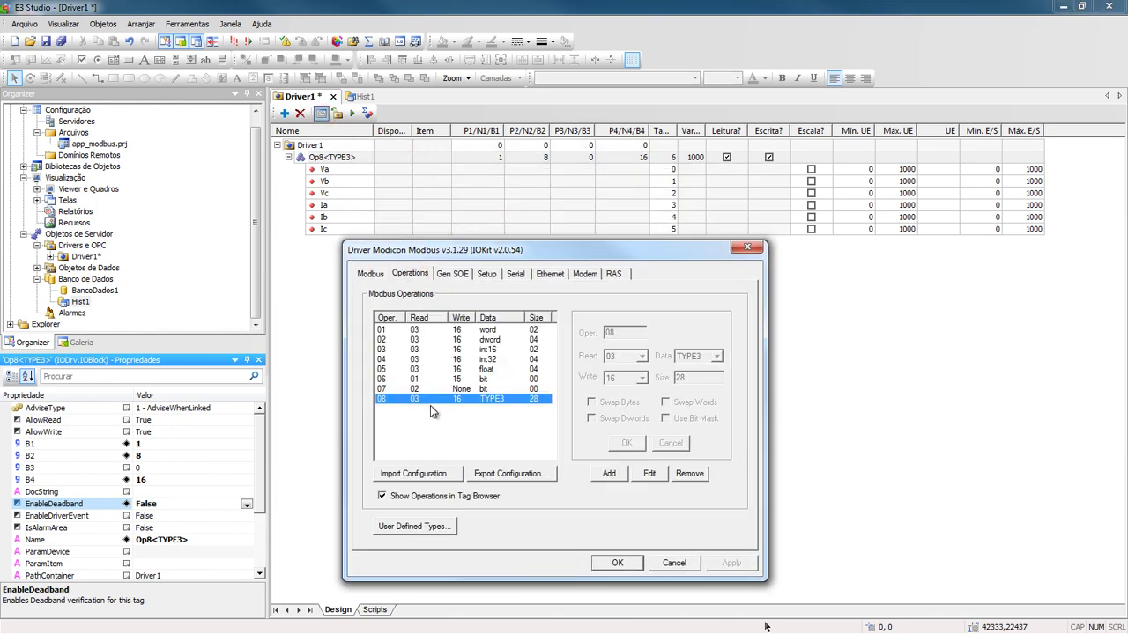
left_click(648, 473)
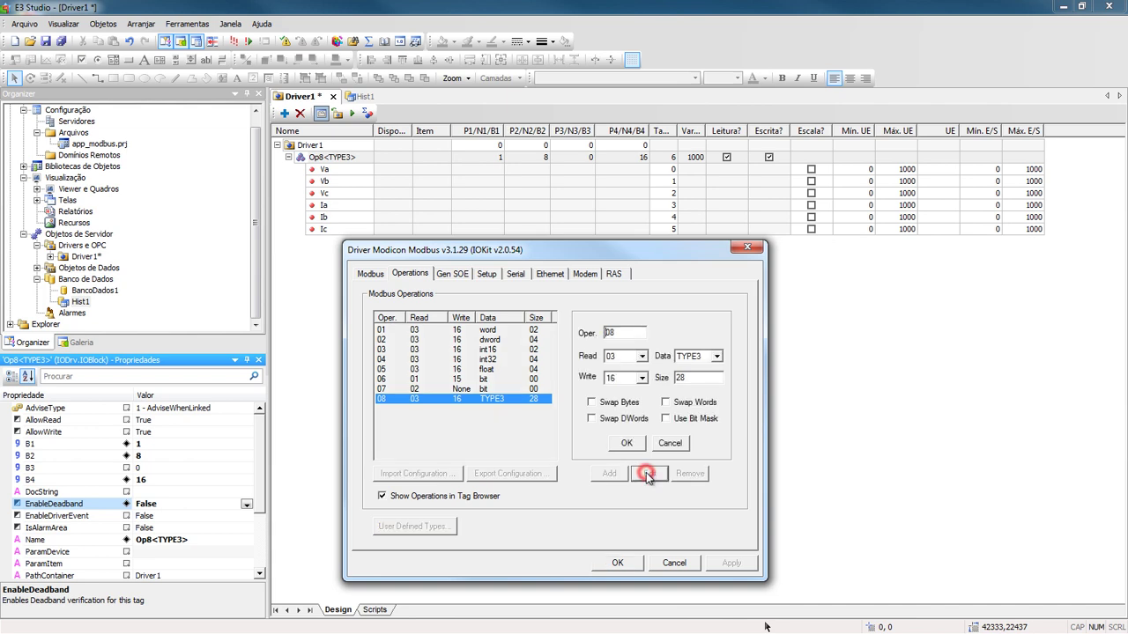
left_click(643, 356)
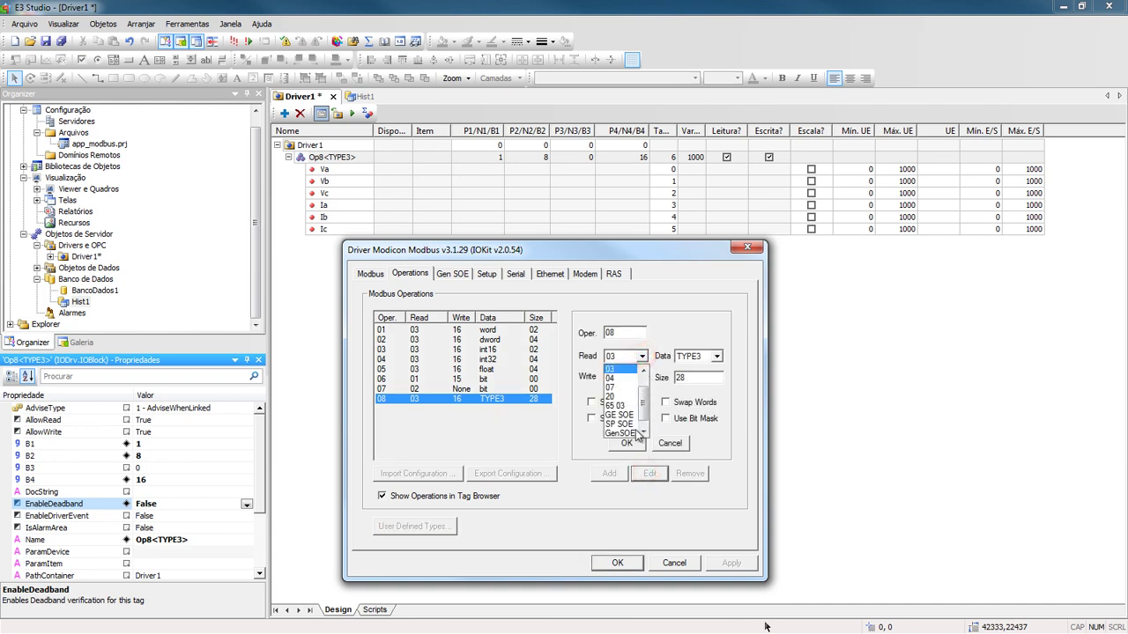
left_click(627, 430)
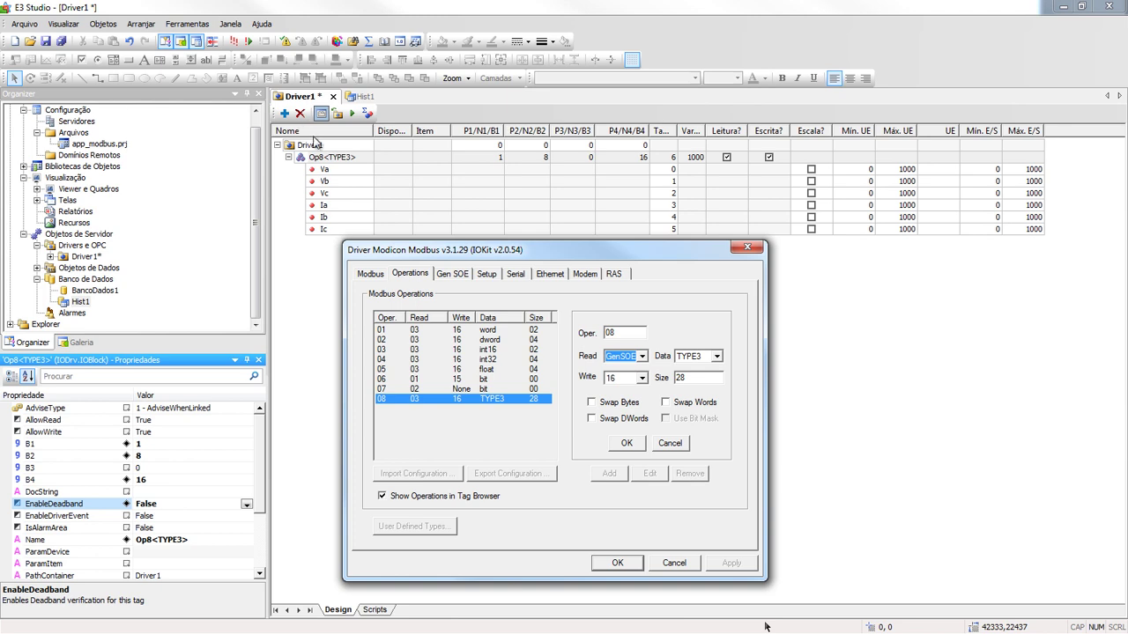
Review the driver's Ethernet settings, including the transport, main IP and port.
left_click(549, 275)
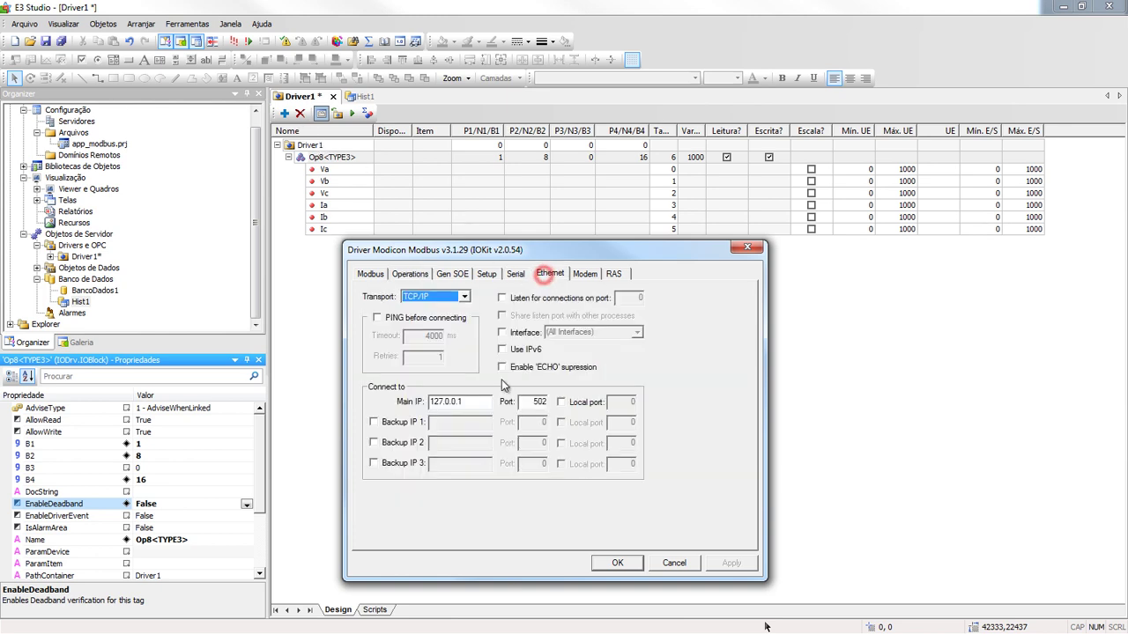
left_click(481, 407)
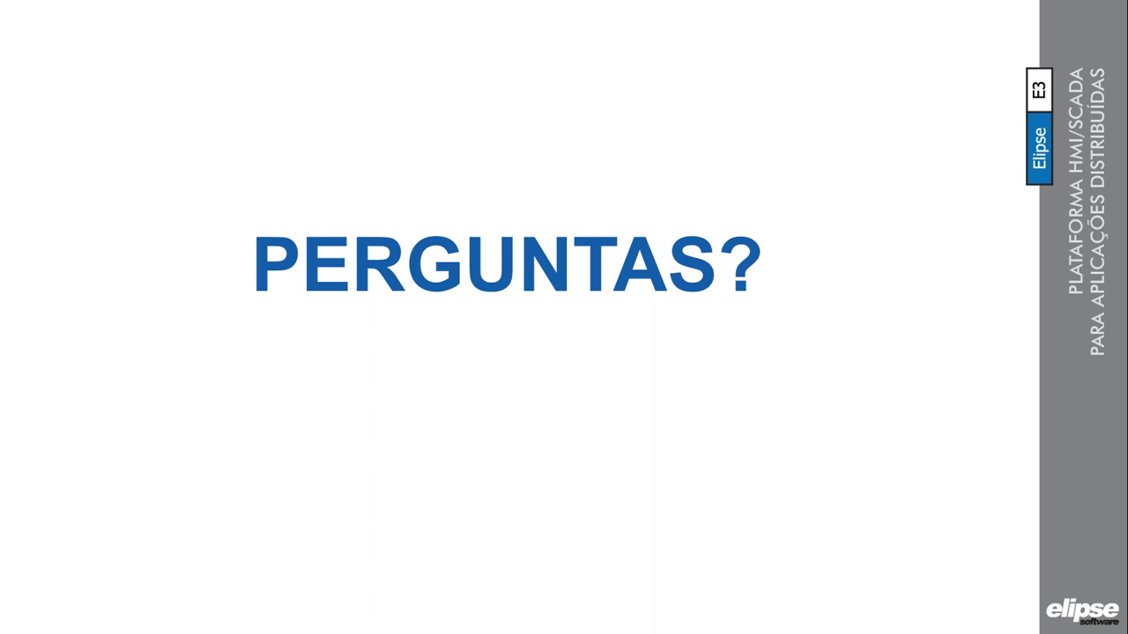
left_click(273, 332)
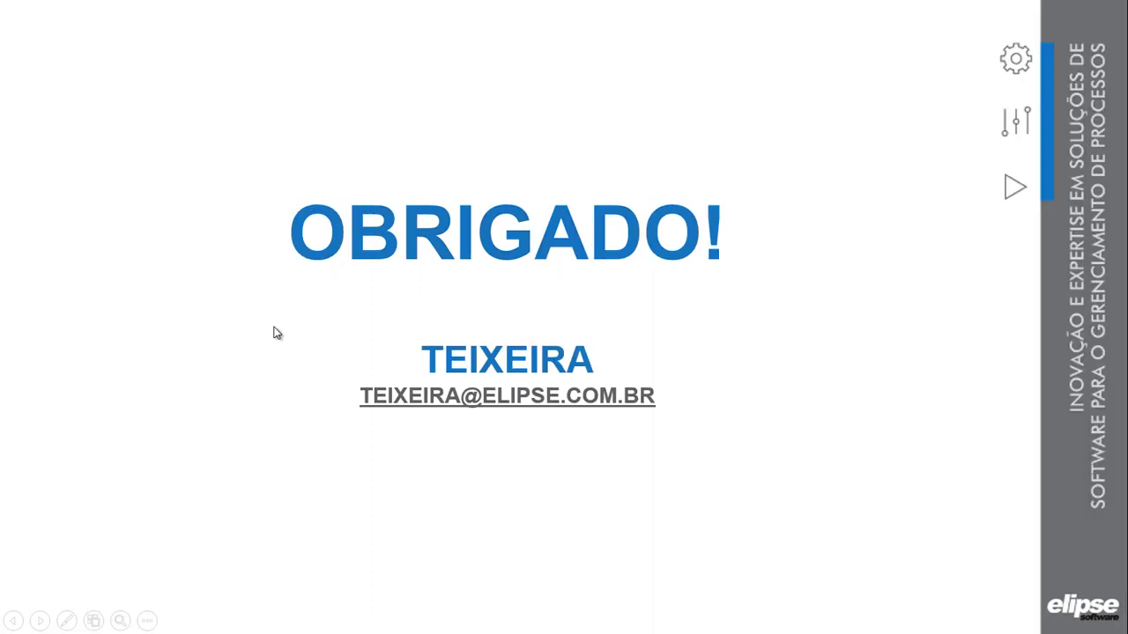